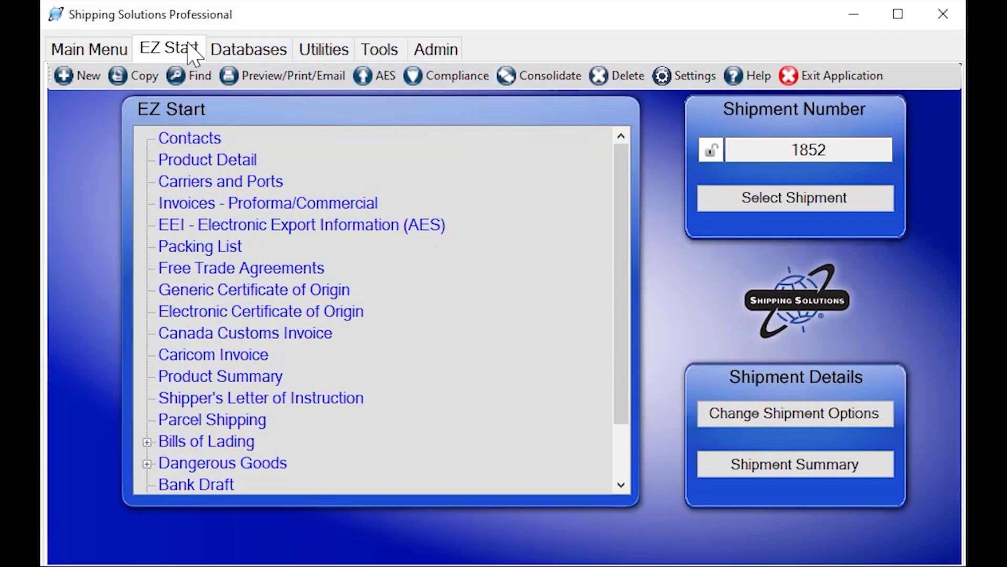
# Look over the Administration page, then return to the Databases list
pyautogui.click(257, 58)
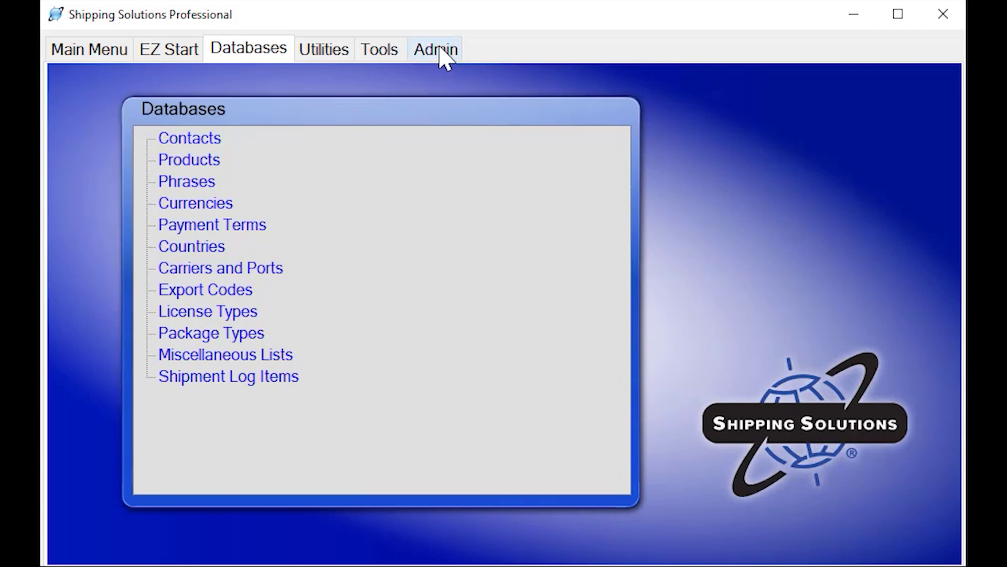
pyautogui.click(444, 57)
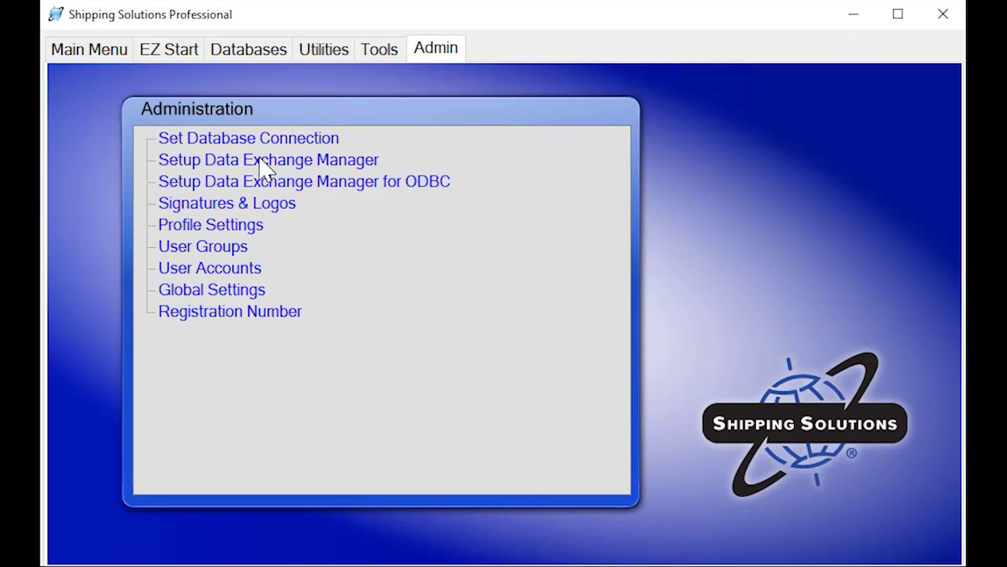
pyautogui.click(270, 52)
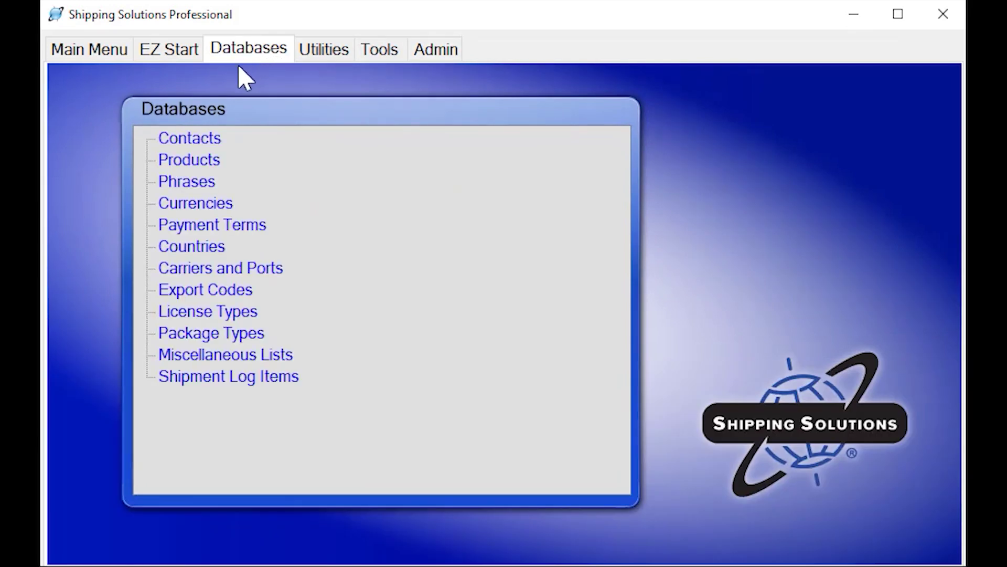
pyautogui.click(190, 142)
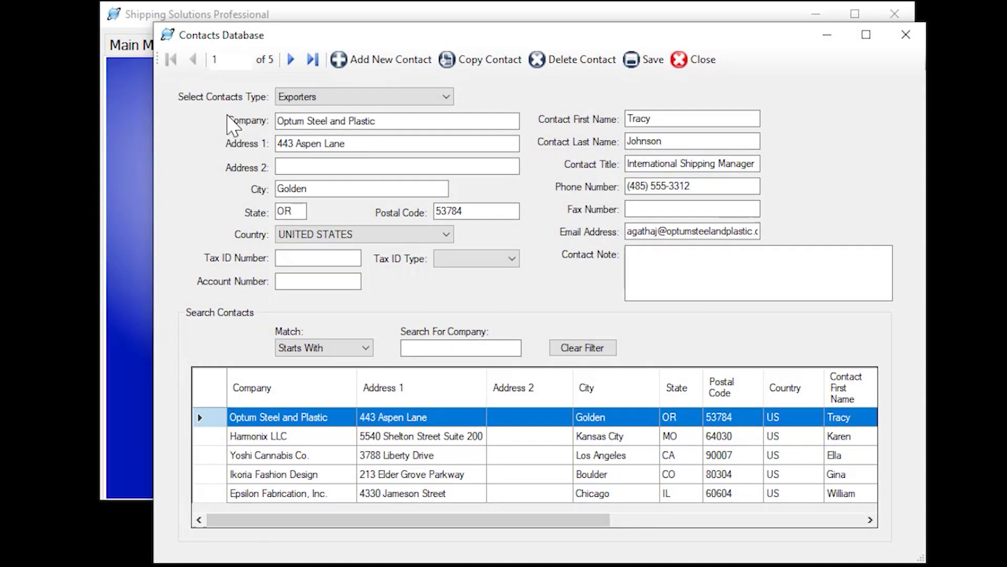
pyautogui.click(365, 98)
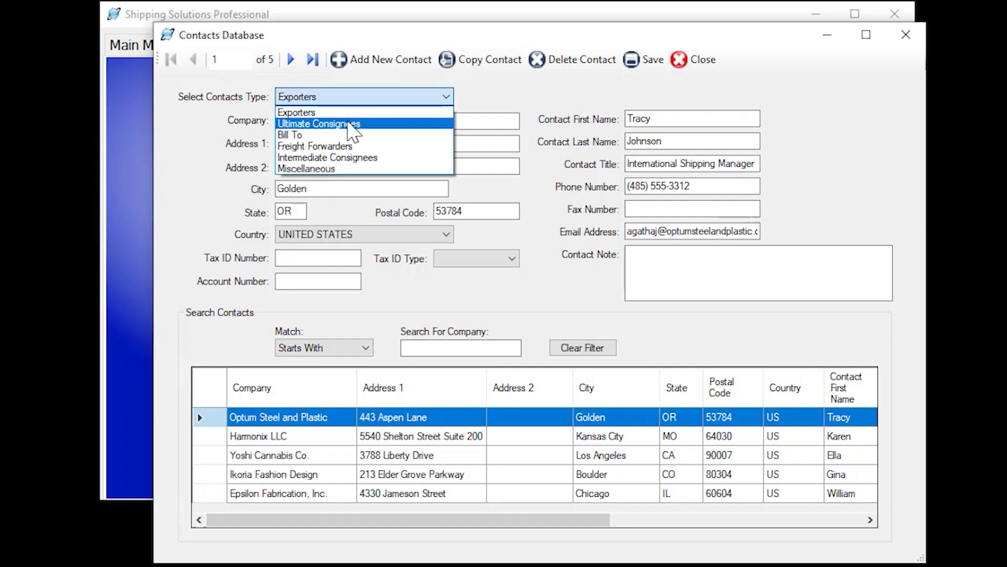
pyautogui.click(347, 125)
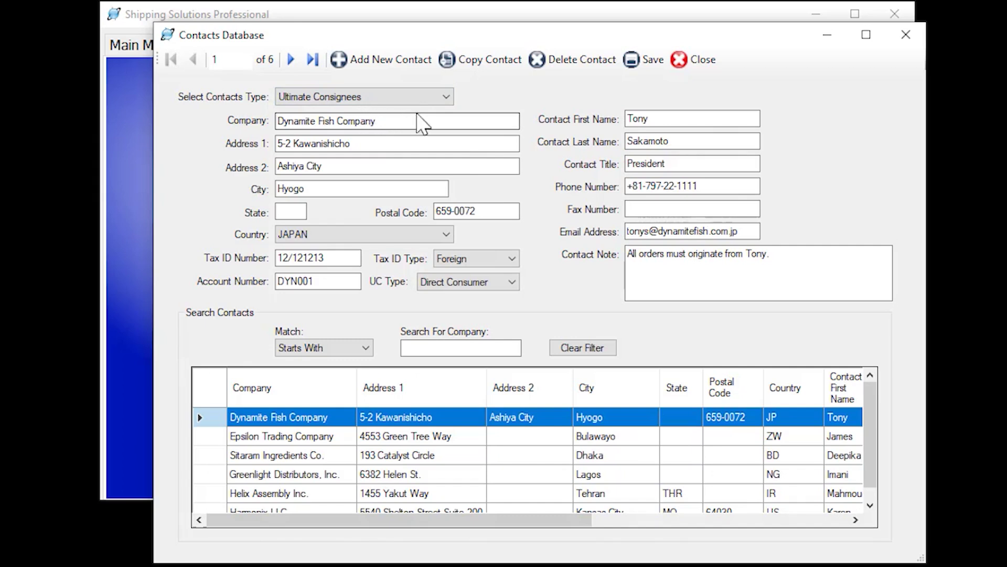
pyautogui.click(443, 97)
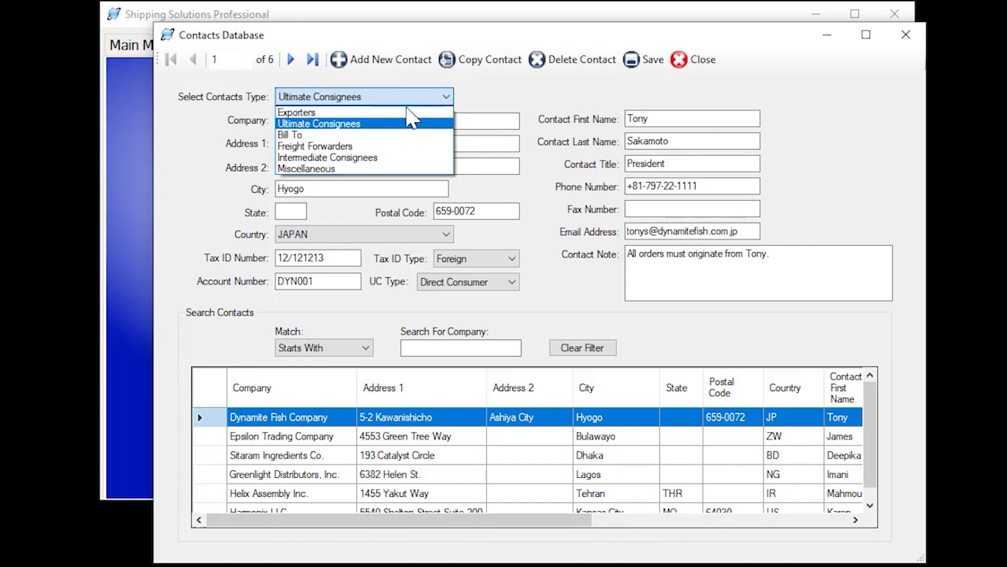
pyautogui.click(342, 151)
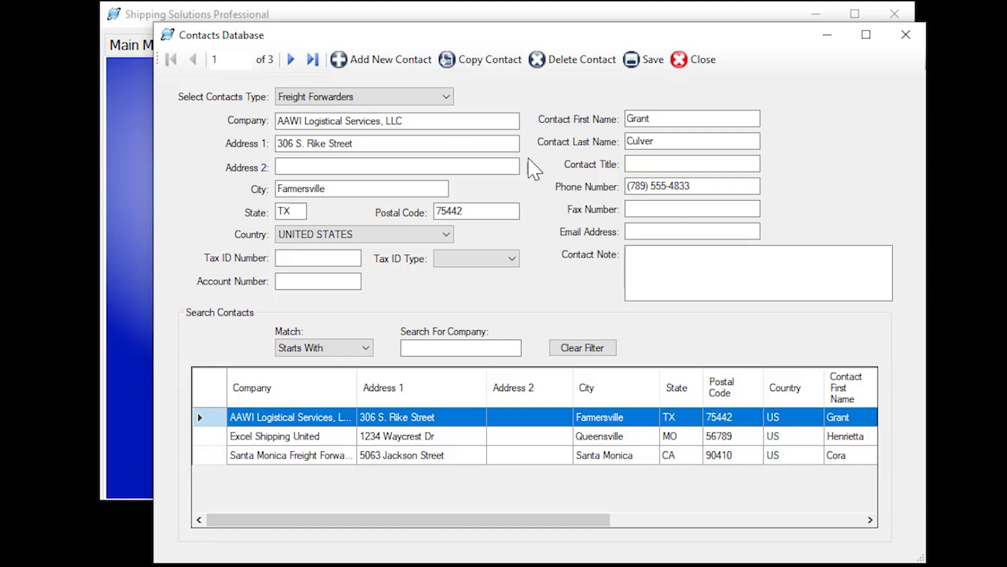
pyautogui.click(698, 60)
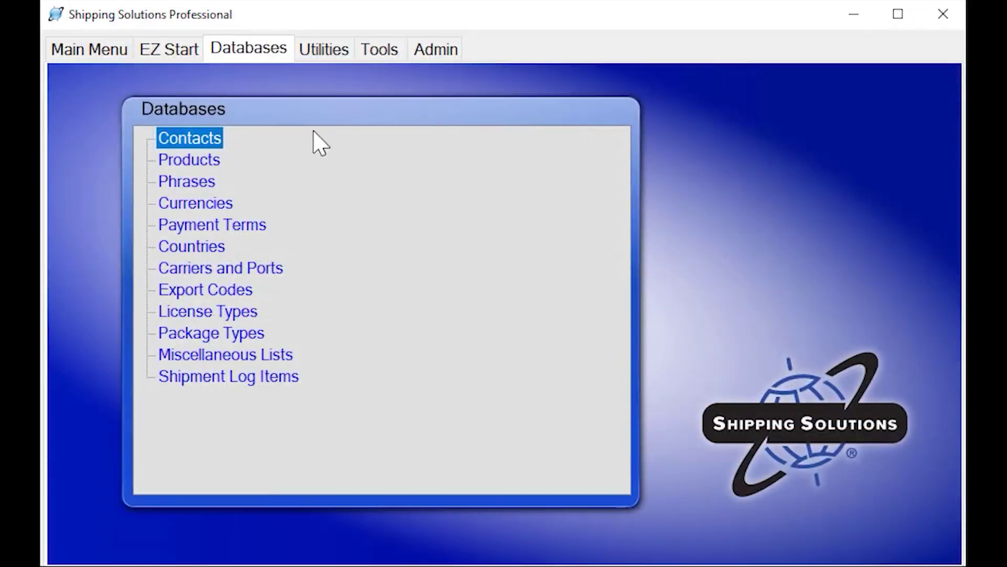
# Open the Products database, keep UNITED STATES as SSCLA-S's origin, and view its AES DDTC and Dangerous Goods details
pyautogui.click(185, 160)
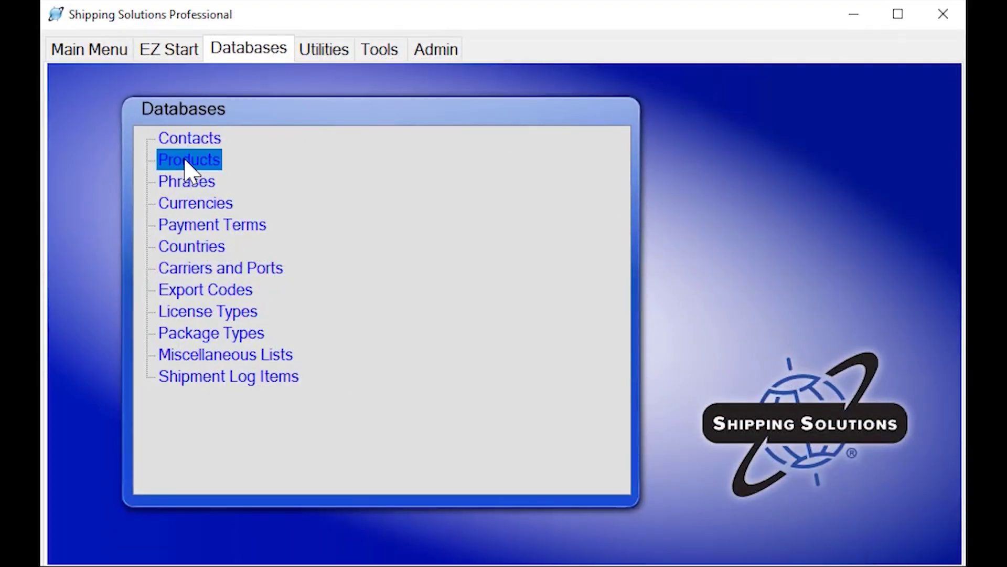
pyautogui.doubleClick(188, 161)
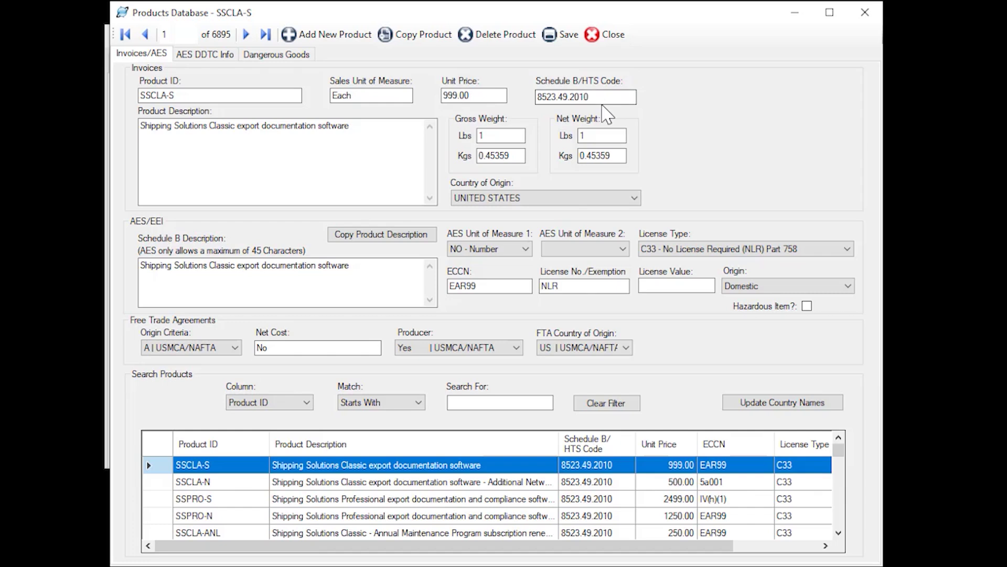
pyautogui.click(570, 205)
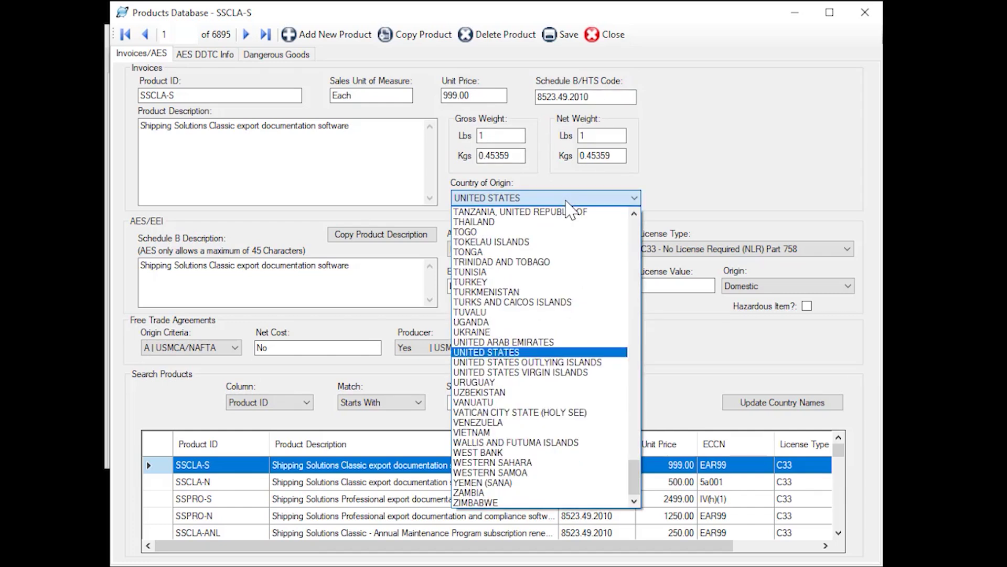
pyautogui.click(678, 200)
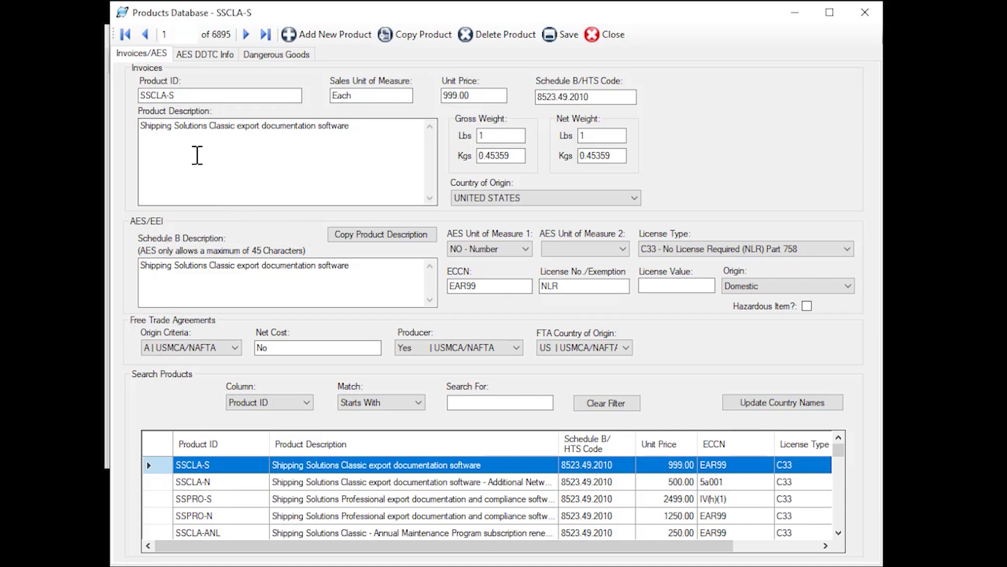
pyautogui.click(205, 57)
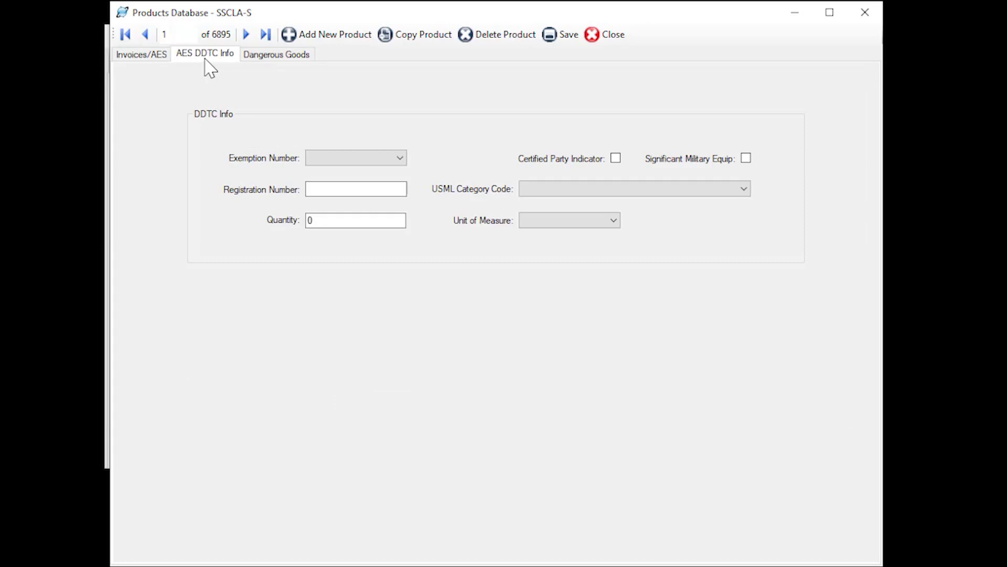
pyautogui.click(283, 66)
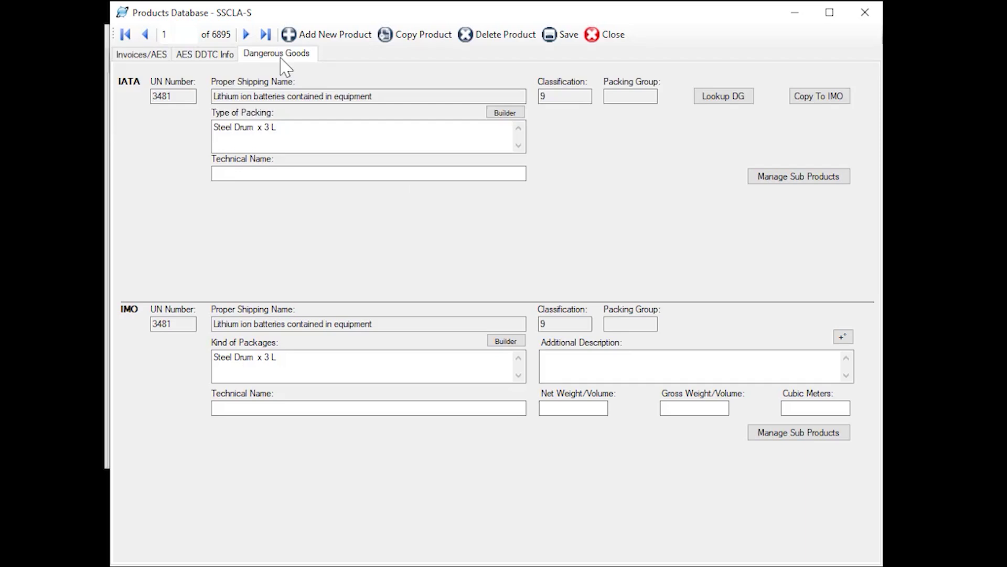
# Look up dangerous goods by proper shipping name 'lithium', cancel the lookup, and close Products
pyautogui.click(731, 100)
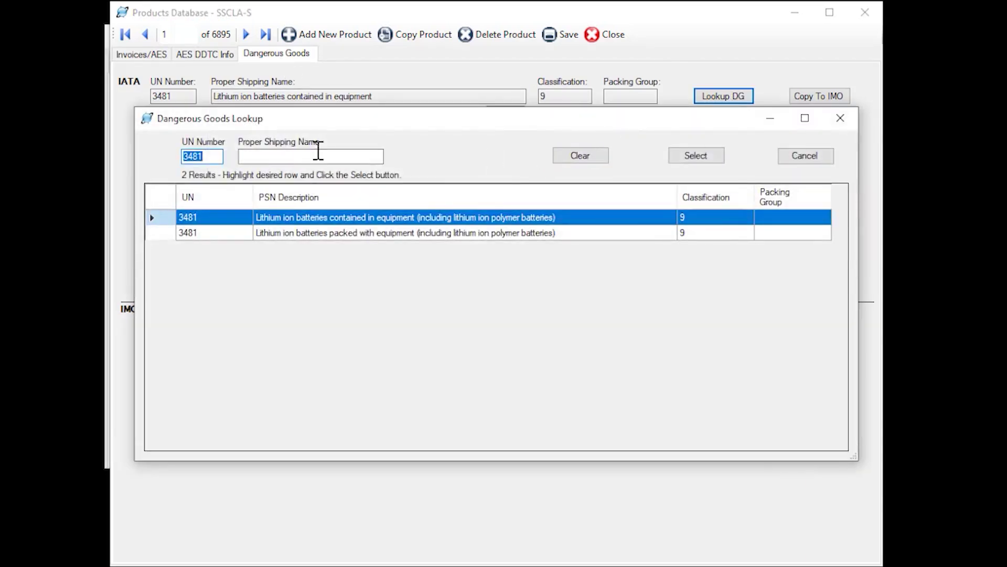
pyautogui.press('BackSpace')
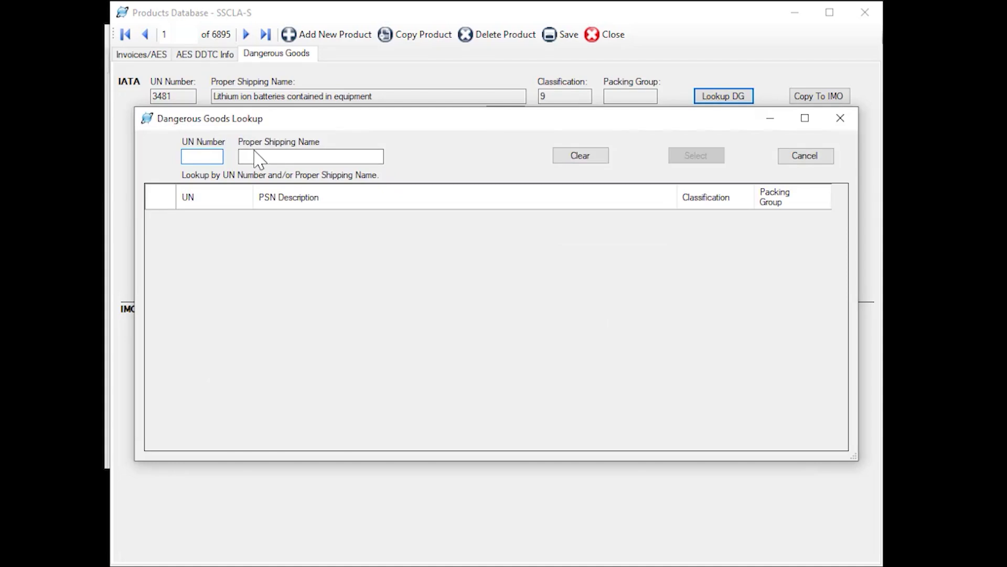
pyautogui.click(252, 157)
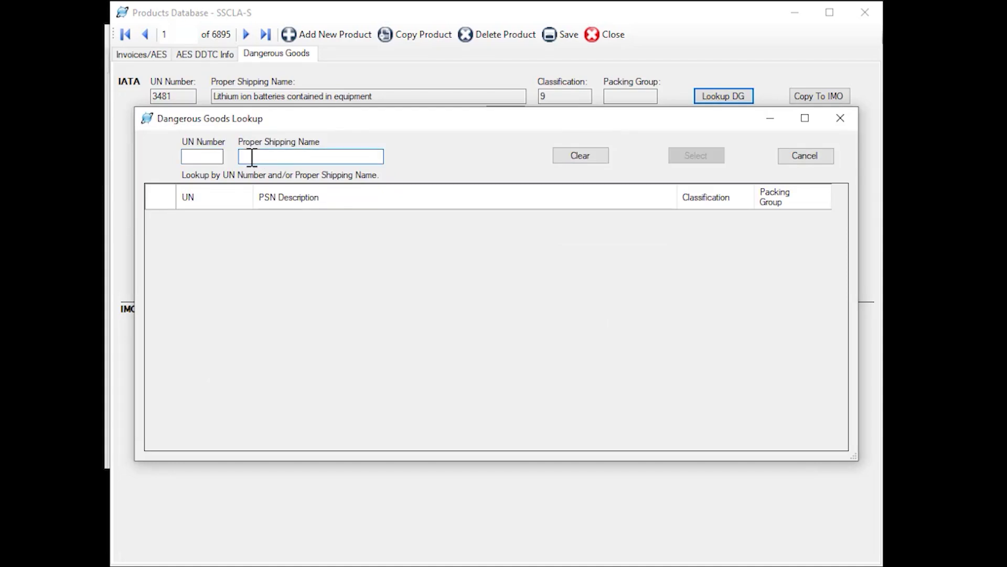
pyautogui.write('lithium')
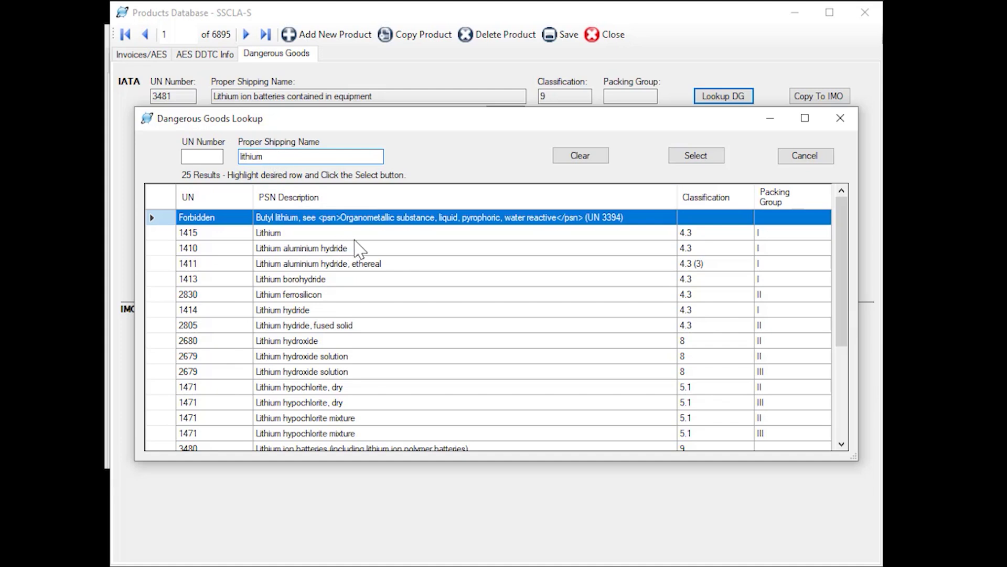
pyautogui.scroll(-4, 365, 249)
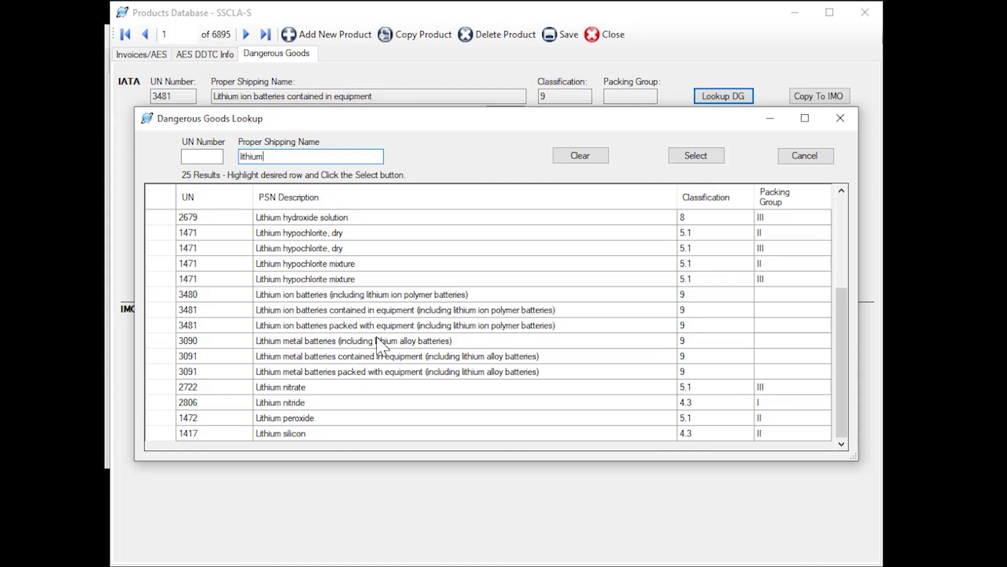
pyautogui.click(808, 158)
pyautogui.click(612, 36)
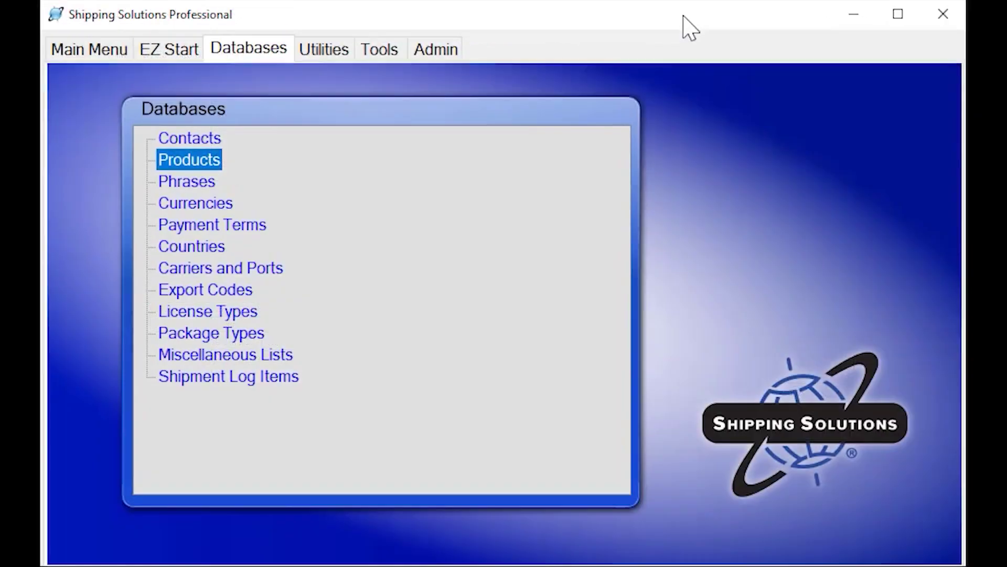
pyautogui.click(179, 181)
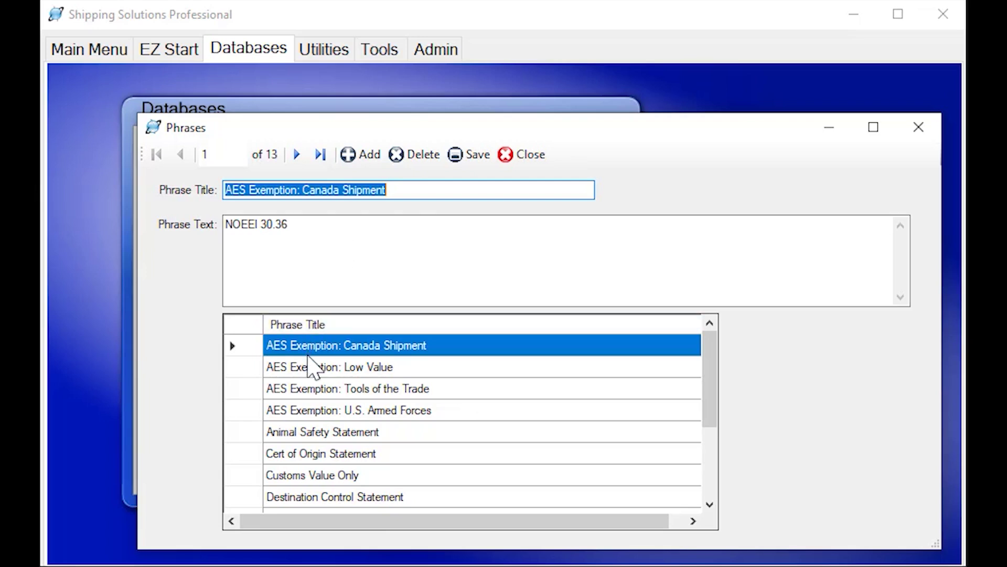
pyautogui.click(310, 370)
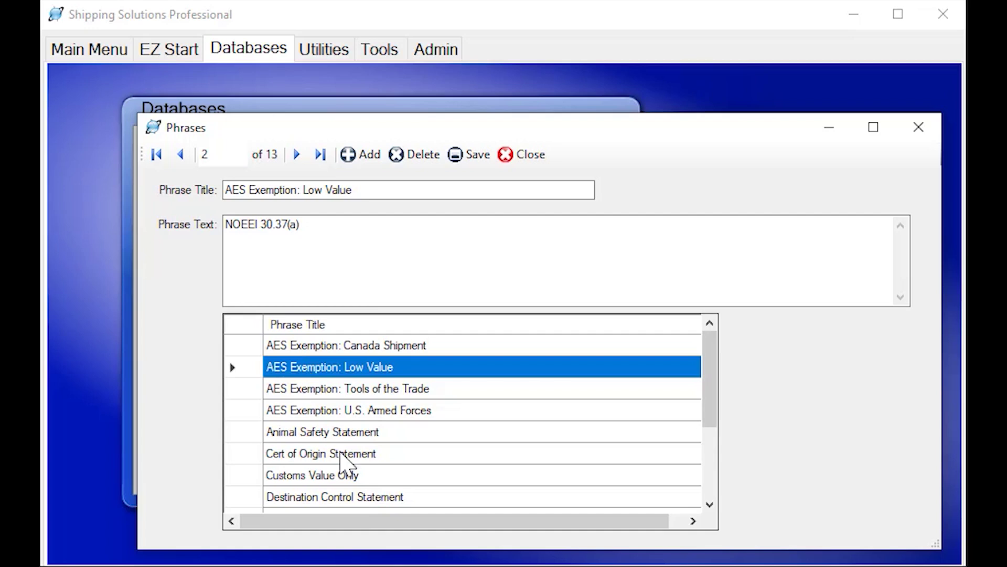
pyautogui.click(354, 496)
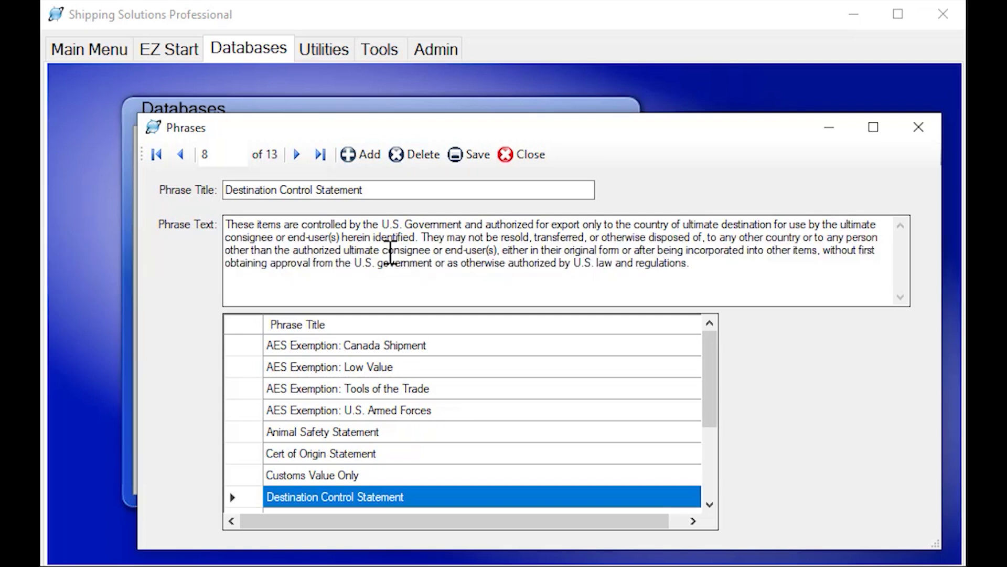
# Browse the Currencies, Payment Terms and Countries databases in turn, then open Carriers and Ports
pyautogui.click(531, 154)
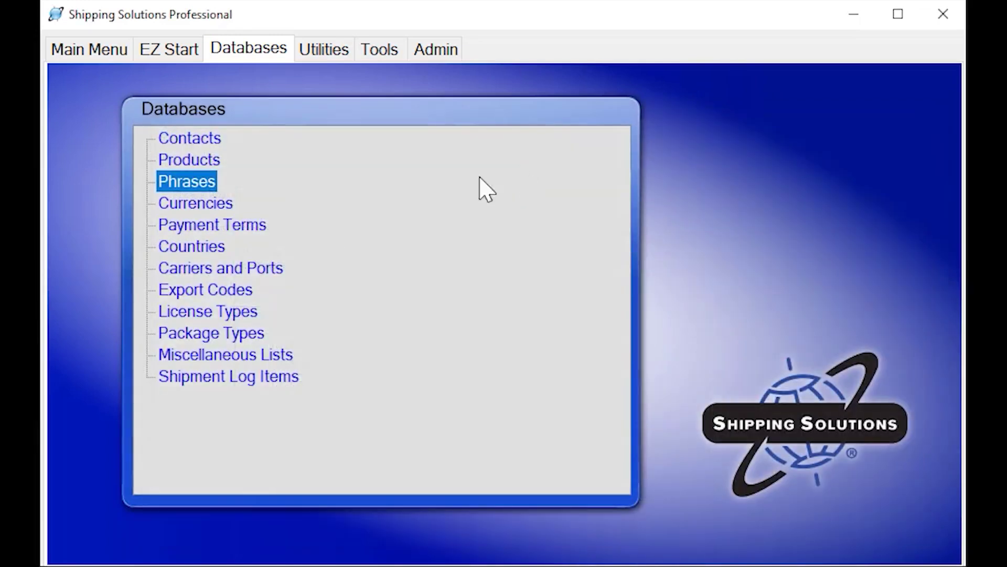
pyautogui.doubleClick(198, 202)
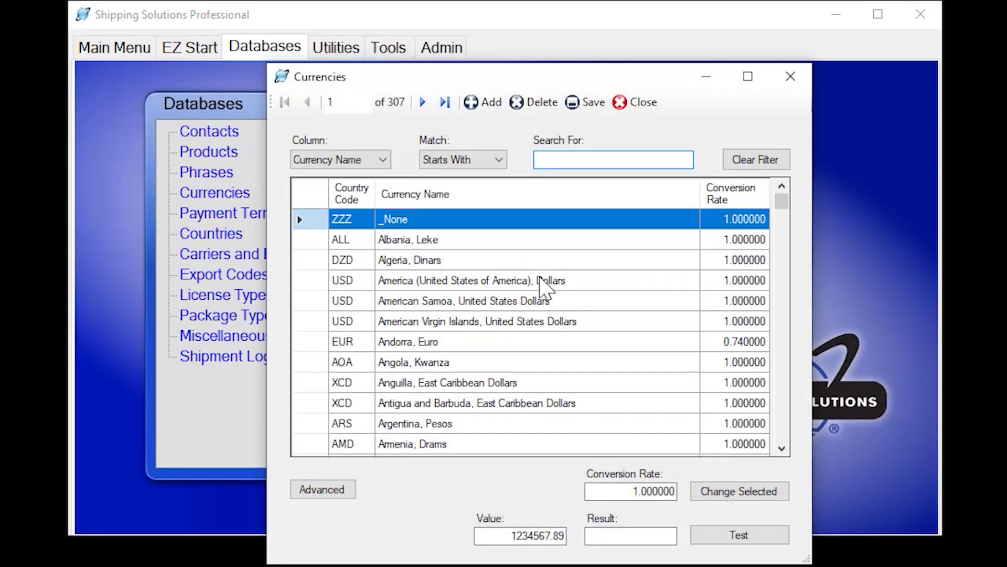
pyautogui.click(635, 102)
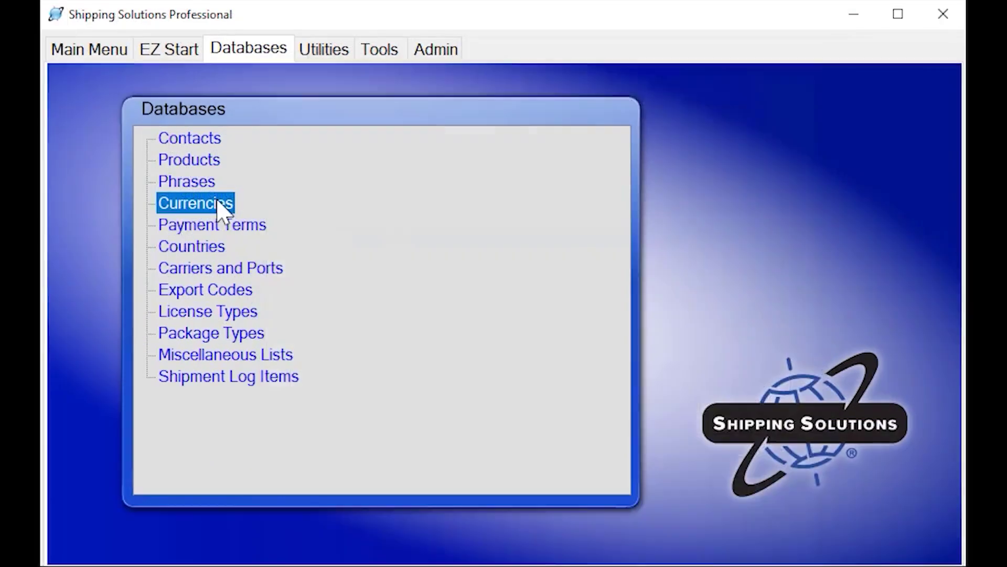
pyautogui.doubleClick(192, 213)
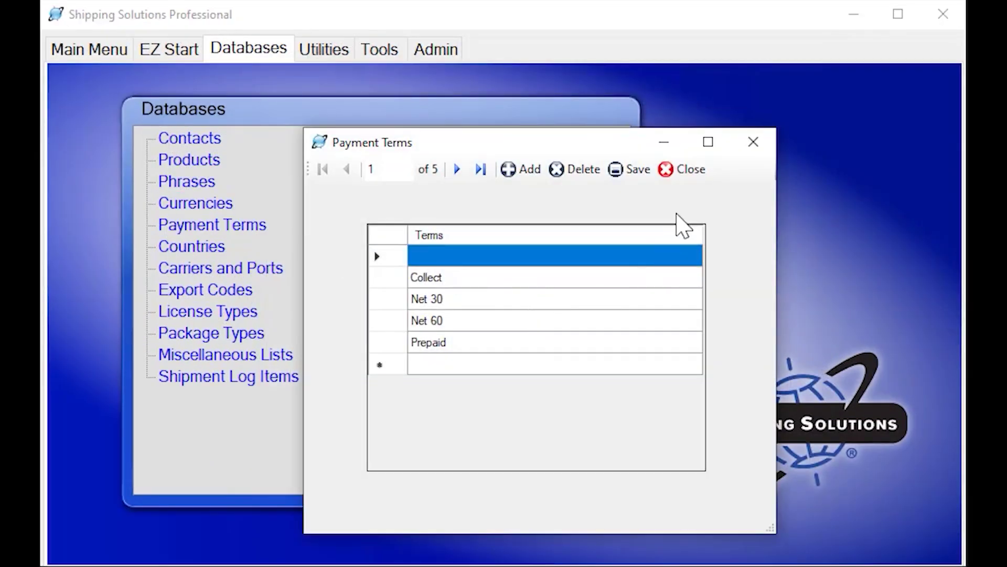
pyautogui.click(696, 168)
pyautogui.doubleClick(192, 245)
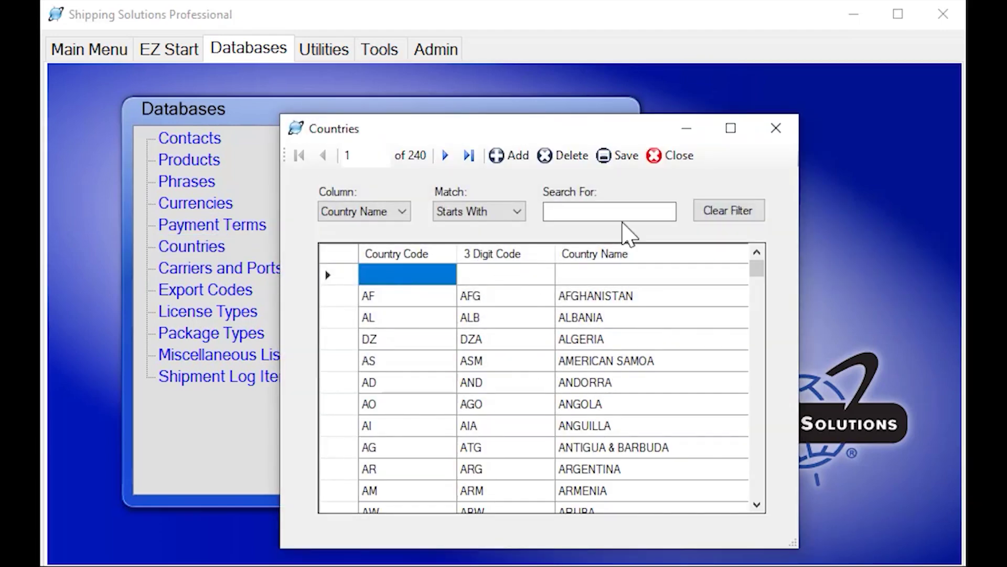
pyautogui.click(669, 157)
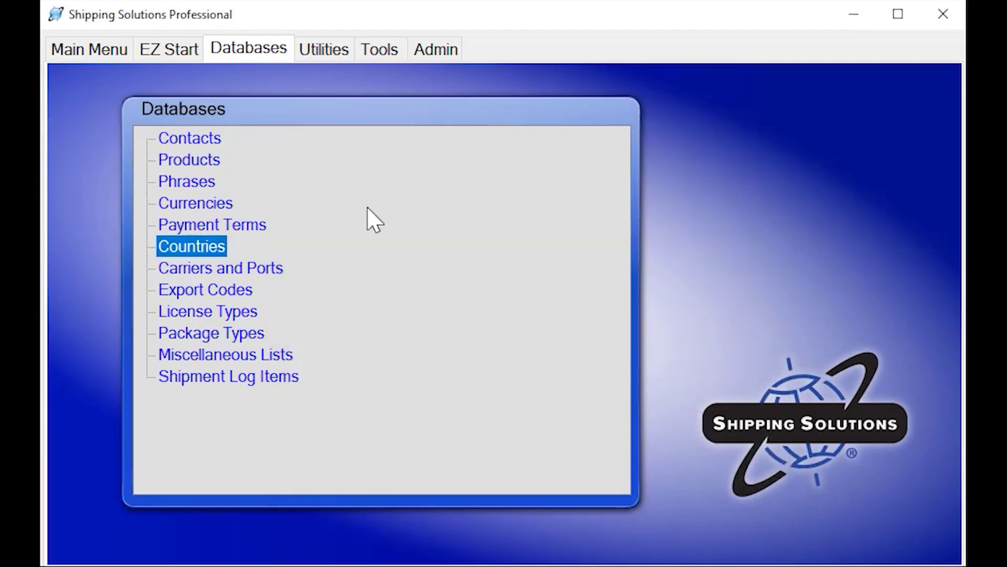
pyautogui.click(220, 268)
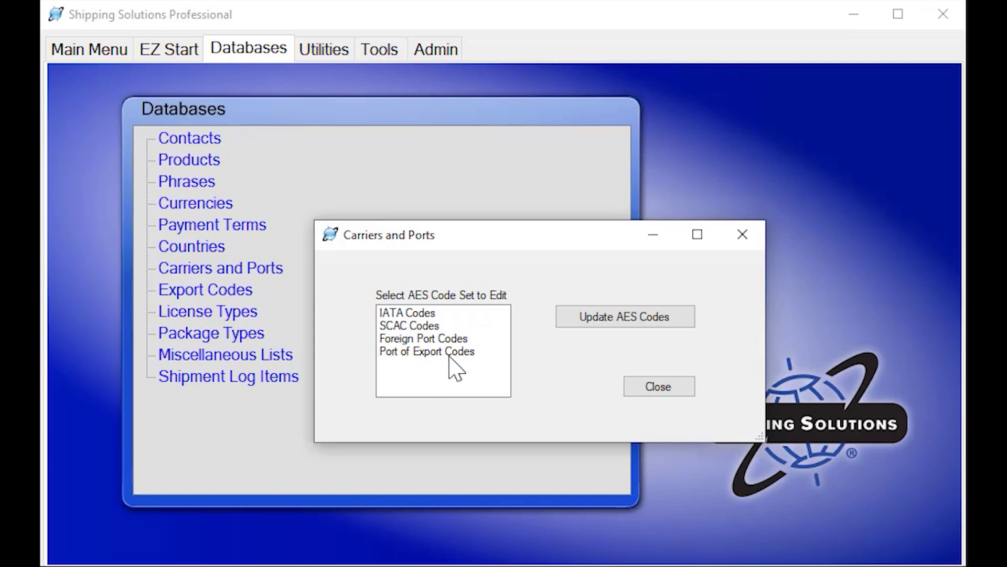
# Scroll through the 1,922-record IATA Codes table, then close it and Carriers and Ports
pyautogui.doubleClick(422, 315)
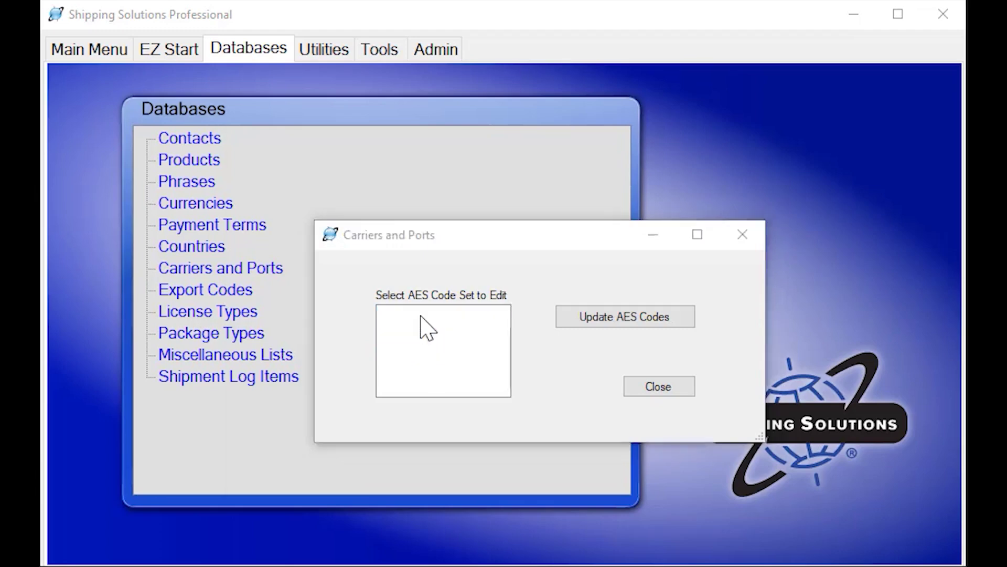
pyautogui.scroll(-13, 443, 305)
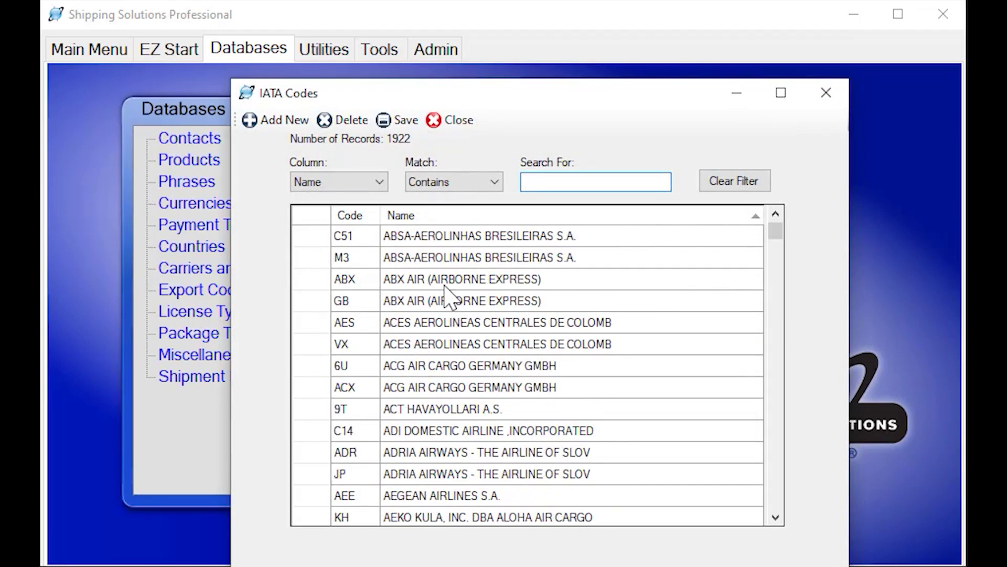
pyautogui.scroll(-13, 446, 287)
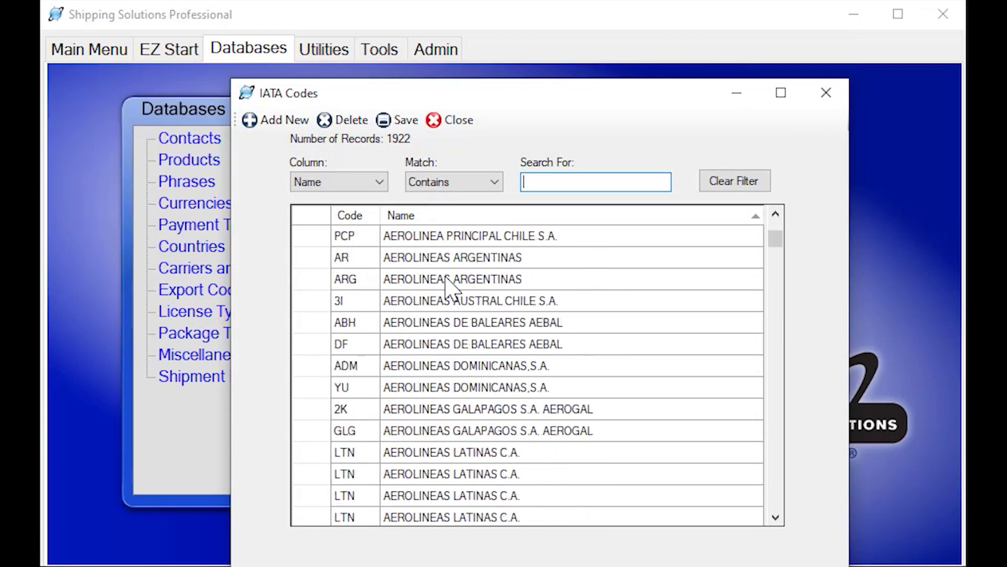
pyautogui.scroll(-1, 446, 286)
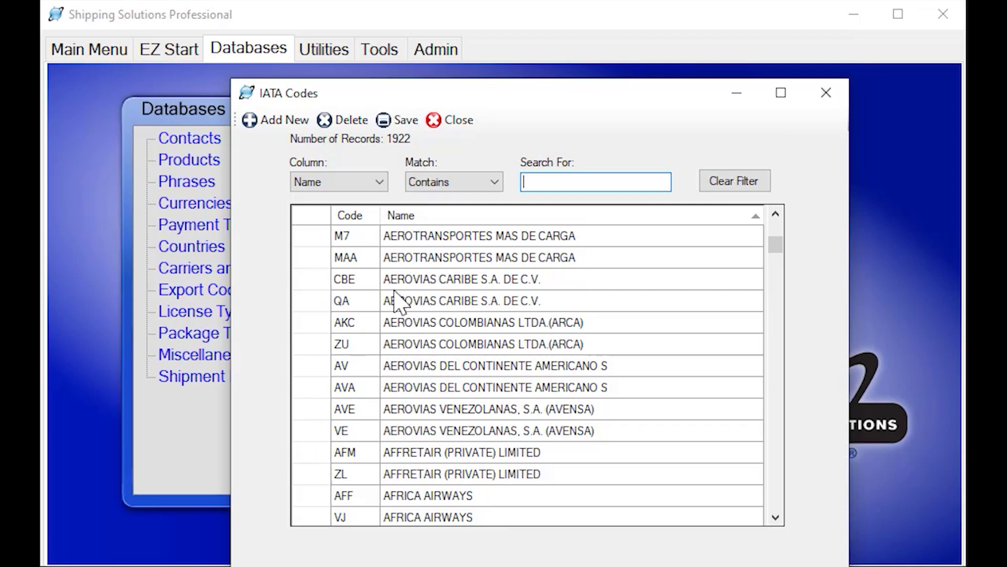
pyautogui.click(452, 122)
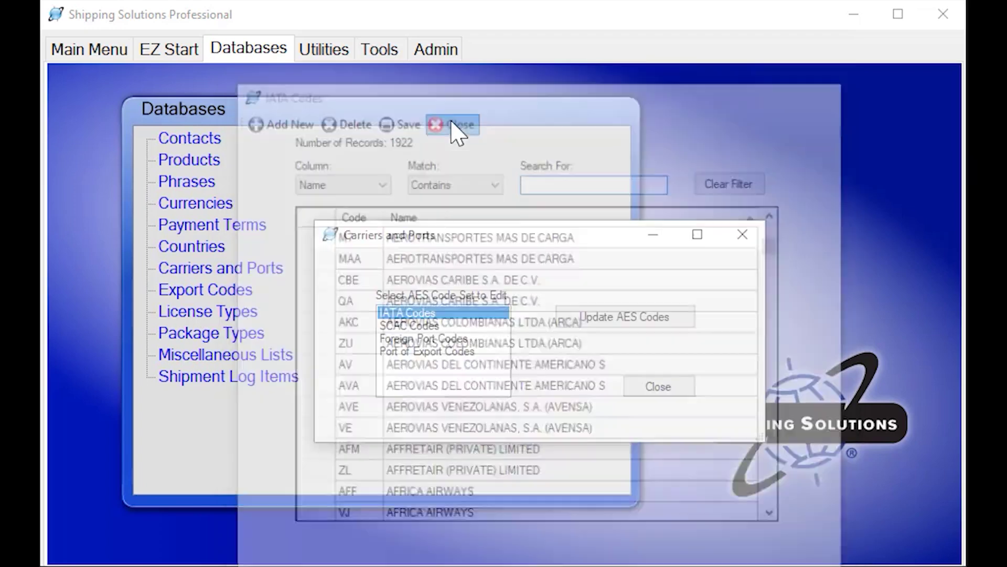
pyautogui.click(656, 388)
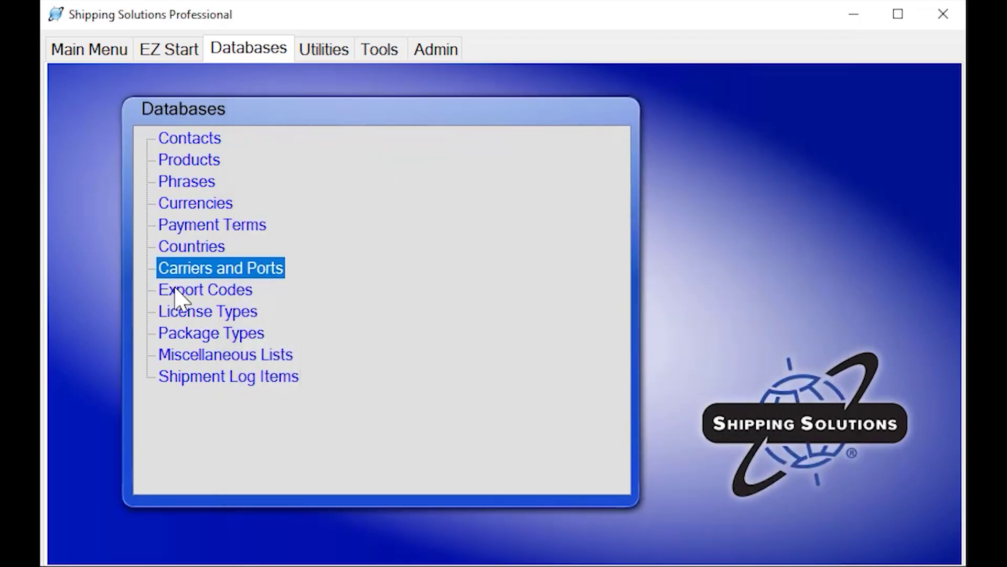
pyautogui.doubleClick(224, 294)
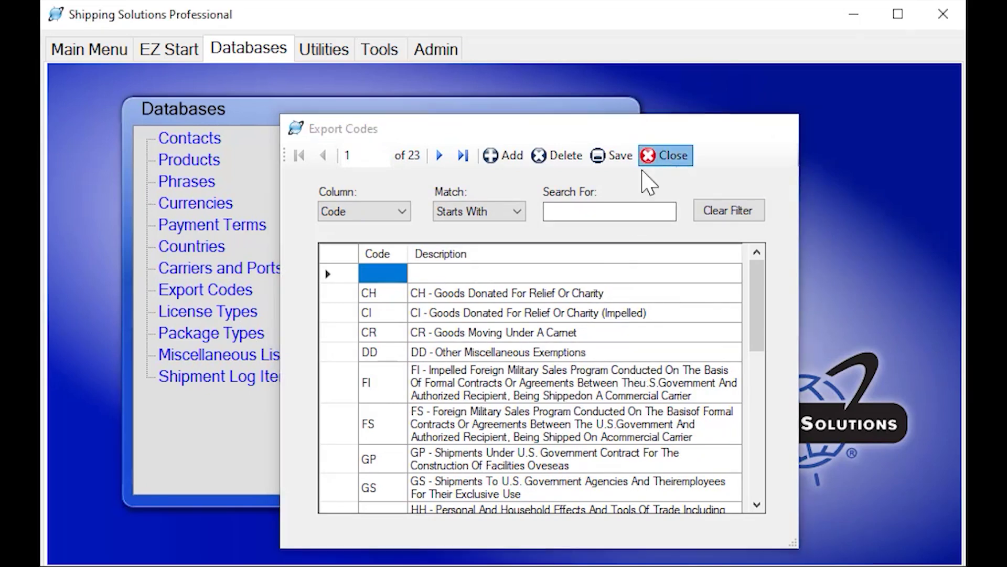
pyautogui.click(666, 158)
pyautogui.doubleClick(202, 314)
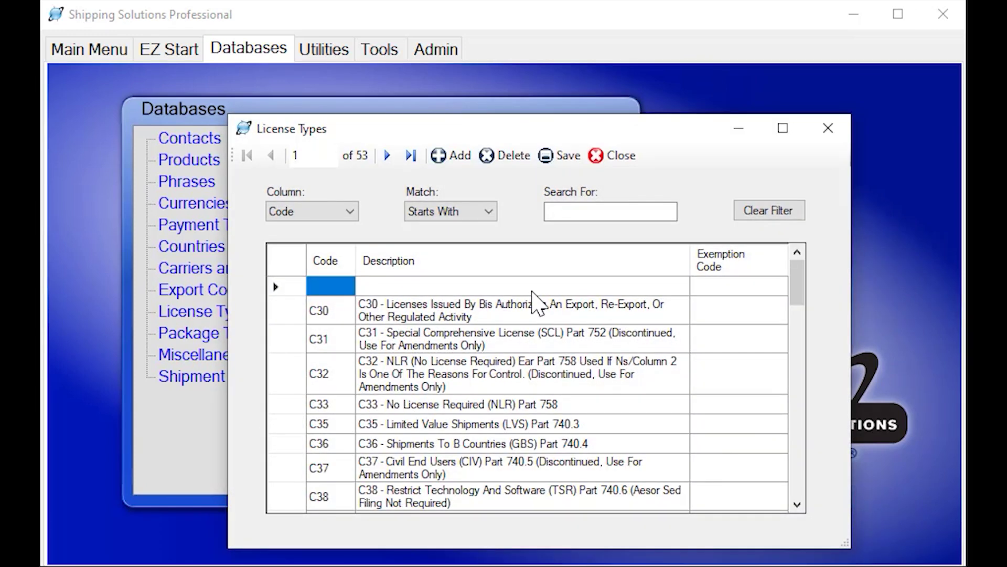
pyautogui.click(615, 158)
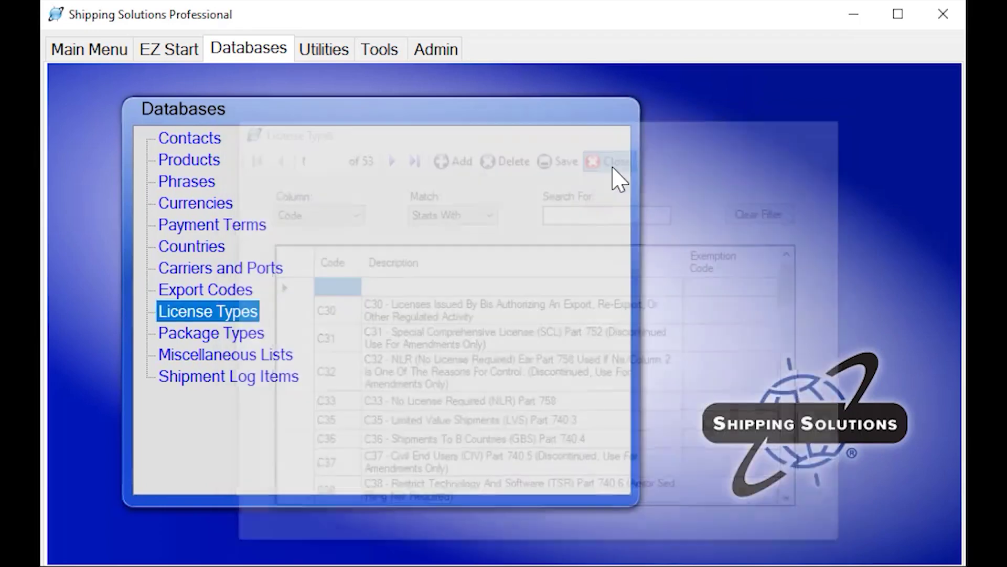
pyautogui.click(240, 334)
pyautogui.doubleClick(240, 334)
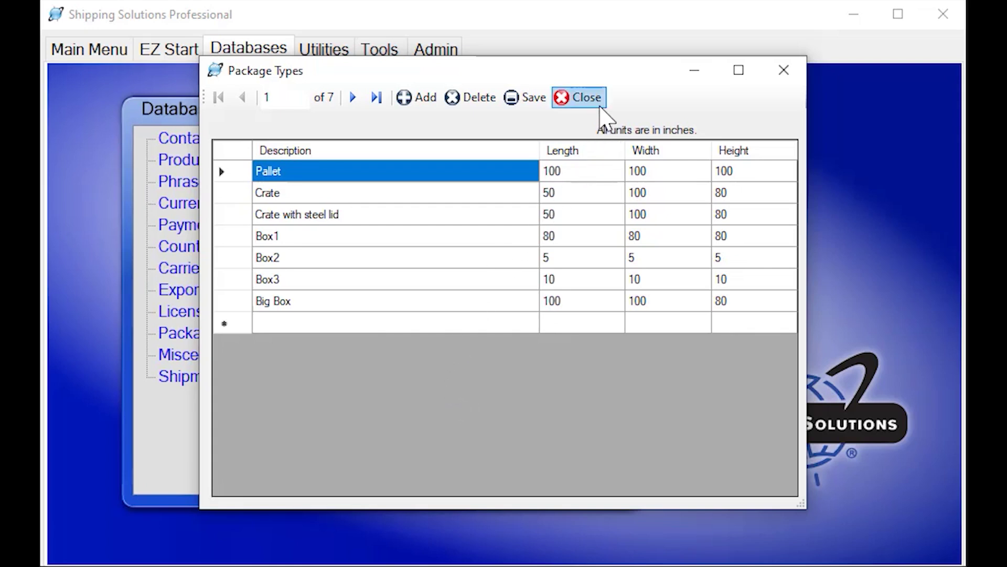
pyautogui.click(584, 97)
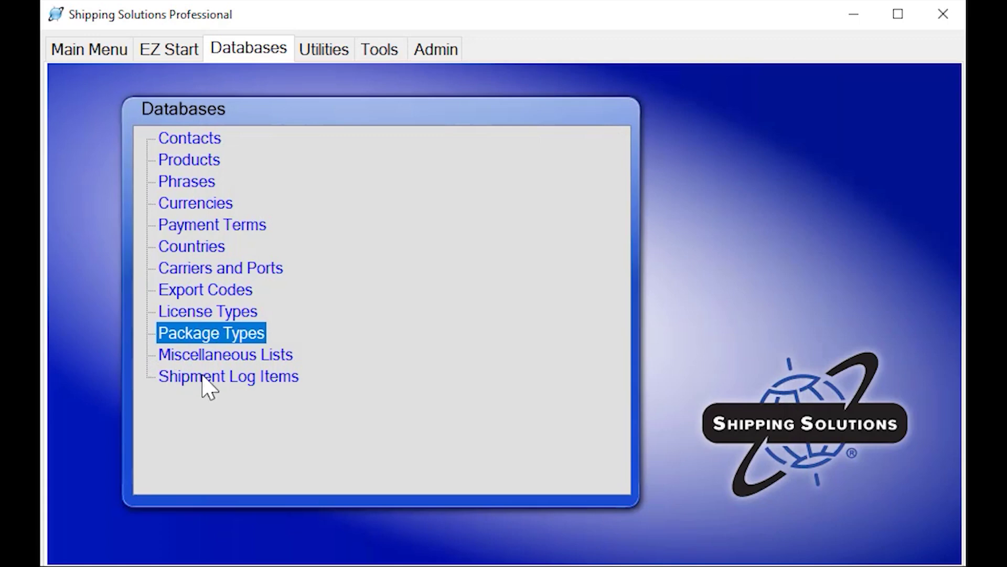
pyautogui.doubleClick(231, 378)
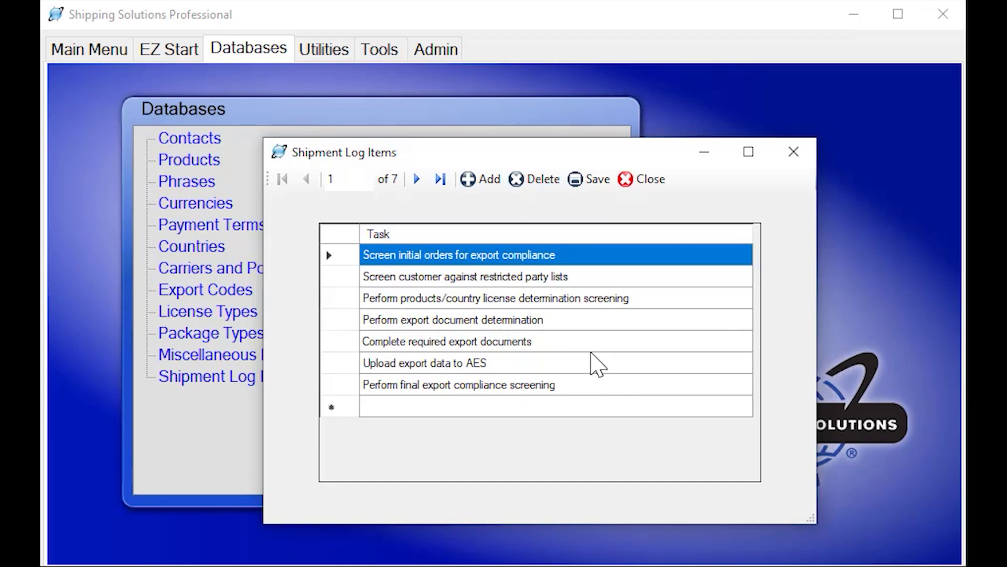
pyautogui.click(650, 181)
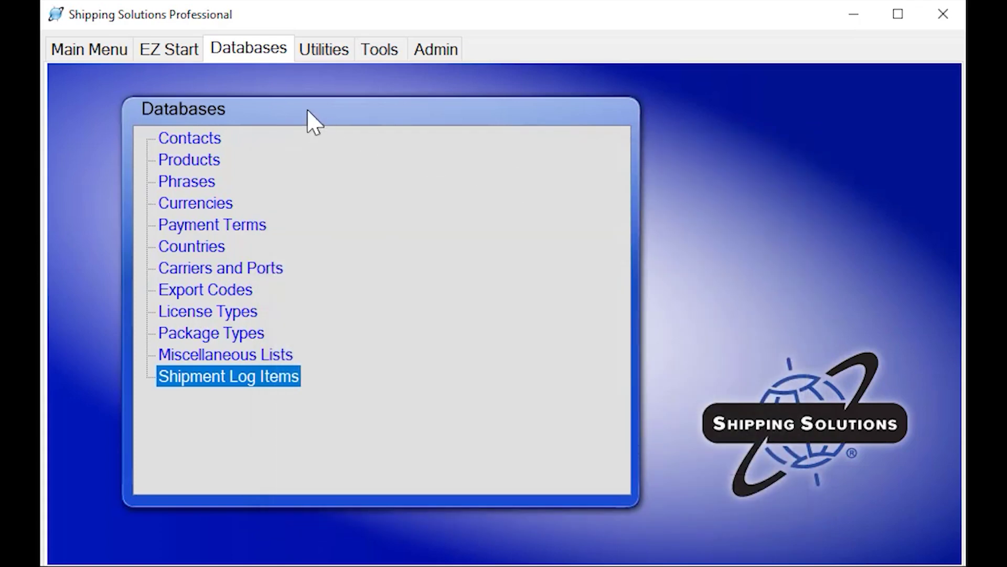
# Mark the first task in shipment 1852's log completed on 08/25/22 with the preparer's initials
pyautogui.click(183, 55)
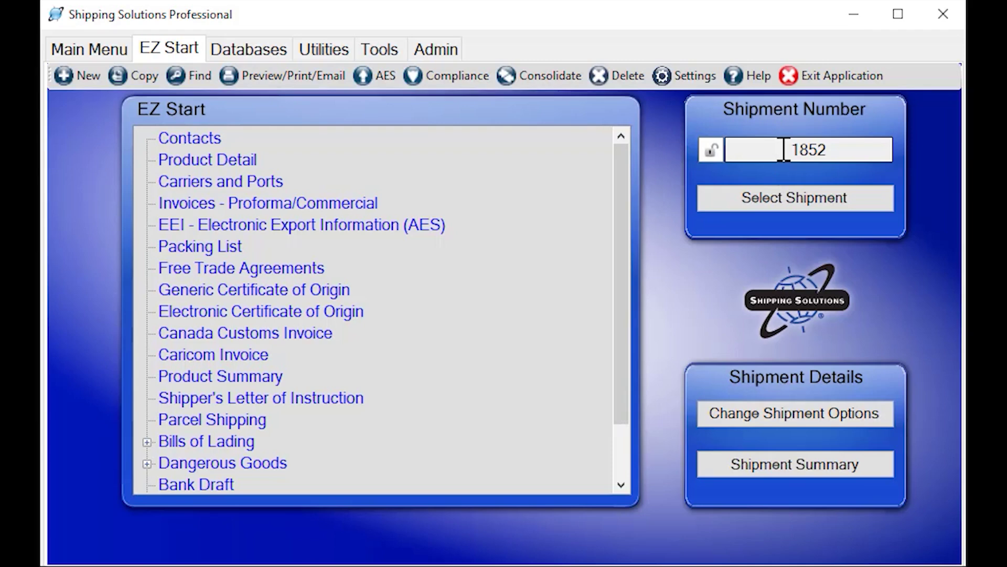
pyautogui.moveTo(615, 159); pyautogui.dragTo(604, 273)
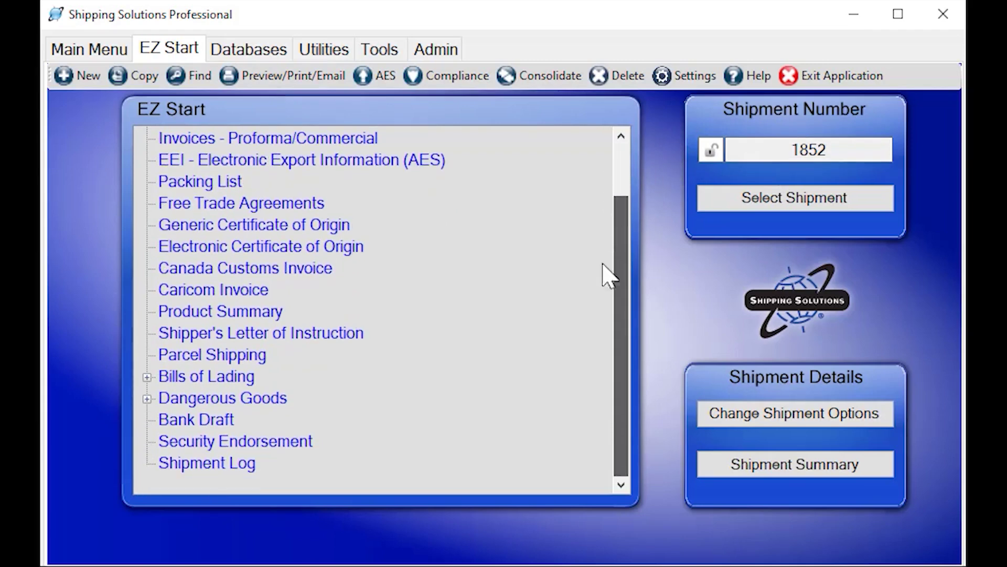
pyautogui.click(211, 465)
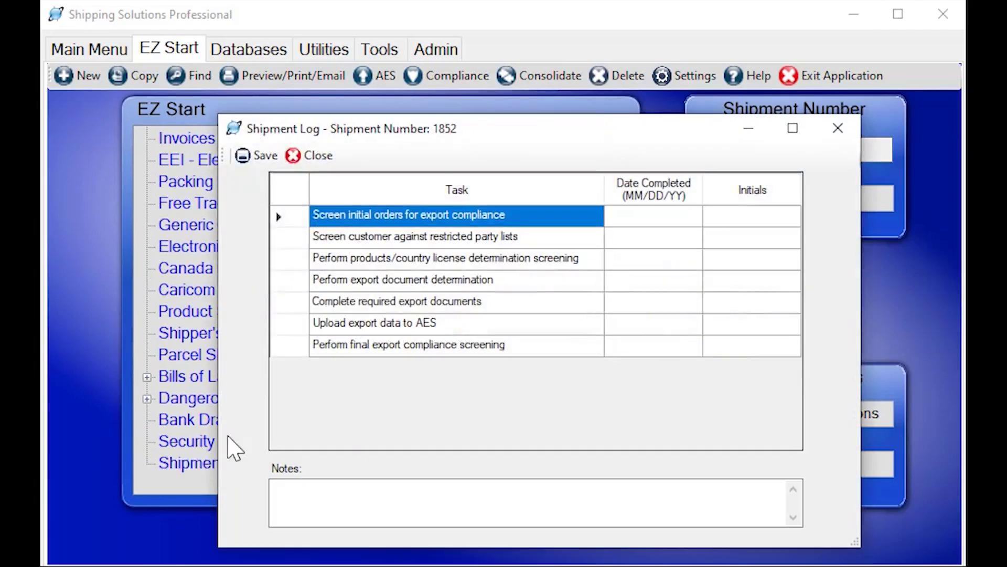
pyautogui.click(766, 220)
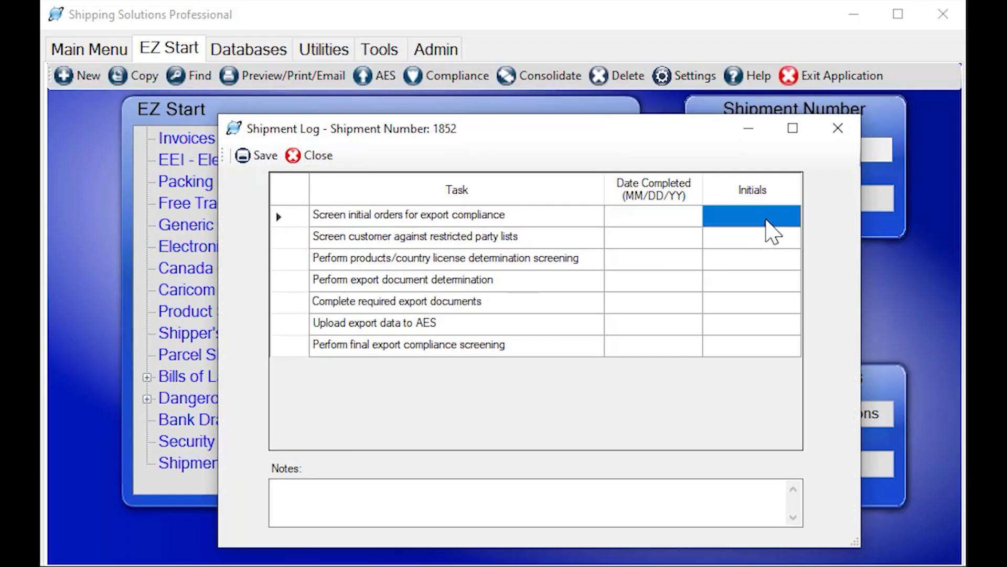
pyautogui.write('AVR')
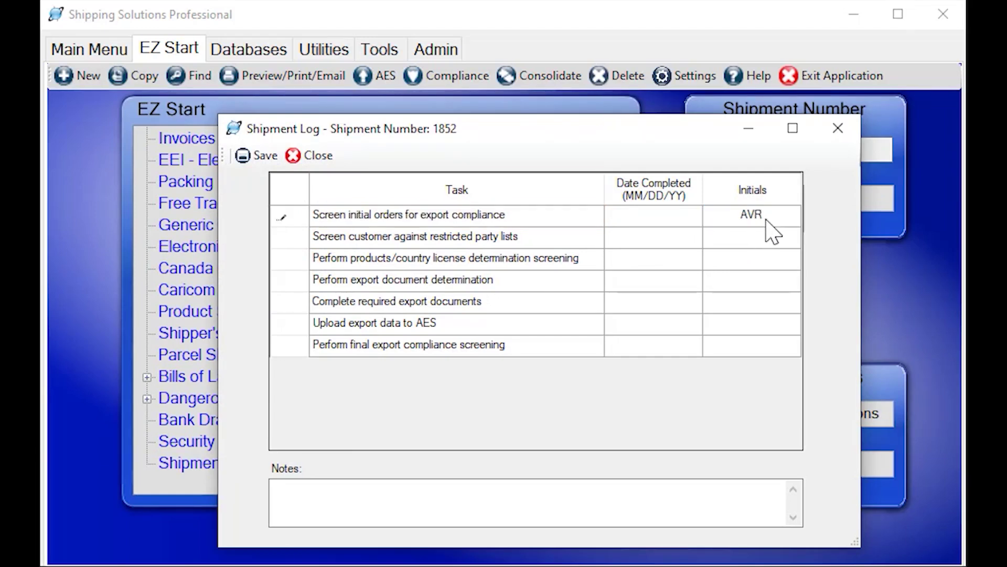
pyautogui.click(668, 220)
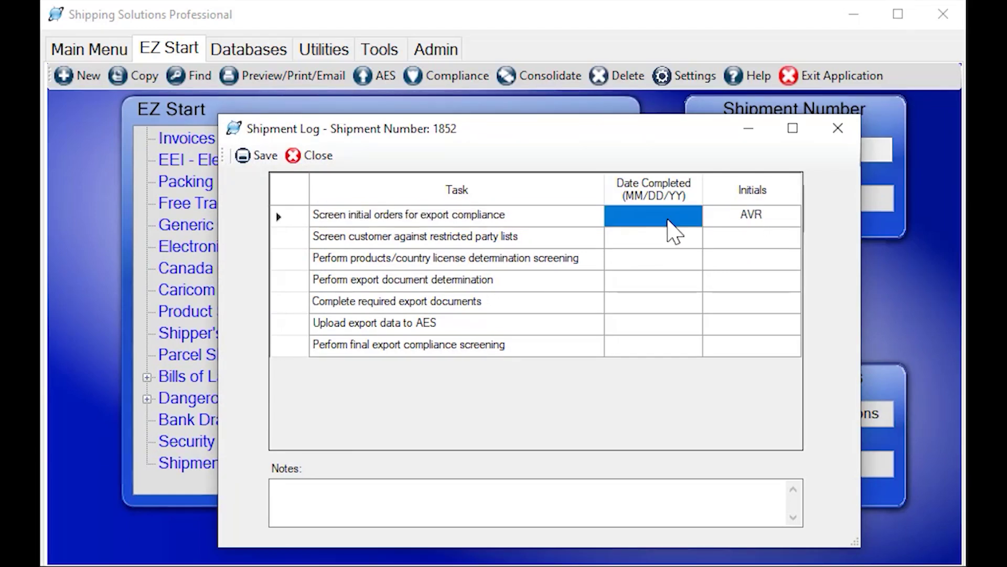
pyautogui.write('08/2')
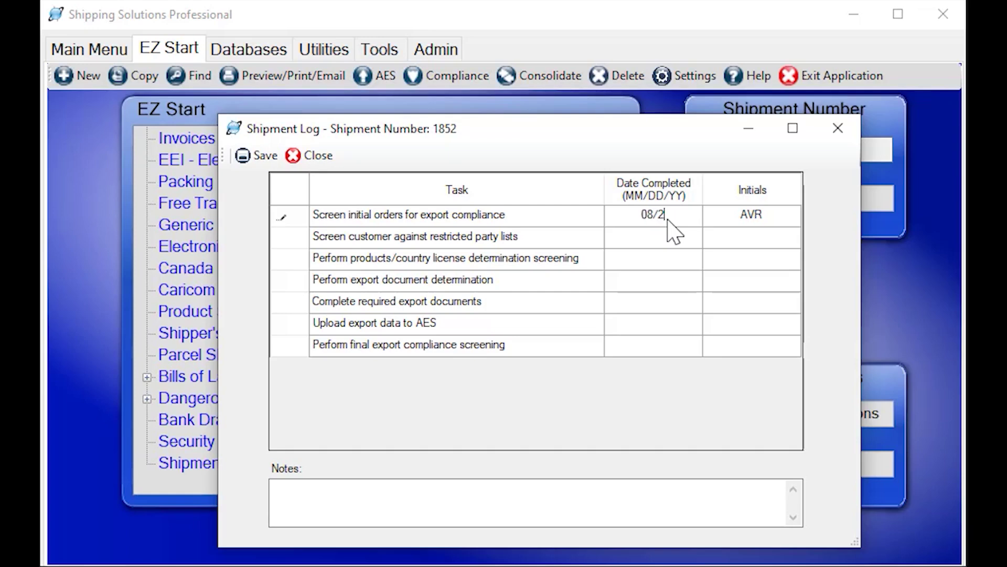
pyautogui.write('5/22')
pyautogui.press('Return')
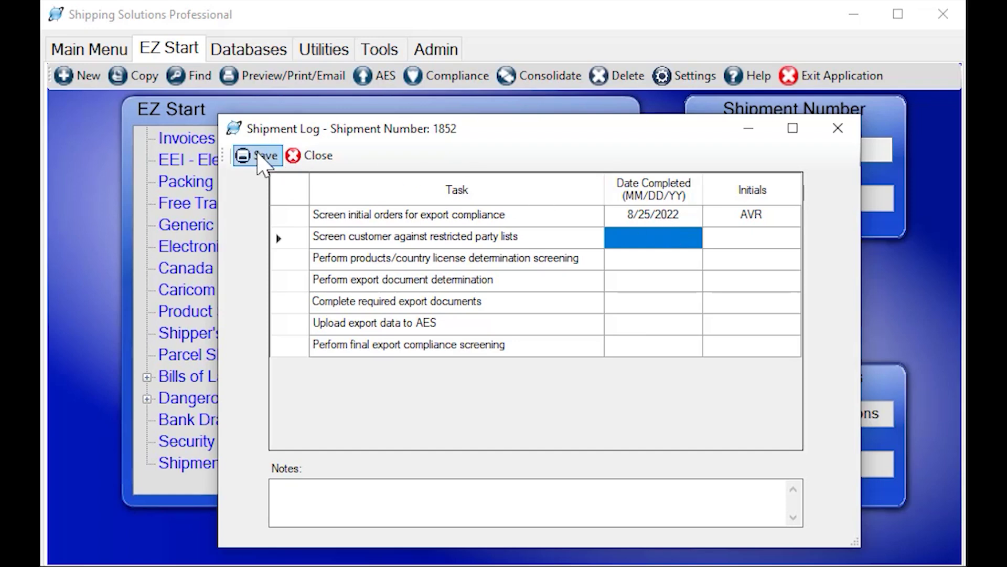
# Close the shipment log, create new shipment 1853, and acknowledge its confirmation
pyautogui.click(306, 158)
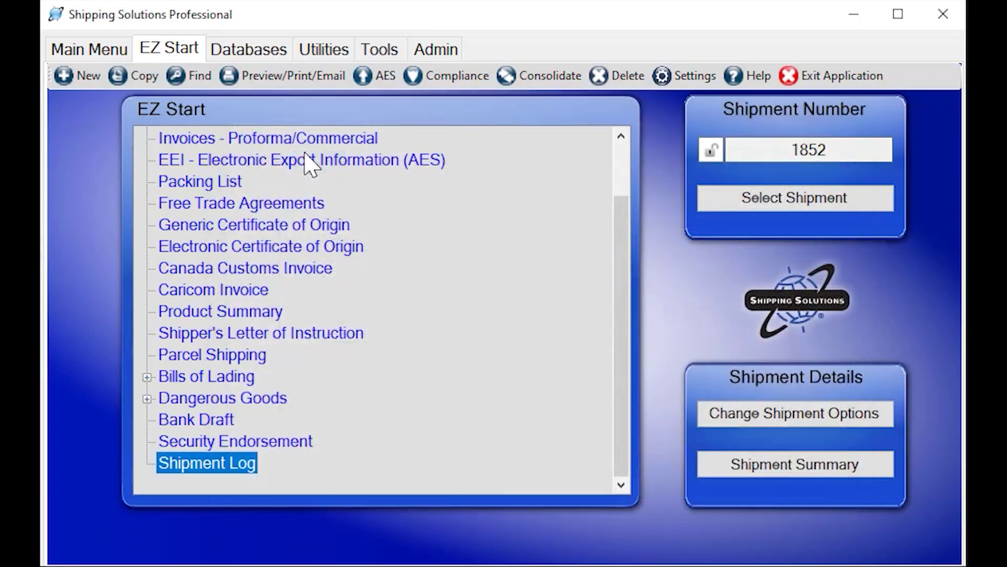
pyautogui.scroll(1, 381, 263)
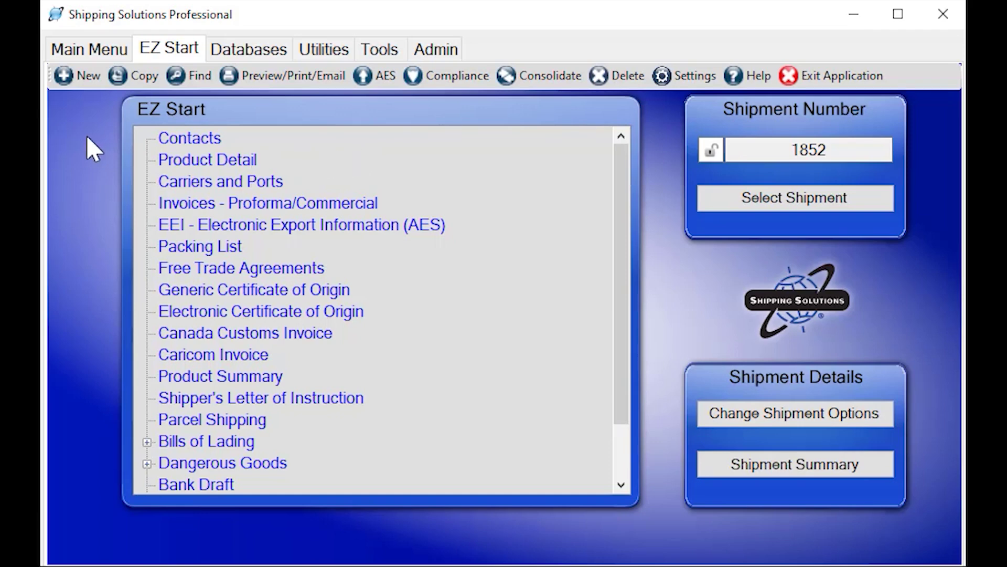
pyautogui.click(79, 81)
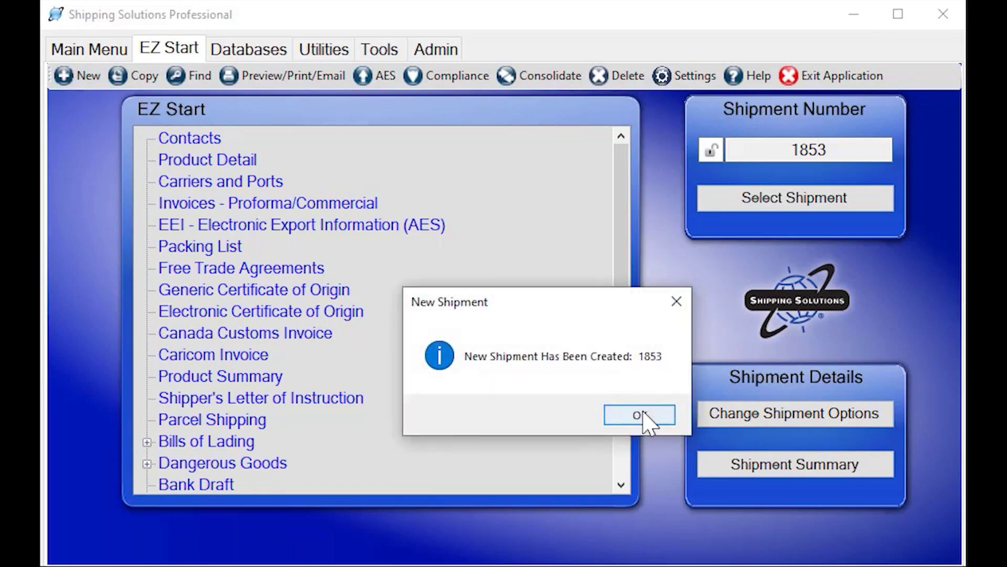
pyautogui.click(642, 415)
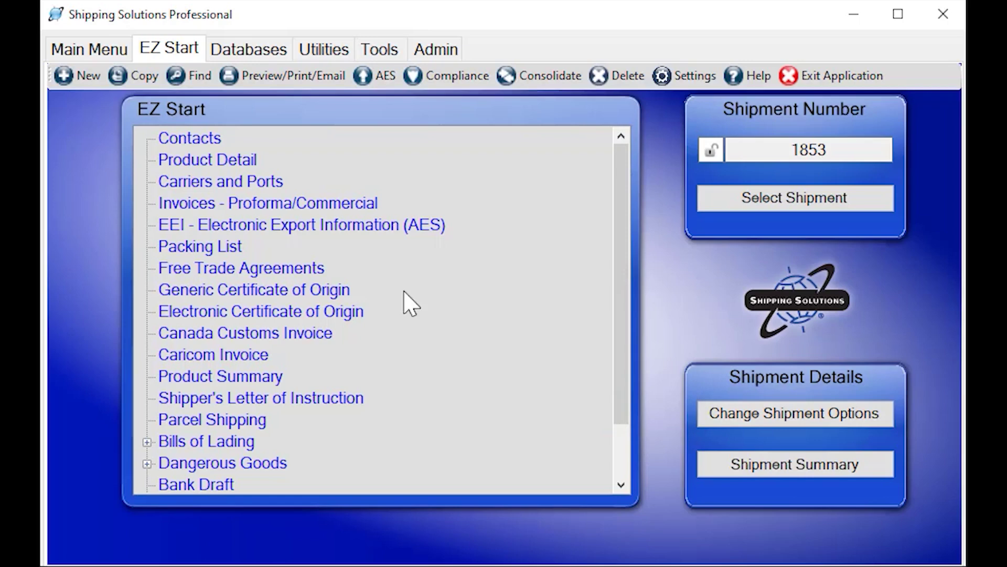
# Open shipment 1853's contacts and look through the Ultimate Consignee, Bill To and Freight Forwarder parties
pyautogui.click(188, 140)
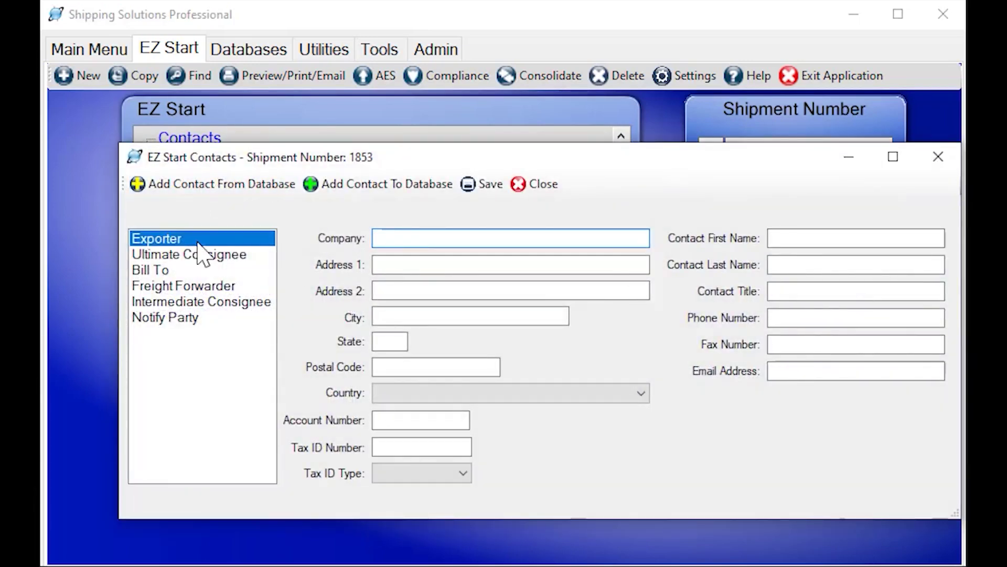
pyautogui.click(192, 256)
pyautogui.click(185, 271)
pyautogui.click(186, 286)
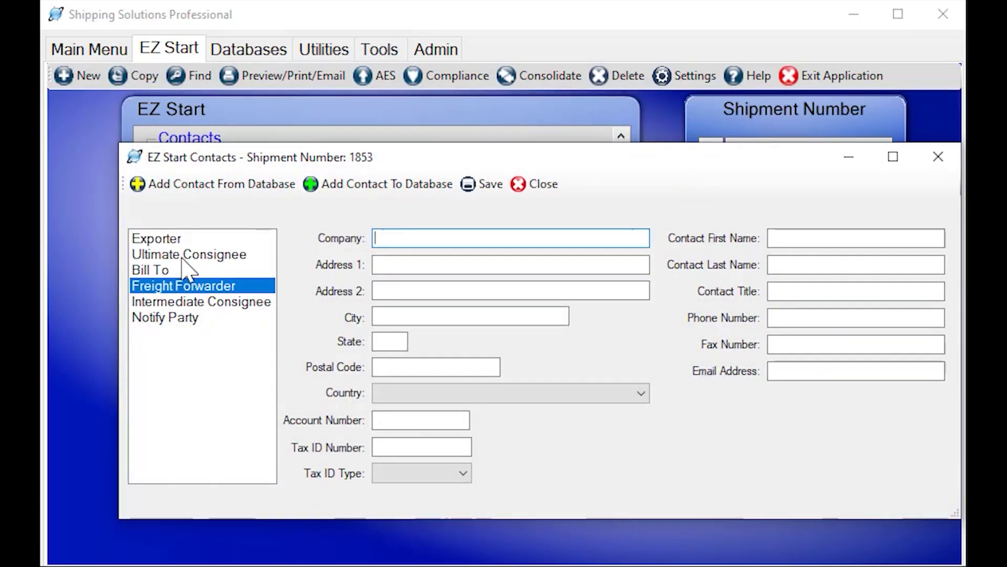
pyautogui.click(185, 240)
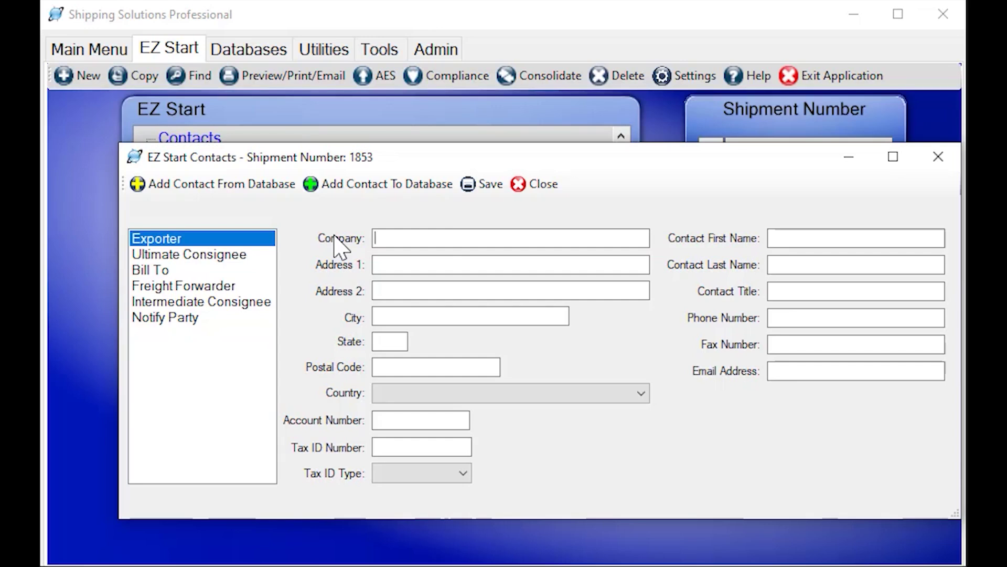
# Type test text 'asdf' into the Exporter Company field, then clear it
pyautogui.write('asdfasdf')
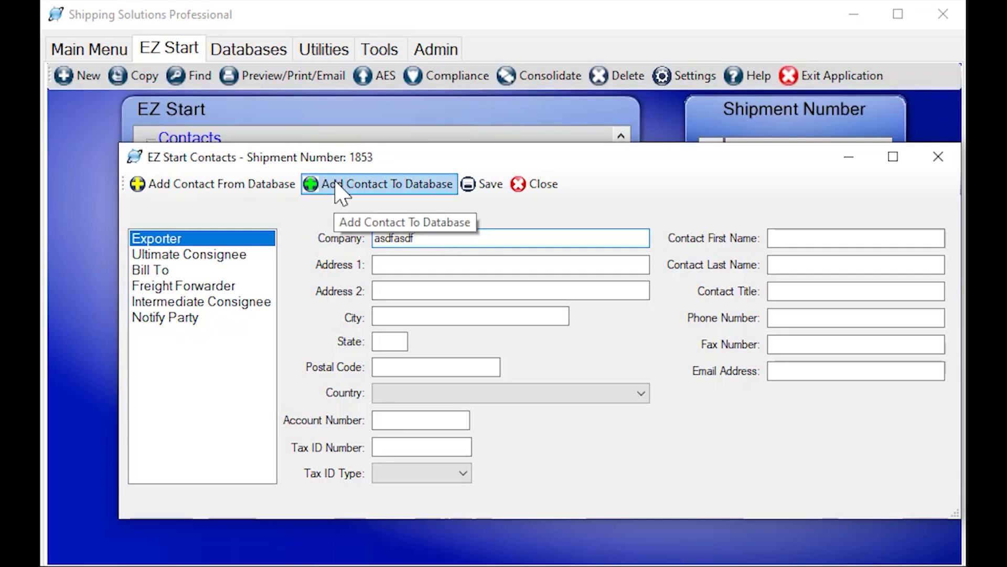
pyautogui.moveTo(441, 238); pyautogui.dragTo(231, 227)
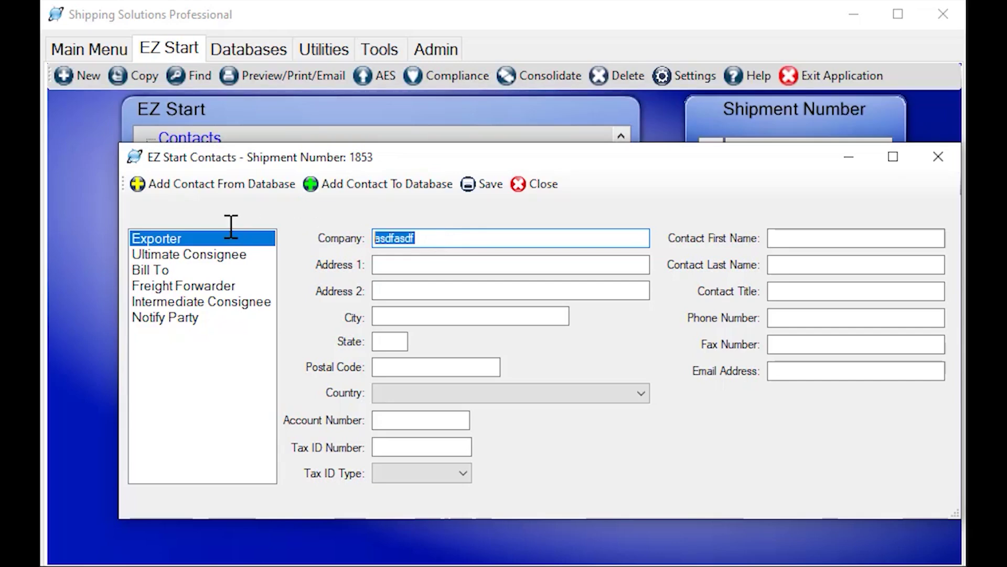
pyautogui.press('BackSpace')
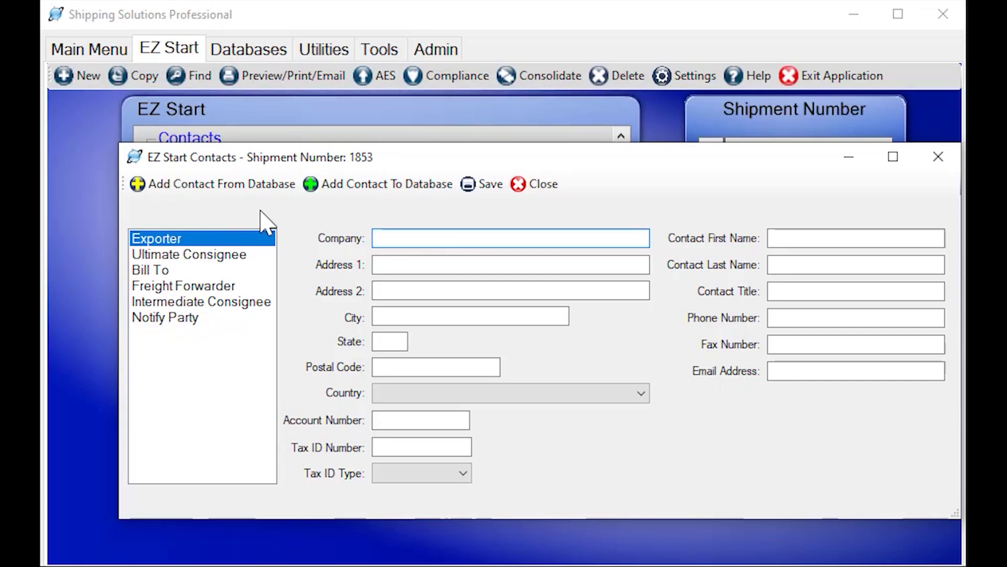
# Fill the exporter with Harmonix LLC and the ultimate consignee with Dynamite Fish Company from saved contacts
pyautogui.click(174, 188)
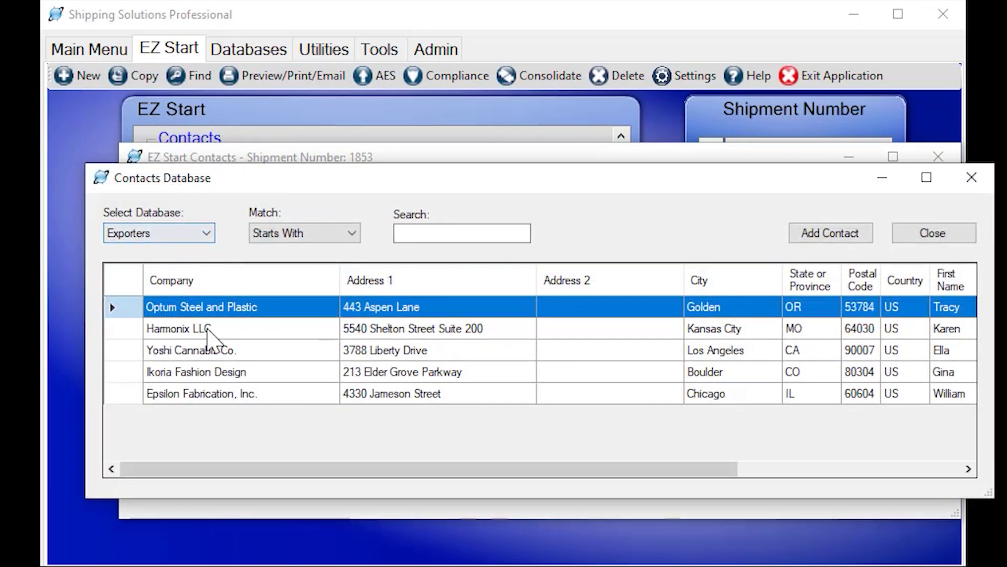
pyautogui.click(207, 330)
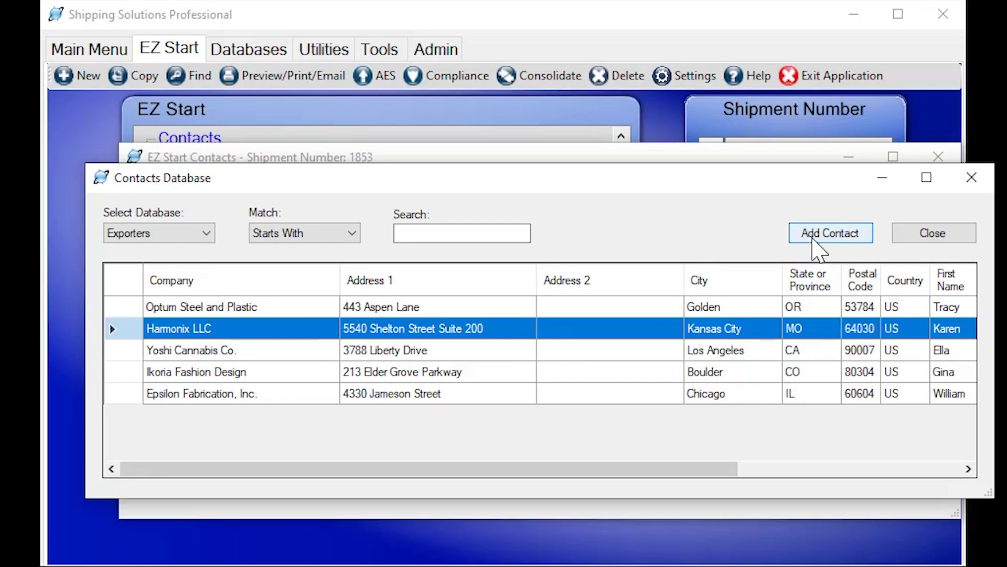
pyautogui.click(812, 237)
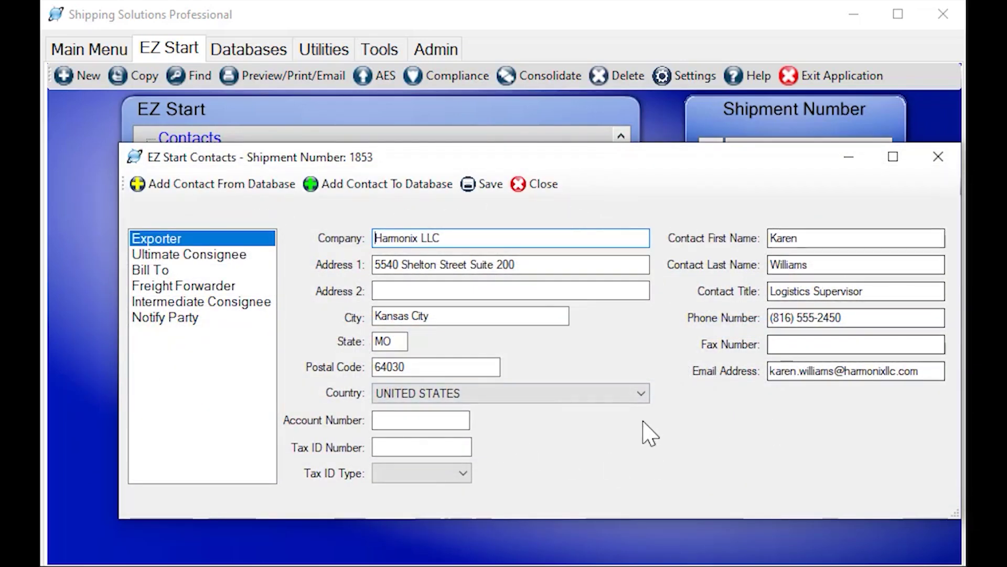
pyautogui.click(181, 256)
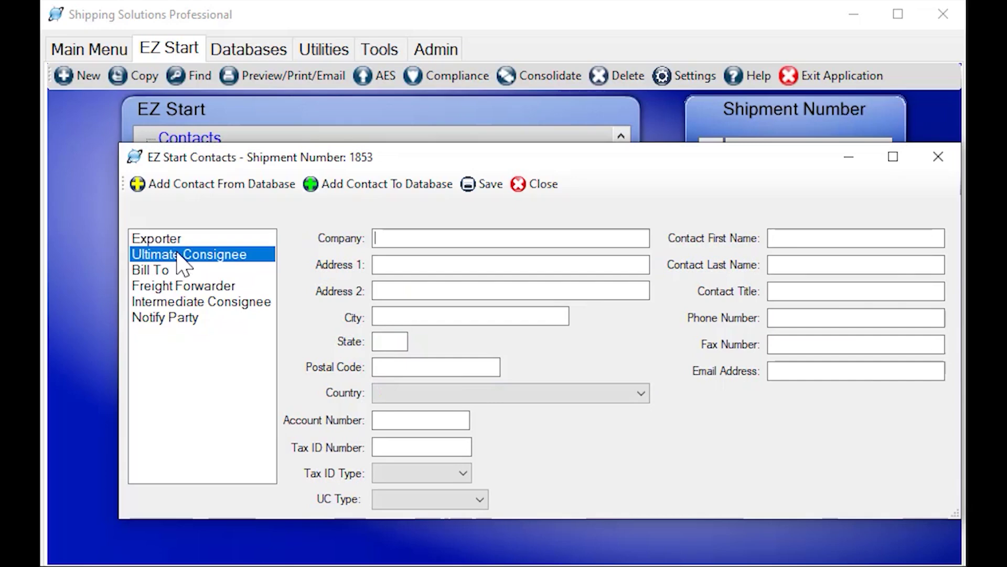
pyautogui.click(217, 188)
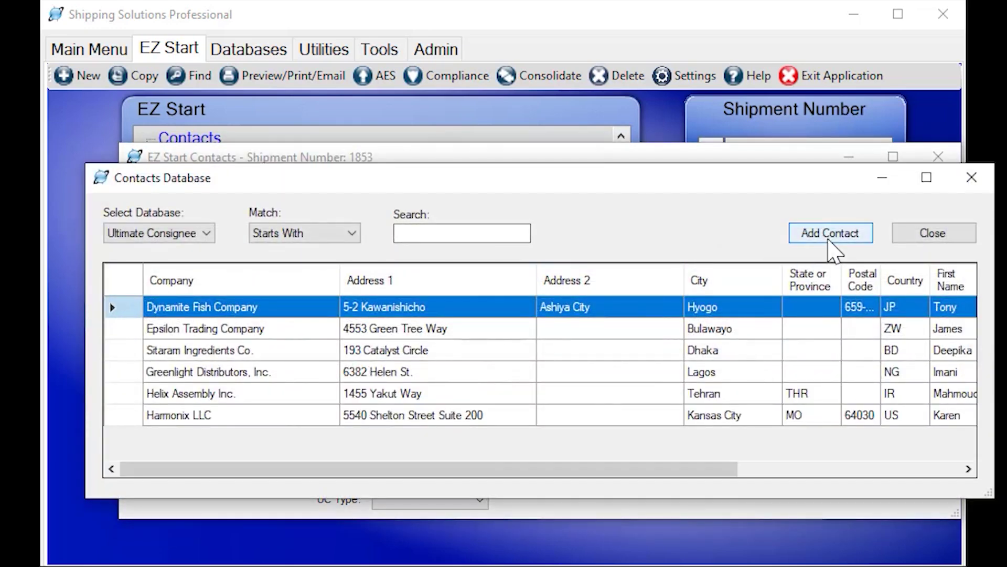
pyautogui.click(829, 240)
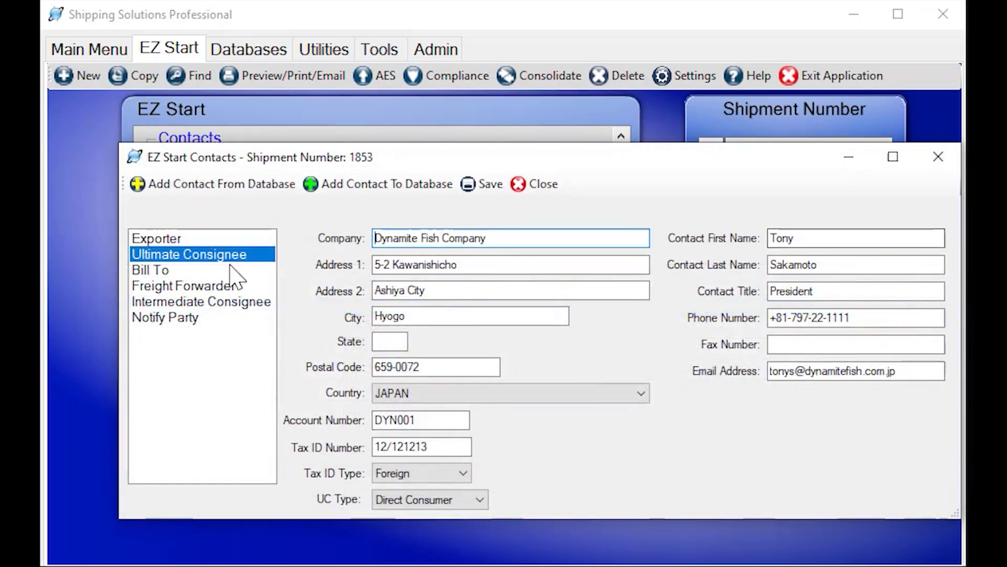
# Fill Bill To with Dynaox and Freight Forwarder with AAWI Logistical Services from saved contacts
pyautogui.click(231, 270)
pyautogui.click(232, 183)
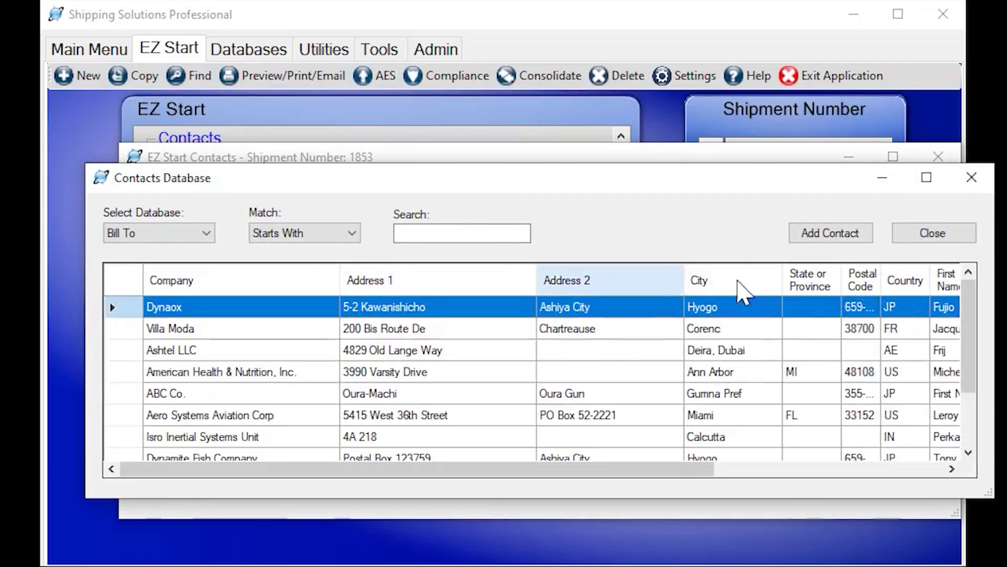
pyautogui.click(830, 239)
pyautogui.click(181, 285)
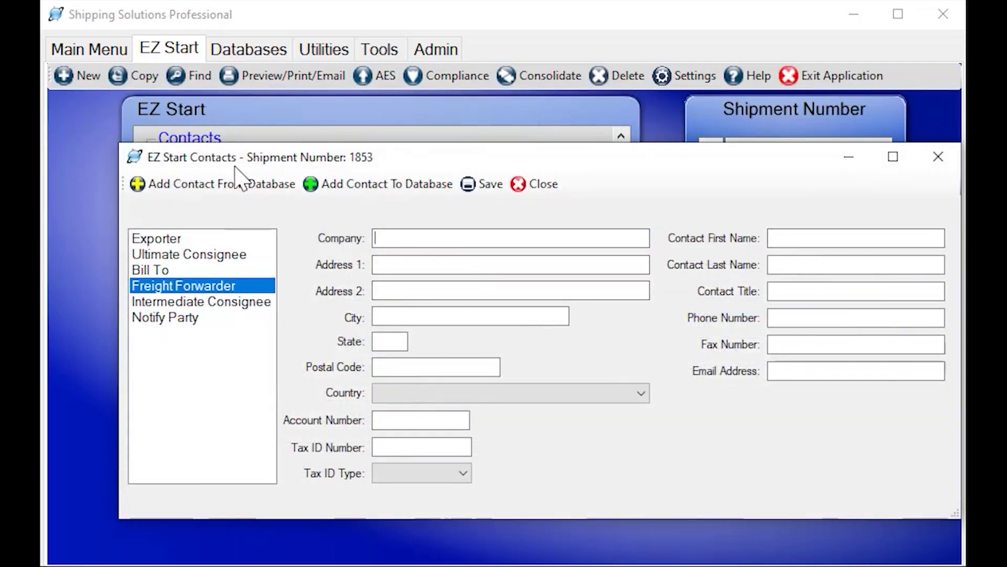
pyautogui.click(232, 184)
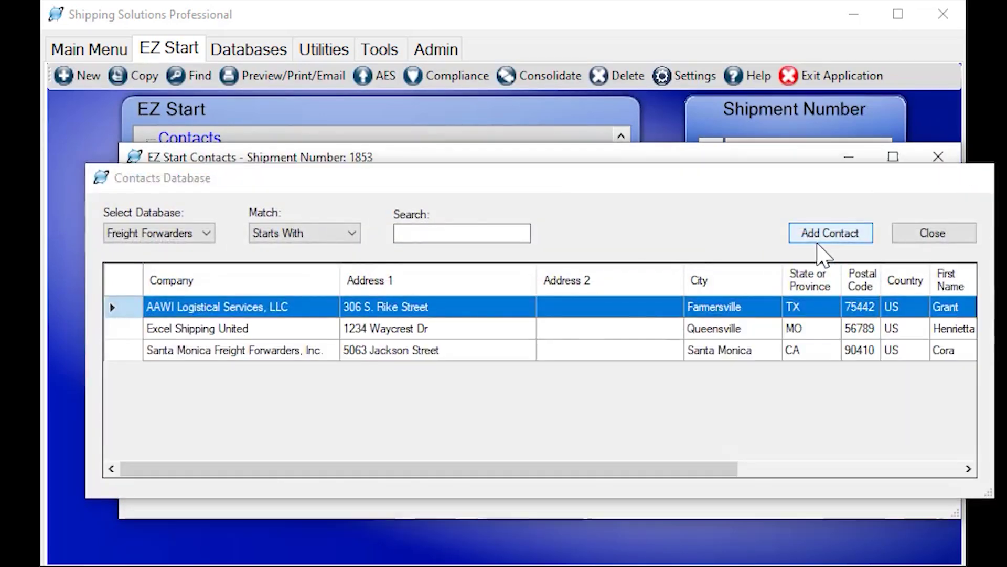
pyautogui.click(818, 239)
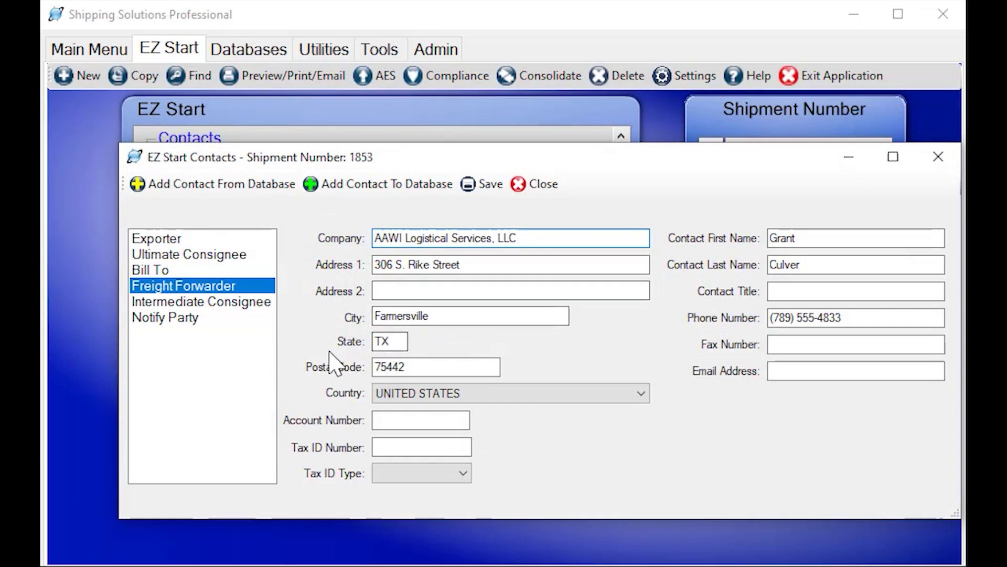
# Review the Bill To, Ultimate Consignee and Exporter details, then close the contacts form
pyautogui.click(174, 270)
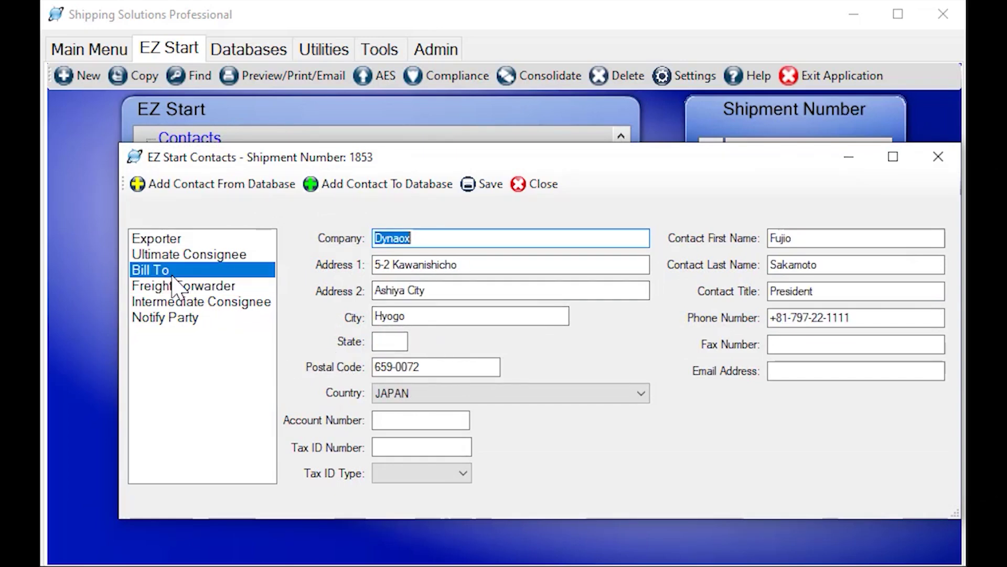
pyautogui.click(189, 257)
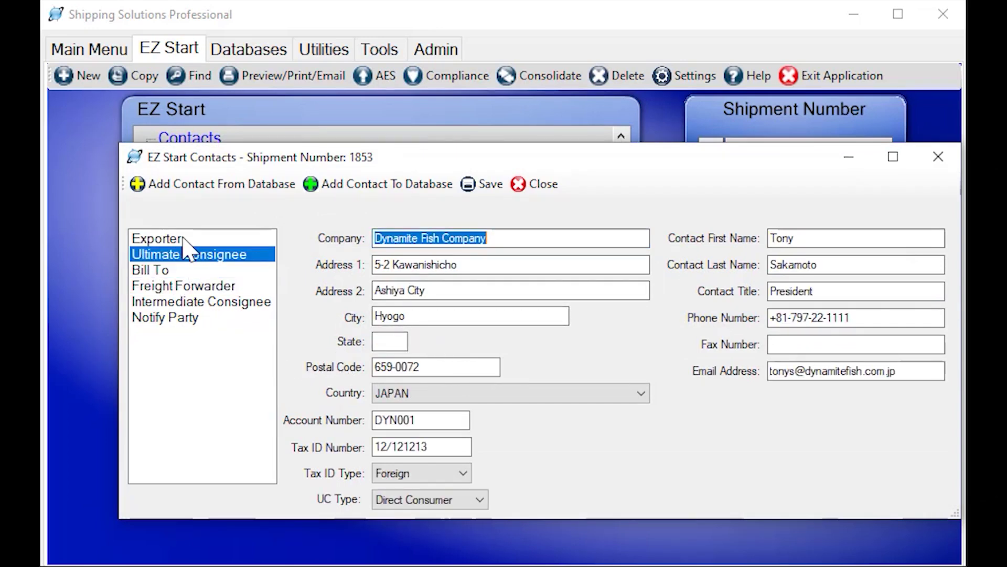
pyautogui.click(183, 238)
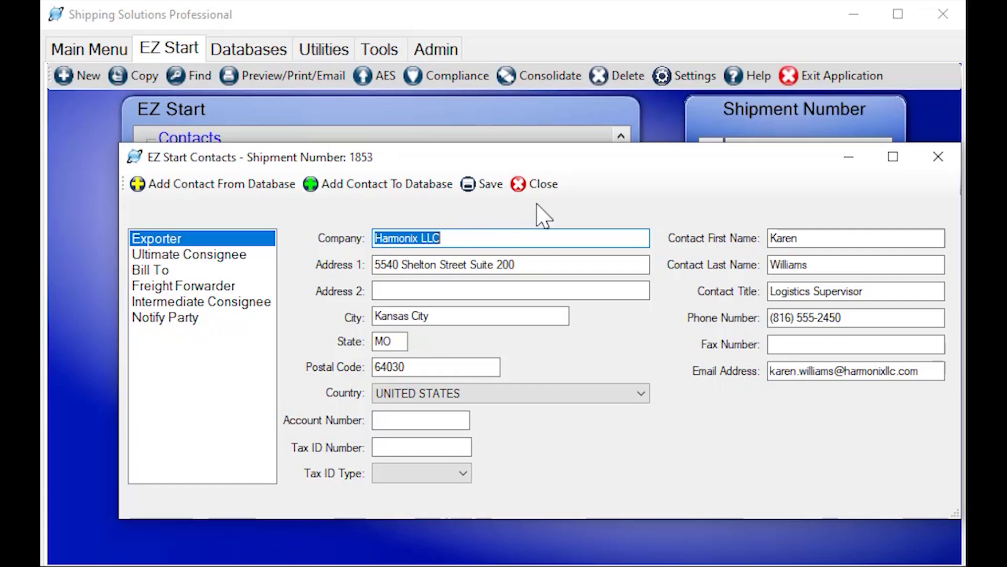
pyautogui.click(545, 185)
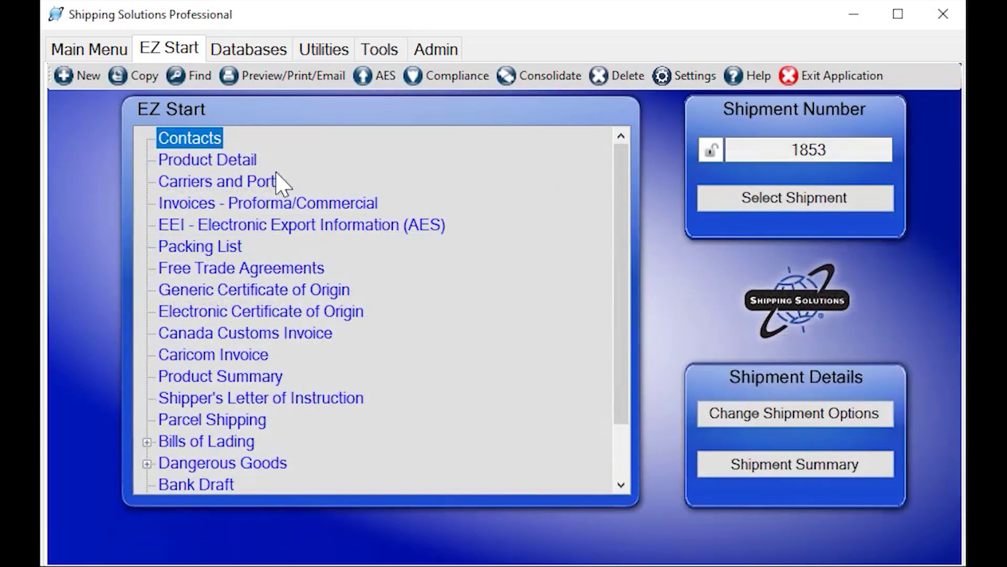
# Add SSCLA-S, SSCLA-N and SSPRO-S from the product database, then page back to SSCLA-S
pyautogui.click(206, 160)
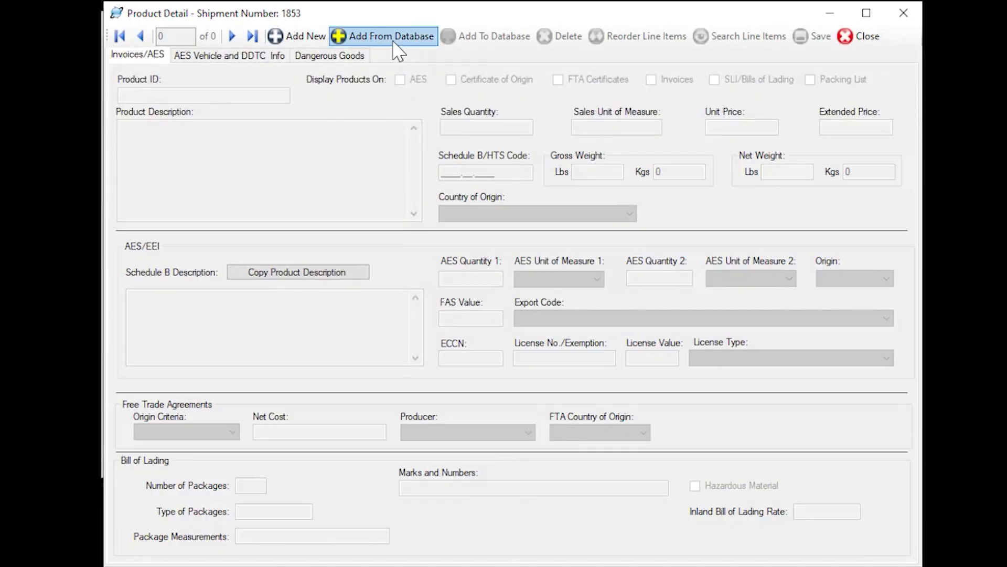
pyautogui.click(394, 40)
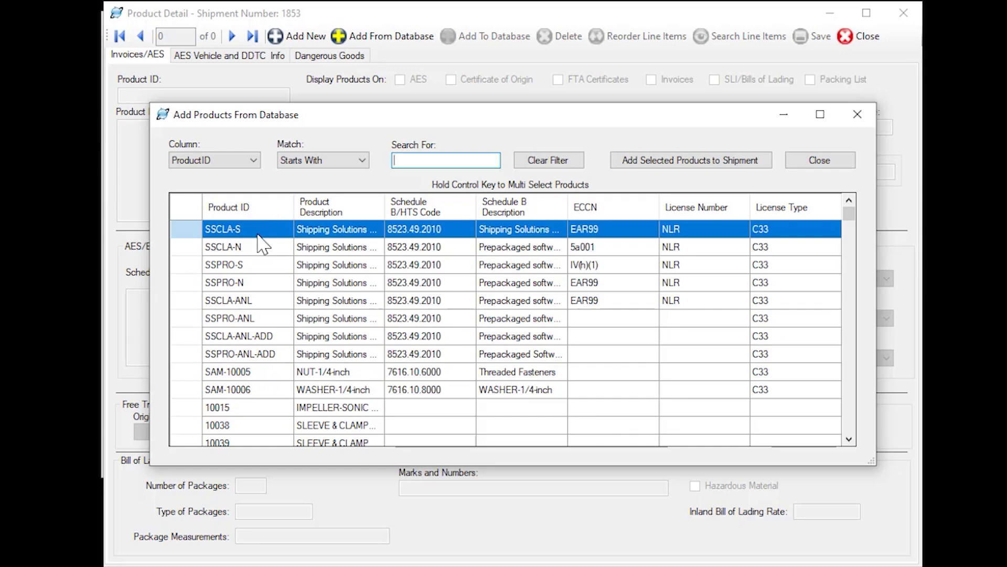
pyautogui.keyDown('ctrl'); pyautogui.click(248, 248); pyautogui.keyUp('ctrl')
pyautogui.keyDown('ctrl'); pyautogui.click(259, 266); pyautogui.keyUp('ctrl')
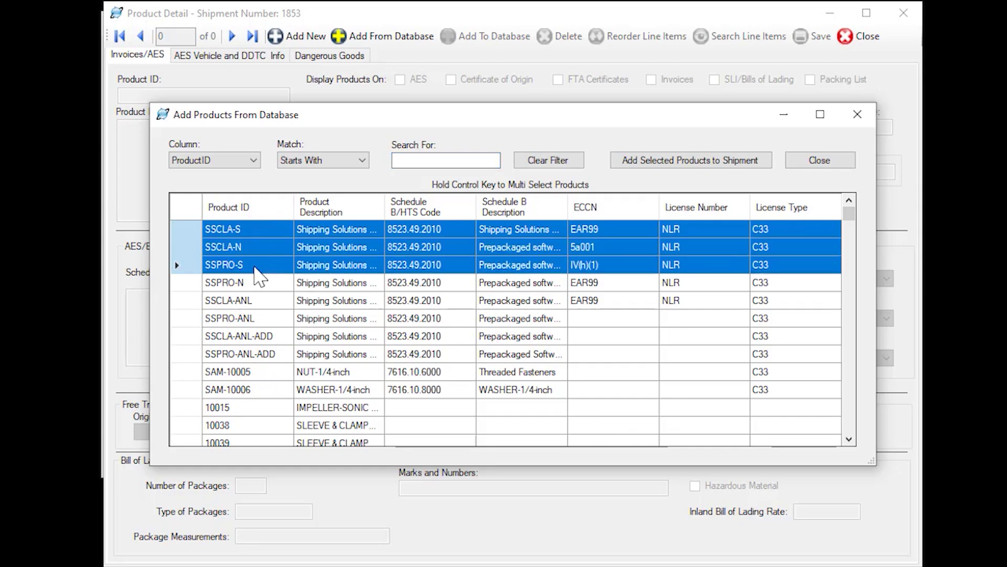
pyautogui.click(680, 173)
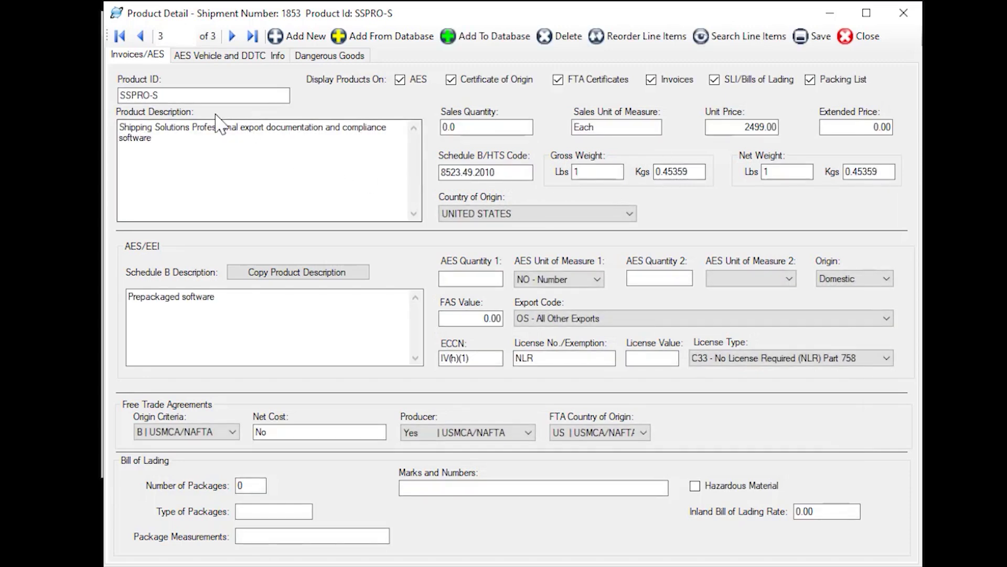
pyautogui.click(140, 37)
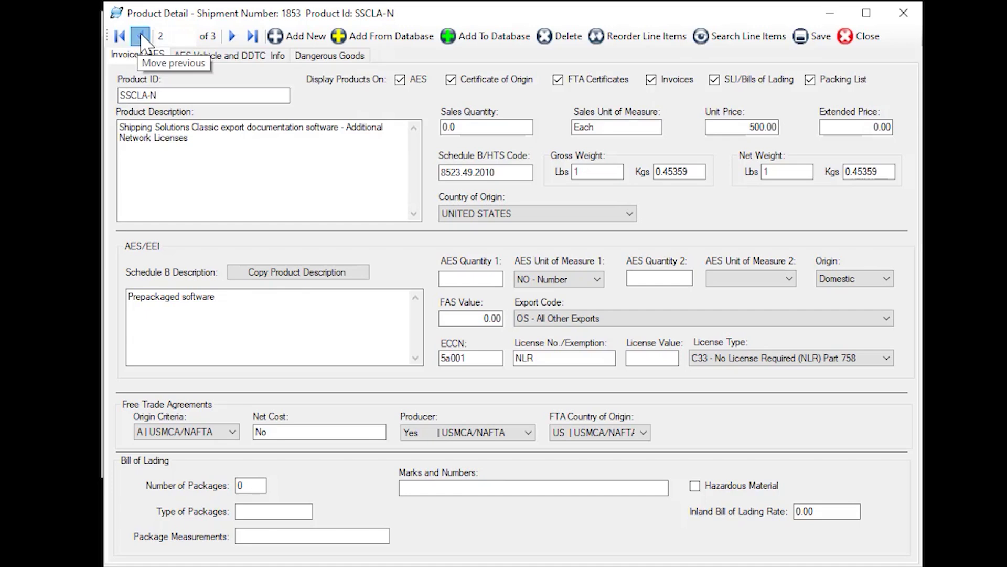
pyautogui.click(141, 36)
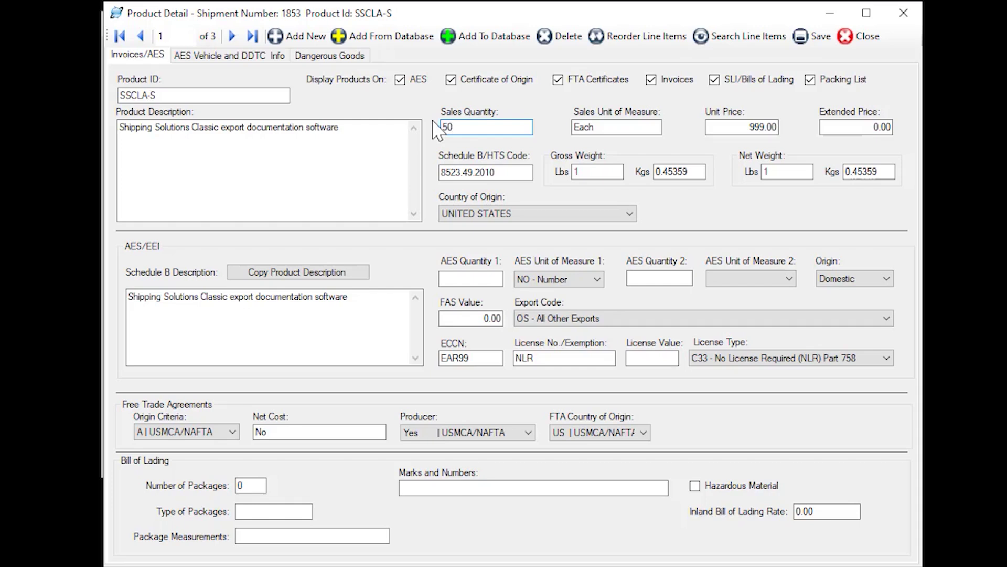
# Enter sales quantities 50, 30 and 20 for SSCLA-S, SSCLA-N and SSPRO-S, then close Product Detail
pyautogui.press('Tab')
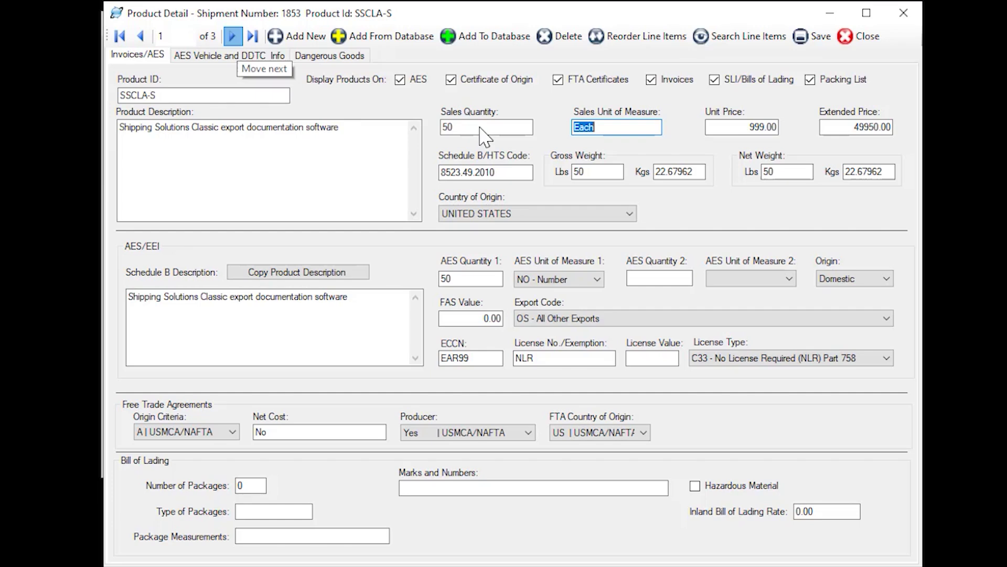
pyautogui.click(232, 36)
pyautogui.click(448, 128)
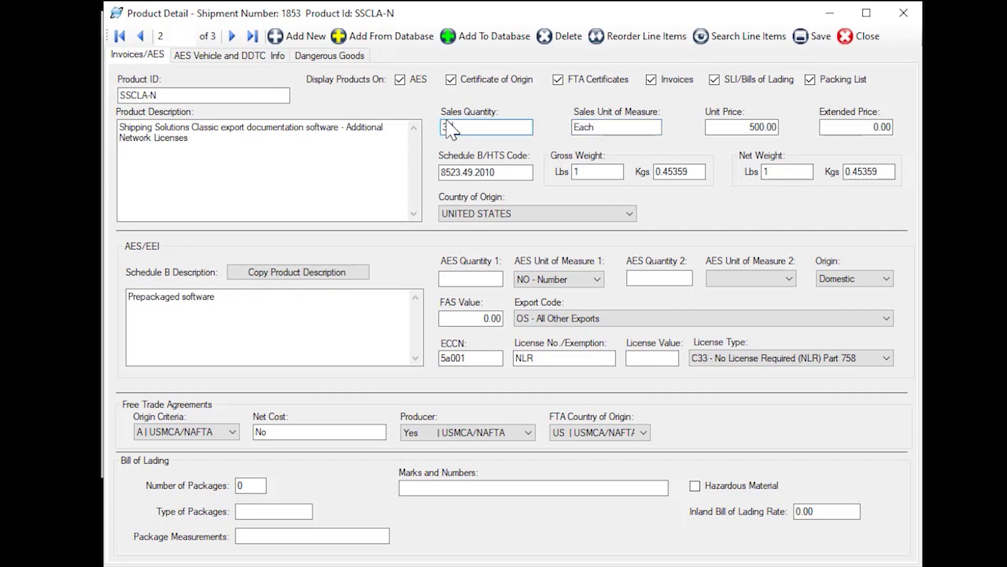
pyautogui.write('30')
pyautogui.press('Tab')
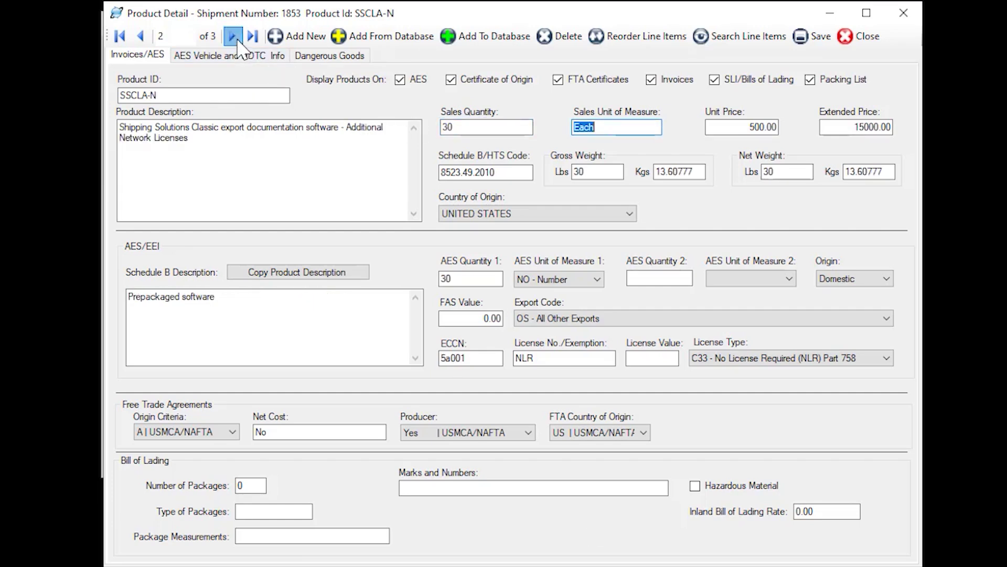
pyautogui.click(483, 129)
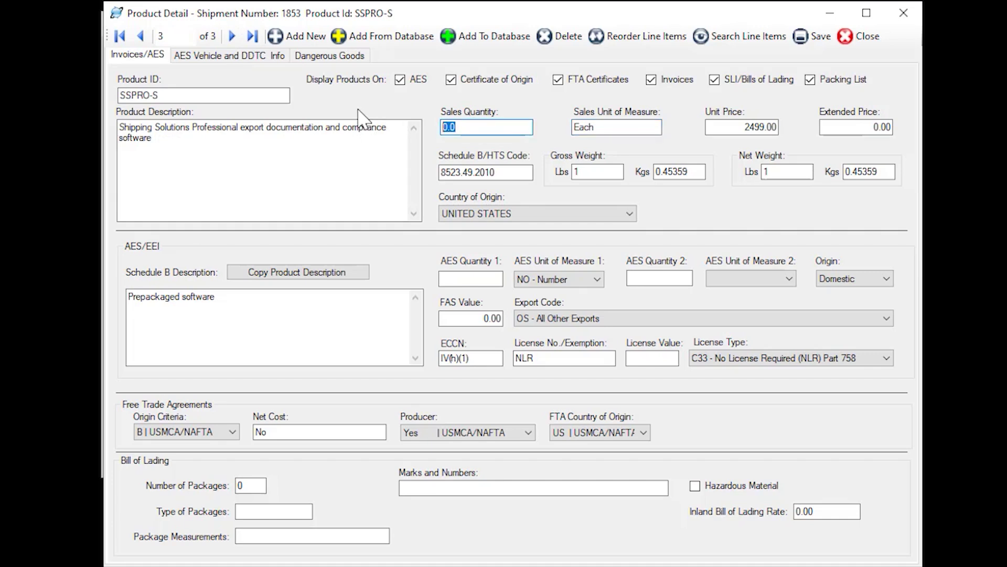
pyautogui.write('20')
pyautogui.press('Tab')
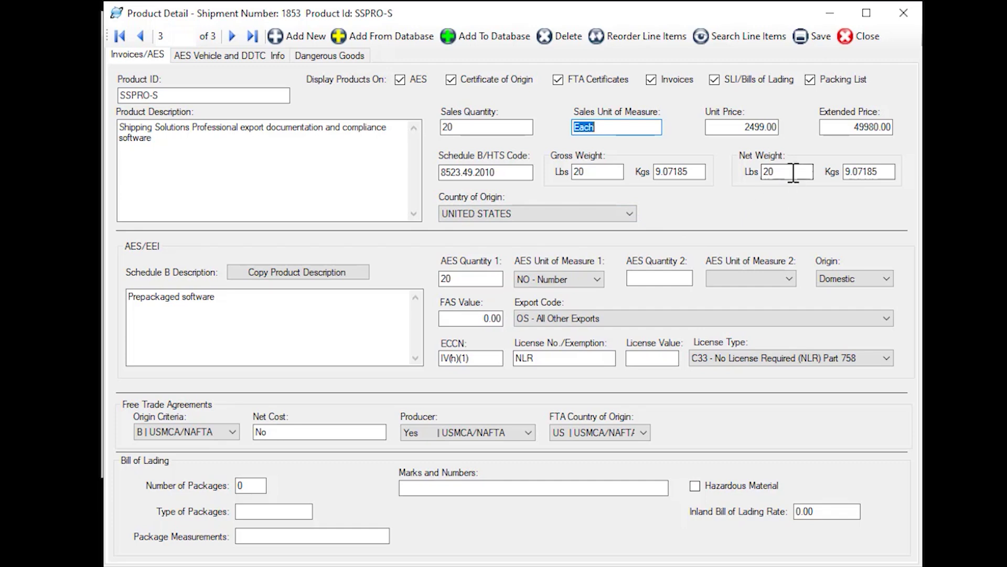
pyautogui.click(848, 36)
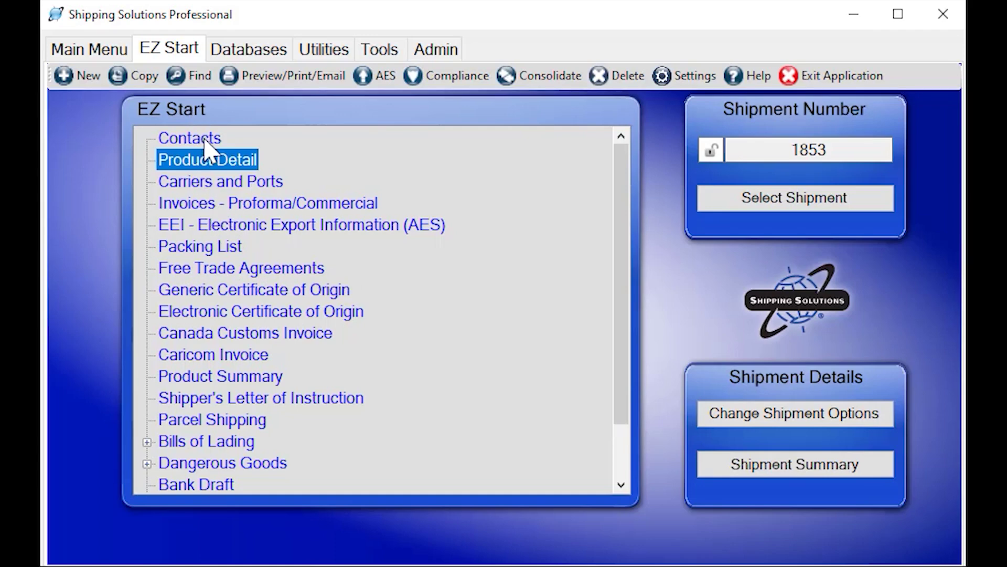
# Set the transport mode to Air and the exporting carrier to FEDEX (FDX)
pyautogui.doubleClick(198, 183)
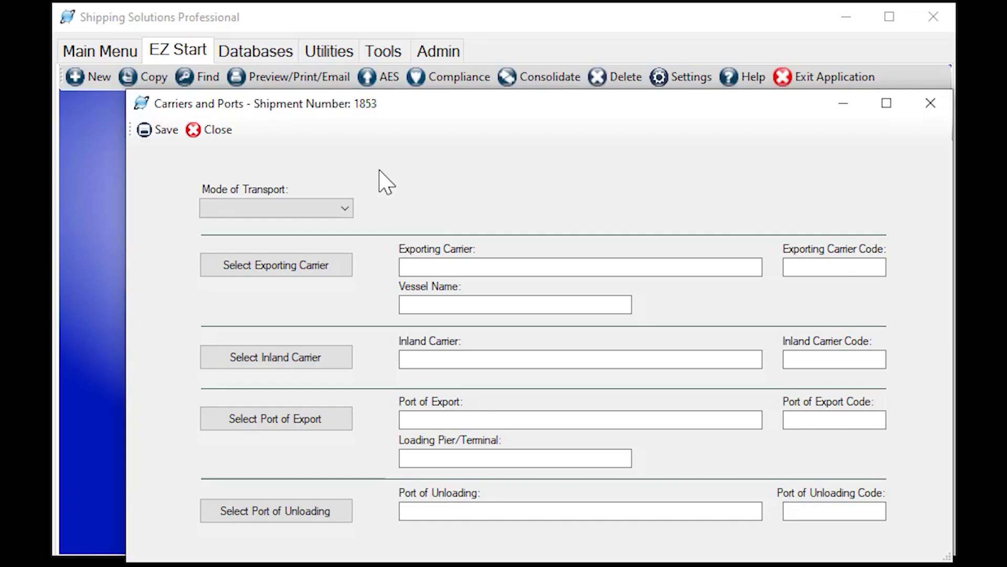
pyautogui.click(348, 212)
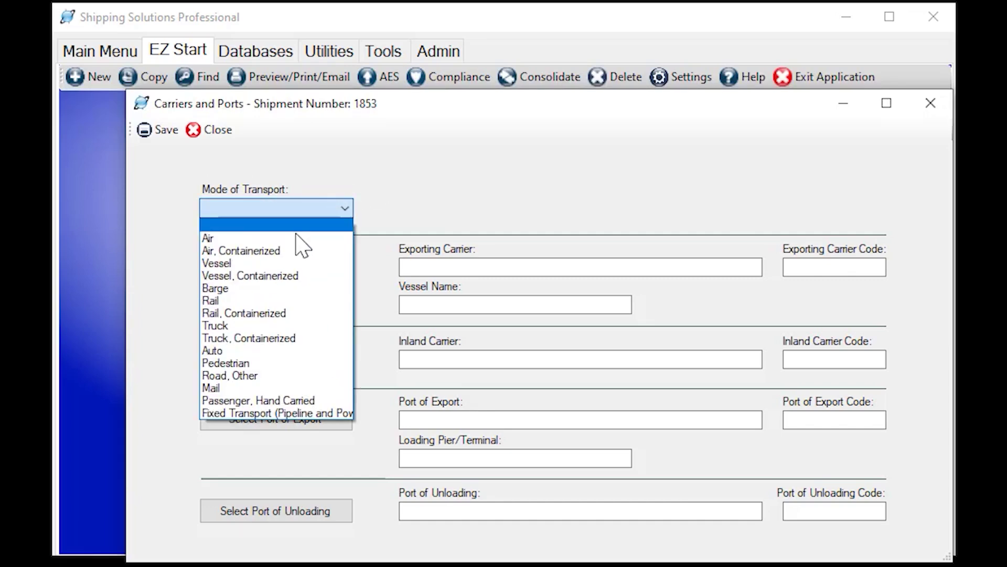
pyautogui.click(300, 248)
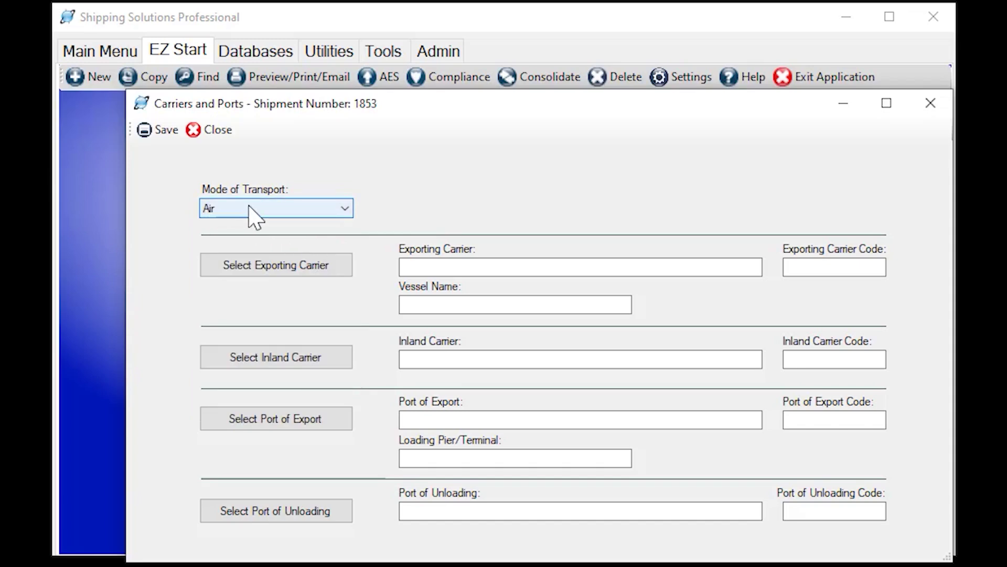
pyautogui.click(273, 266)
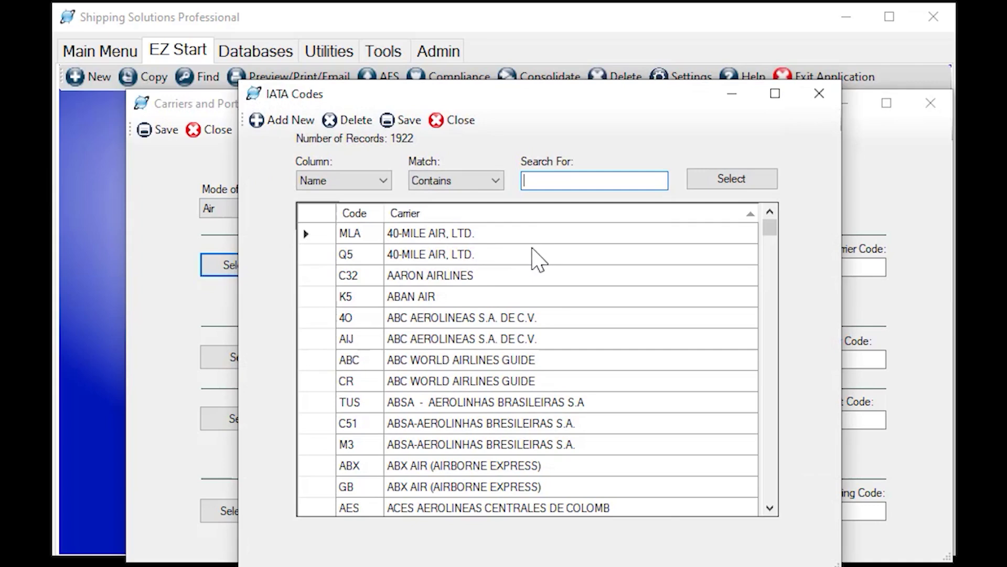
pyautogui.write('fedex')
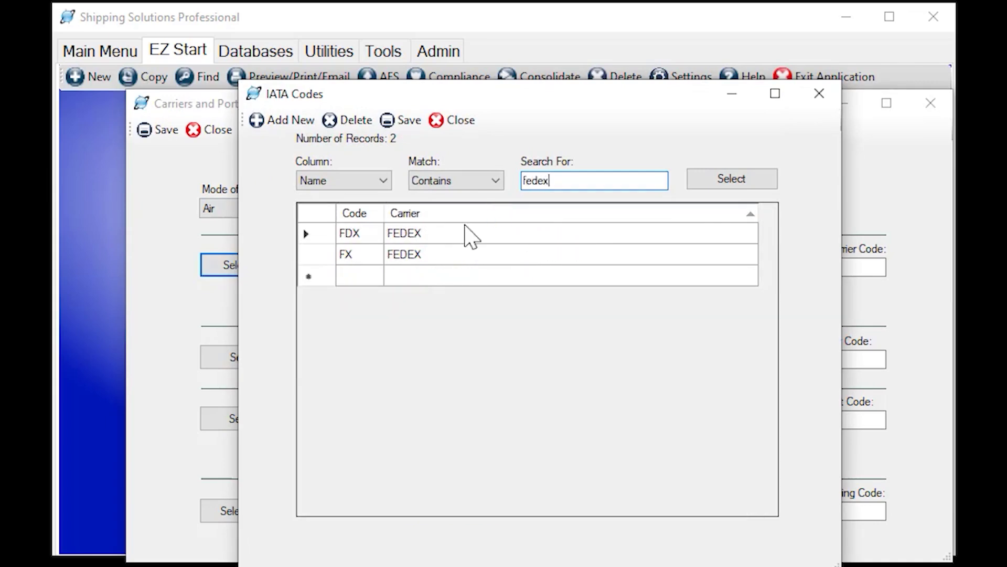
pyautogui.click(441, 240)
pyautogui.click(735, 195)
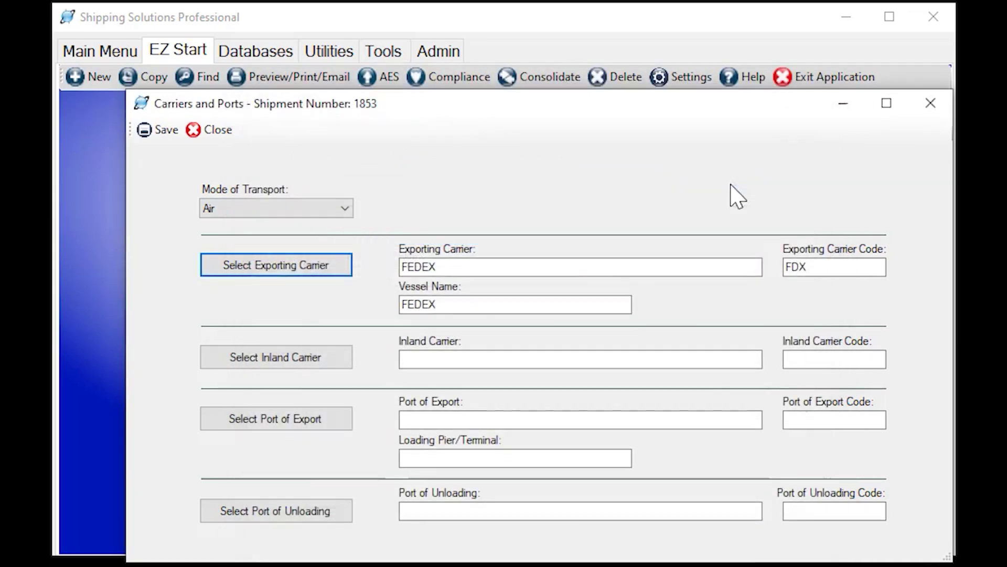
# Set the port of export to ALBANY, NY (1002) and close Carriers and Ports
pyautogui.click(322, 424)
pyautogui.click(512, 317)
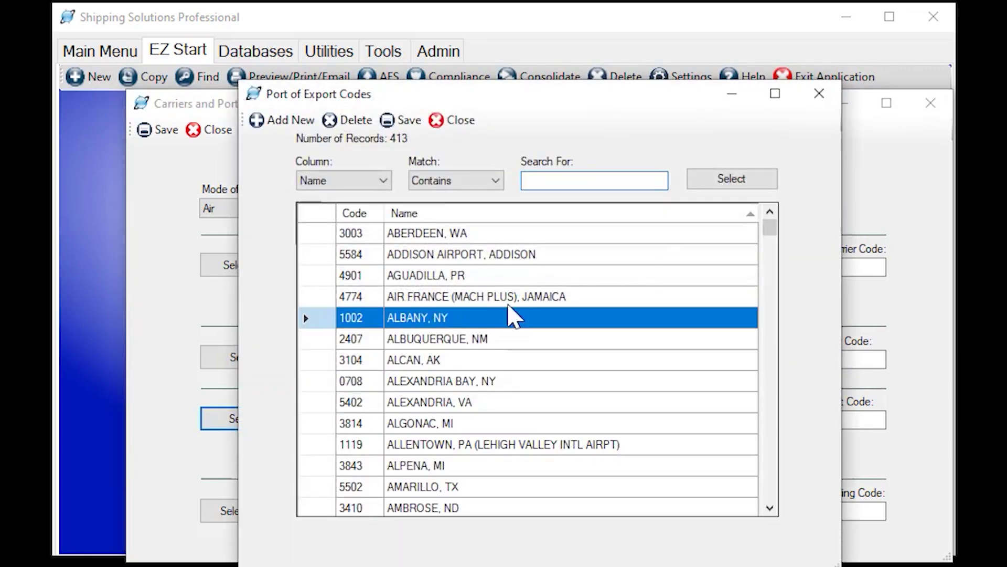
pyautogui.click(742, 182)
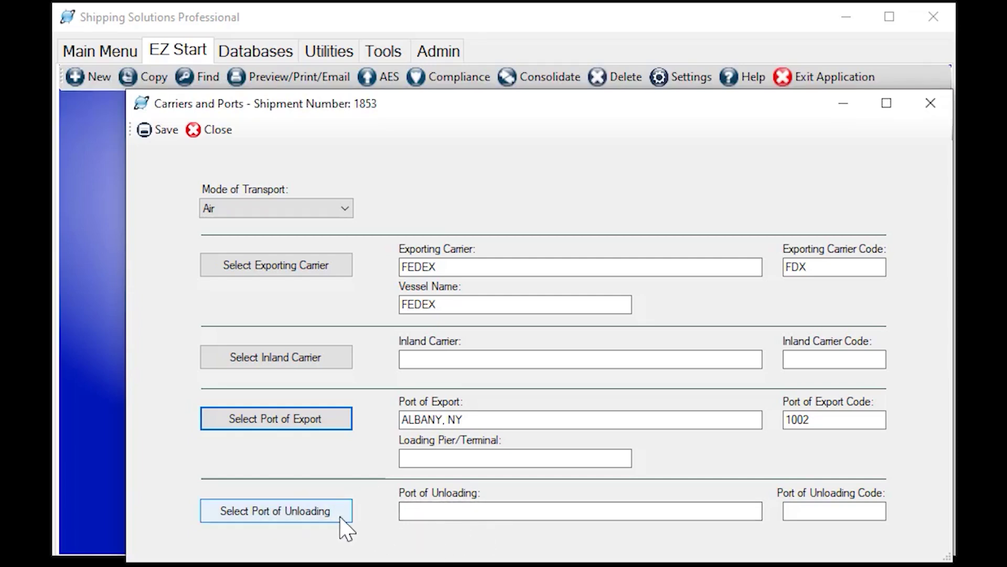
pyautogui.click(211, 133)
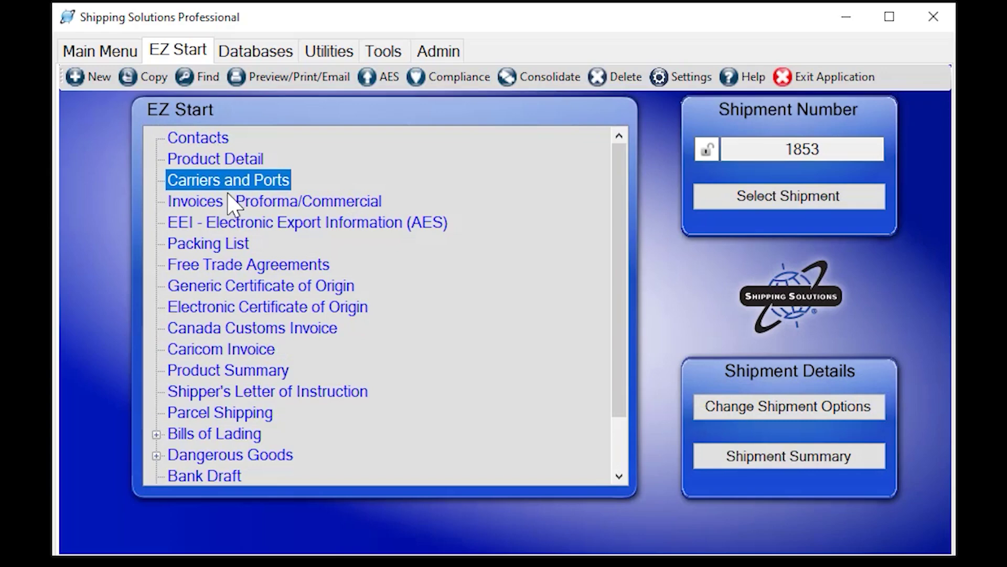
# Open the invoices form and date commercial invoice 1234 as 8/25/2022
pyautogui.click(214, 204)
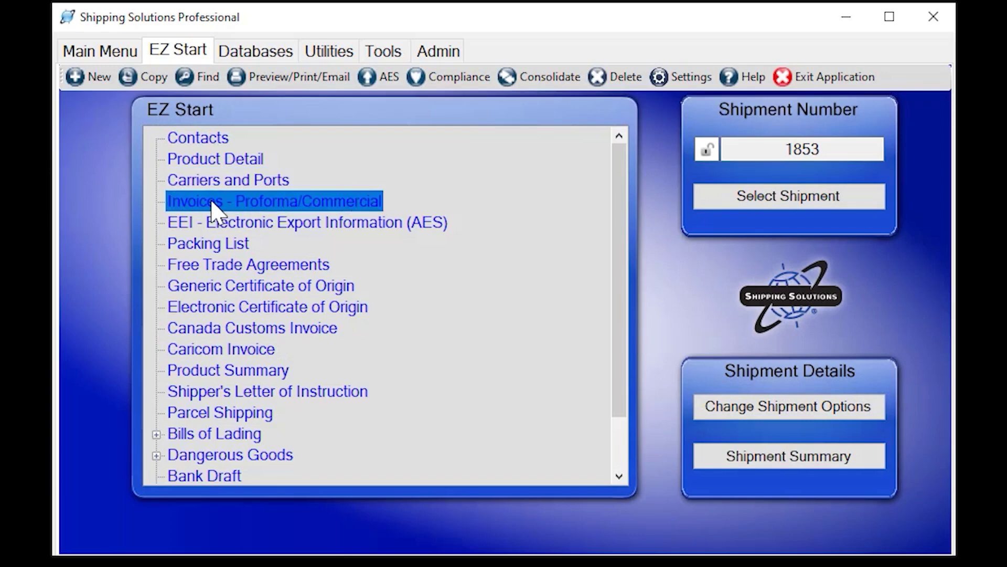
pyautogui.doubleClick(215, 204)
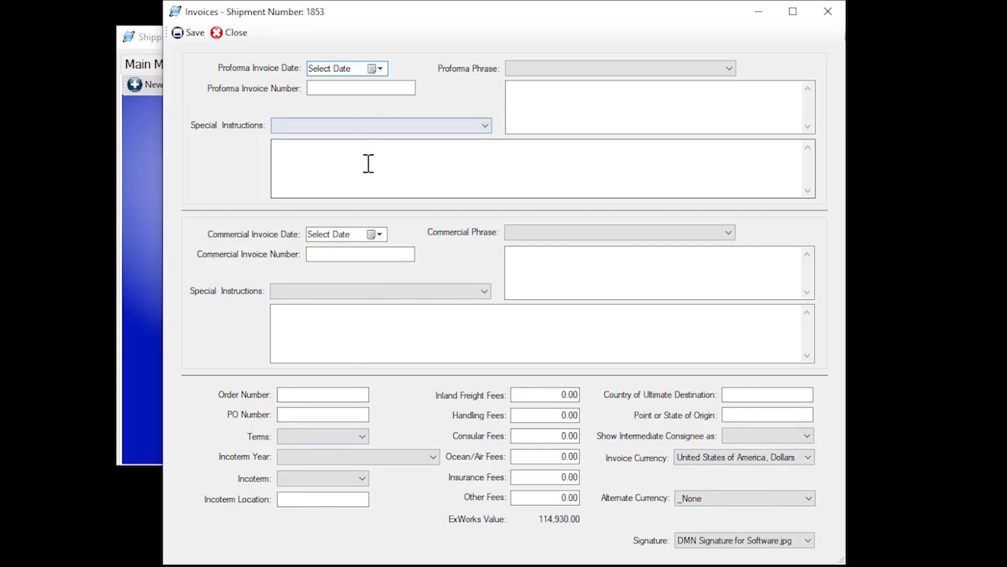
pyautogui.click(376, 235)
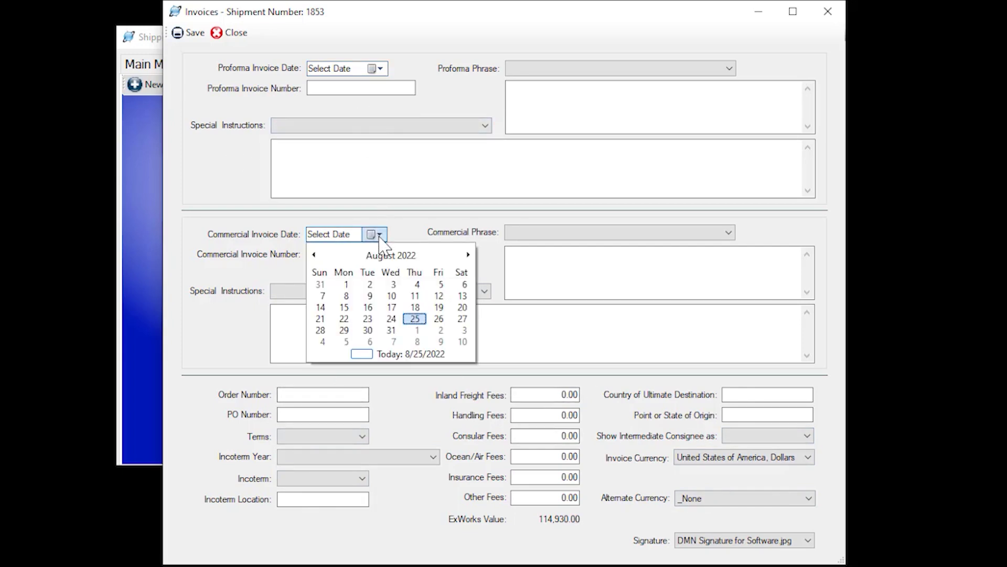
pyautogui.click(416, 320)
pyautogui.click(381, 257)
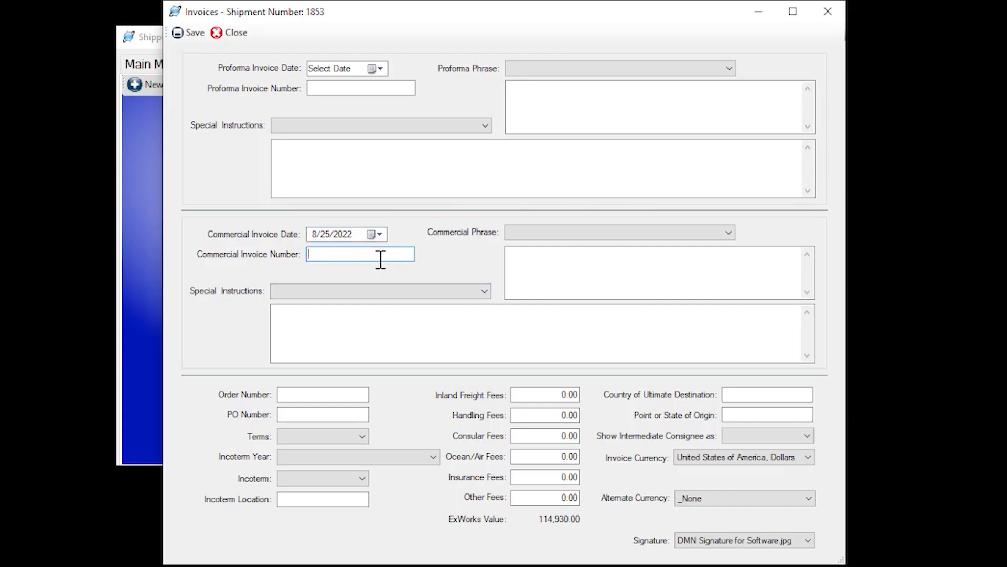
pyautogui.click(424, 329)
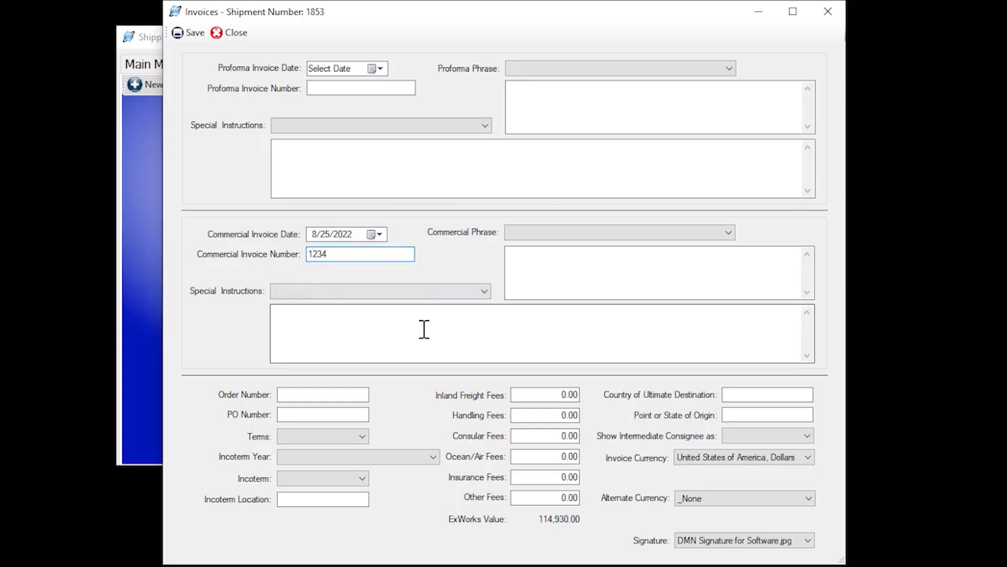
# Add the Destination Control Statement phrase and the Customs Value Only special instruction
pyautogui.click(588, 275)
pyautogui.click(450, 333)
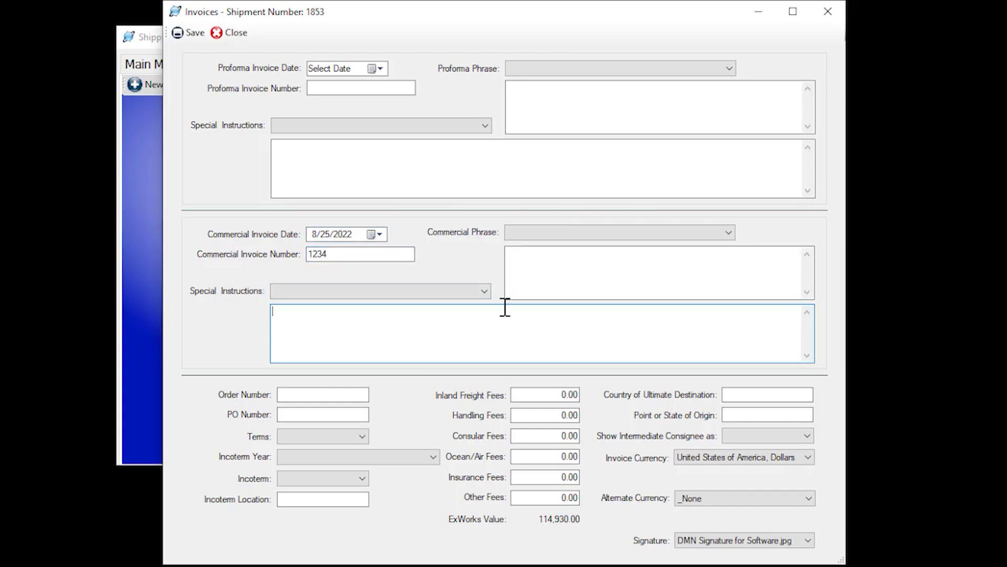
pyautogui.click(572, 275)
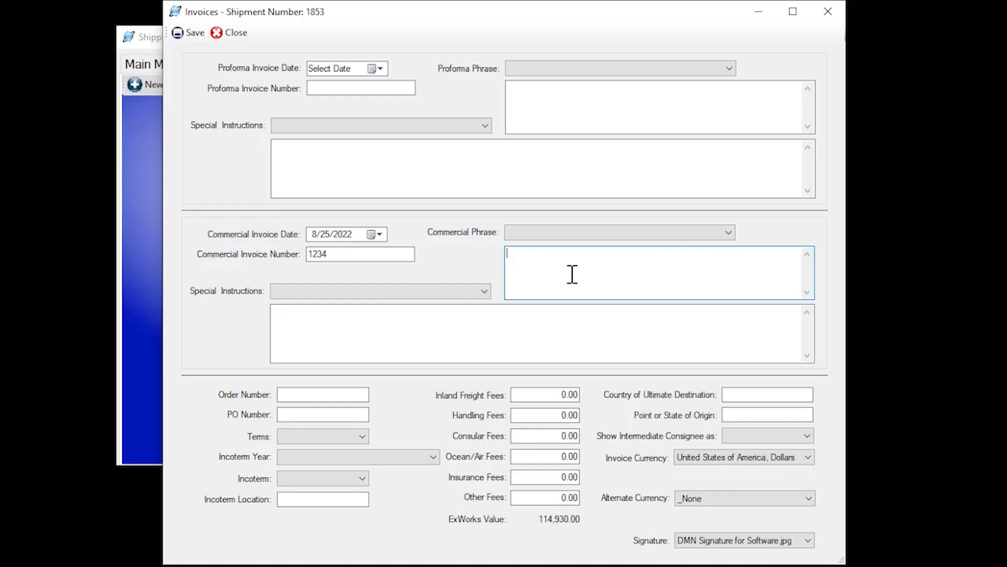
pyautogui.click(729, 232)
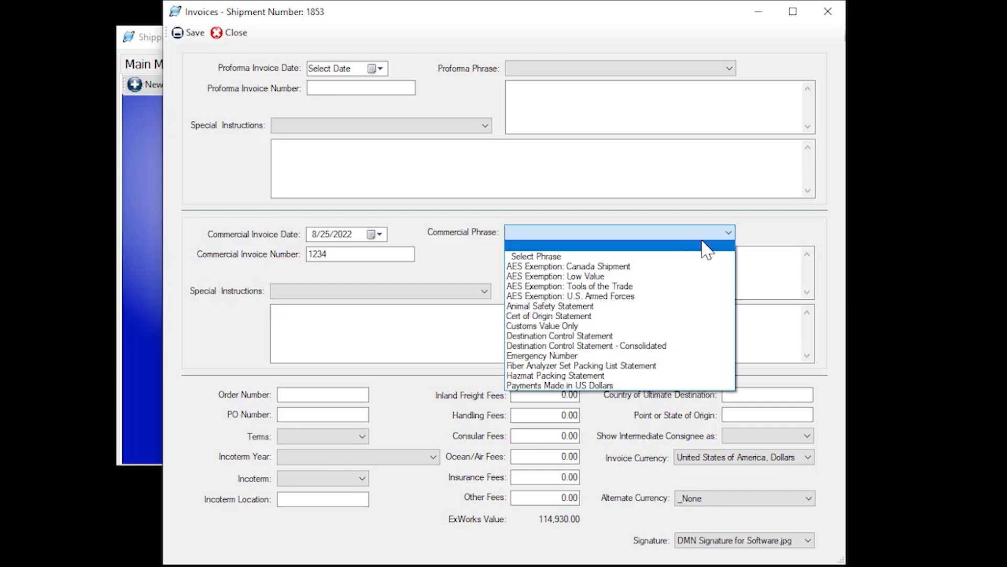
pyautogui.click(582, 336)
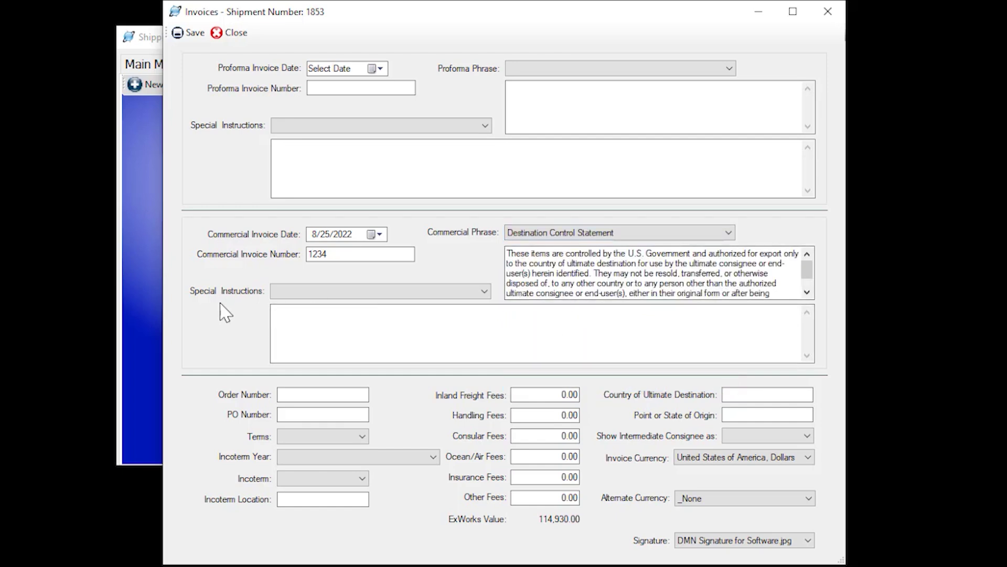
pyautogui.click(478, 296)
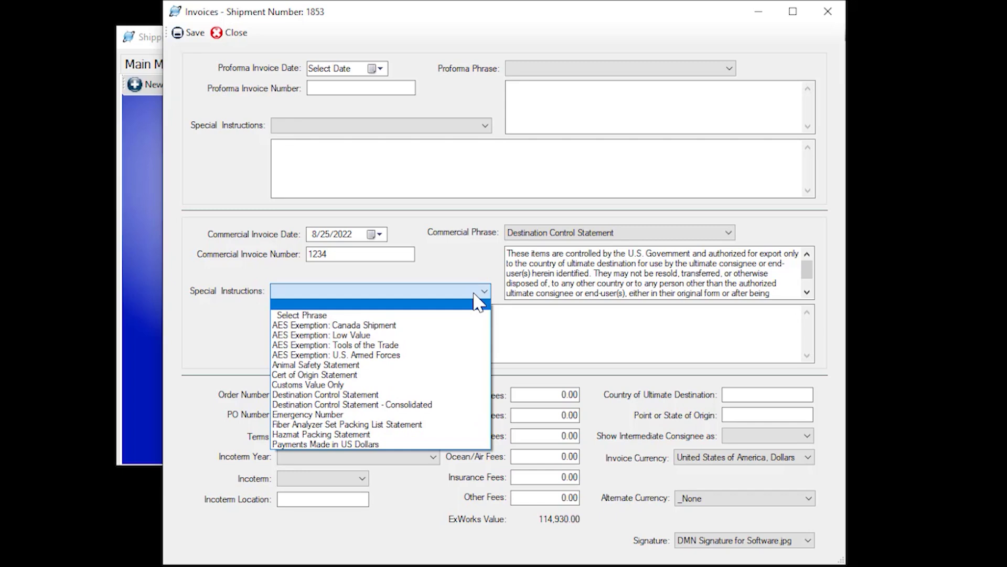
pyautogui.click(349, 386)
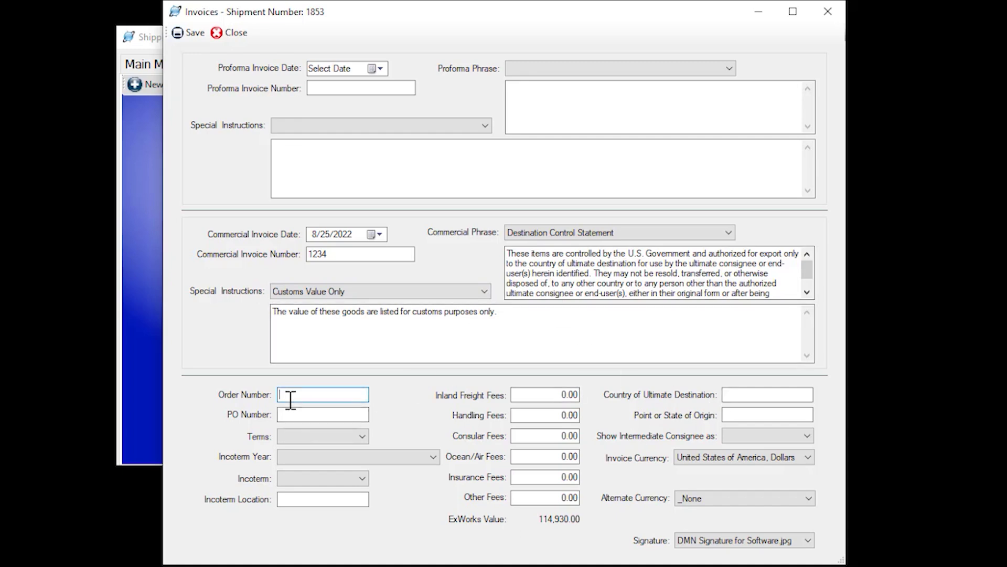
# Enter order and PO number 1234, Net 30 terms, and Incoterms 2020 EXW Minneapolis
pyautogui.write('1234')
pyautogui.click(302, 414)
pyautogui.write('1')
pyautogui.click(346, 439)
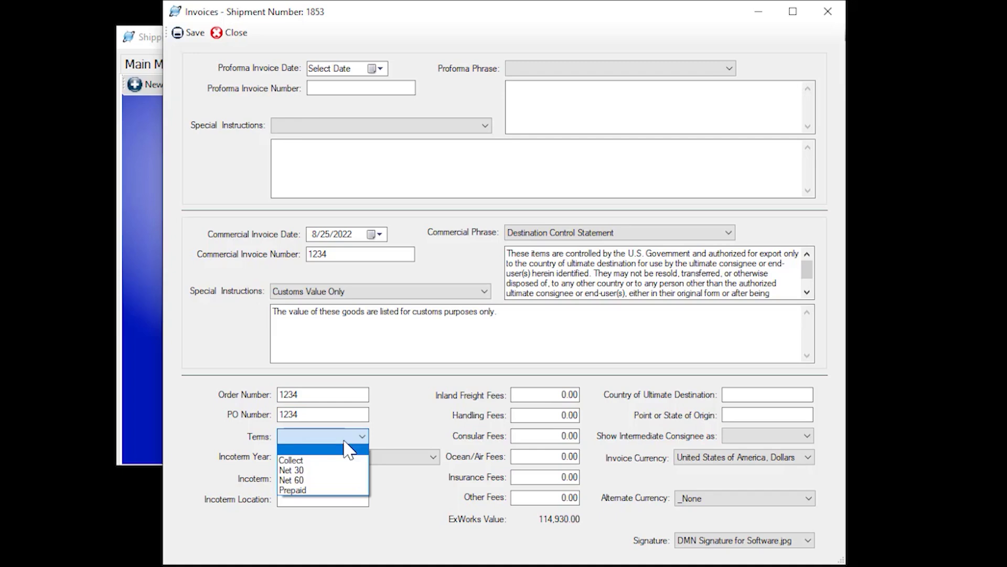
pyautogui.click(359, 470)
pyautogui.click(413, 456)
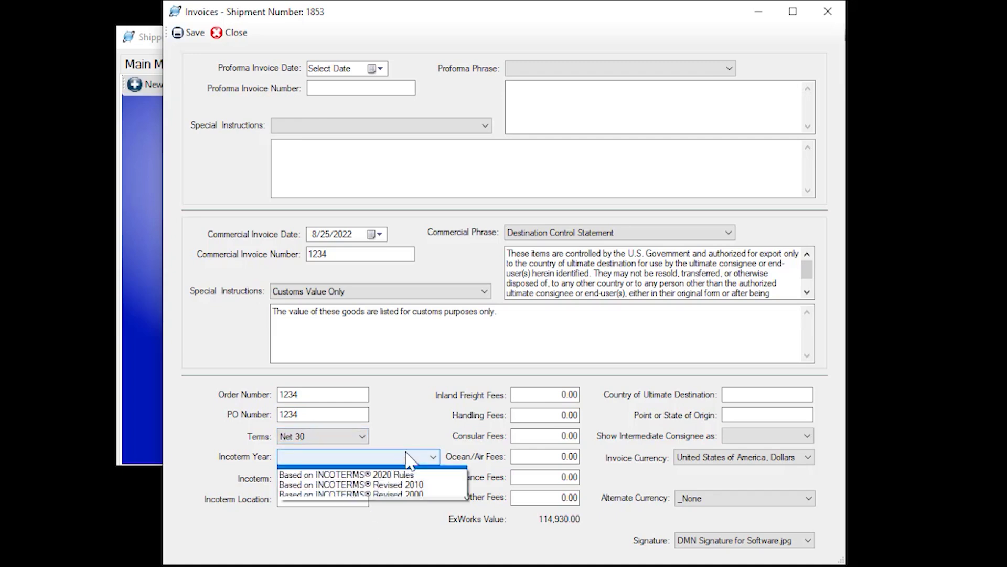
pyautogui.click(400, 481)
pyautogui.click(359, 479)
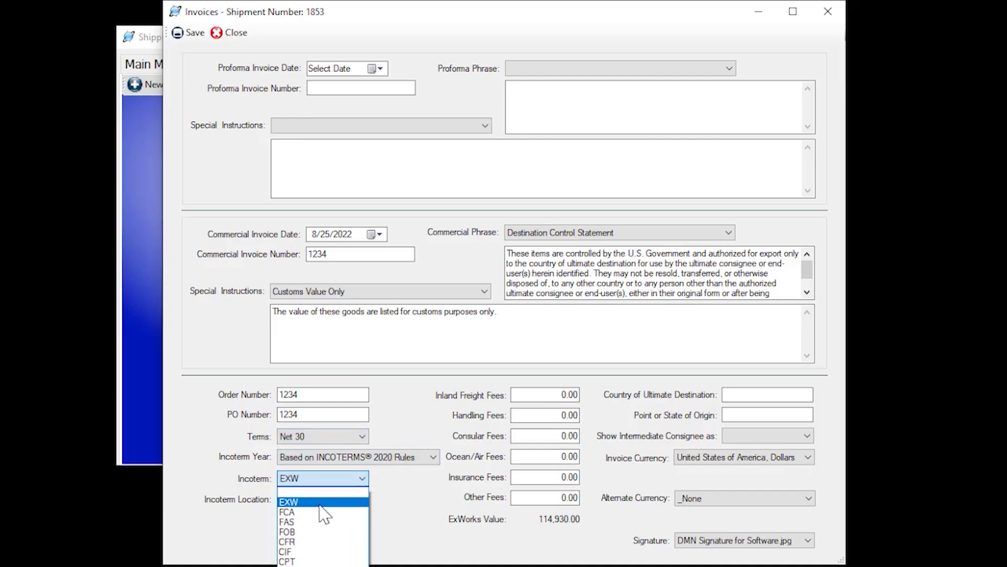
pyautogui.click(347, 498)
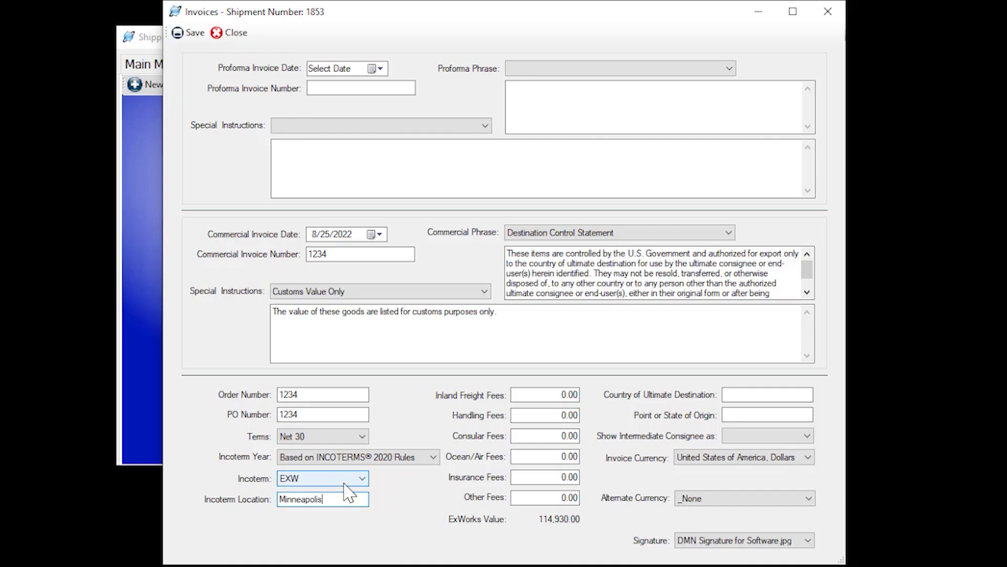
# Set inland freight 500, handling 400 and insurance 100 fees
pyautogui.click(562, 394)
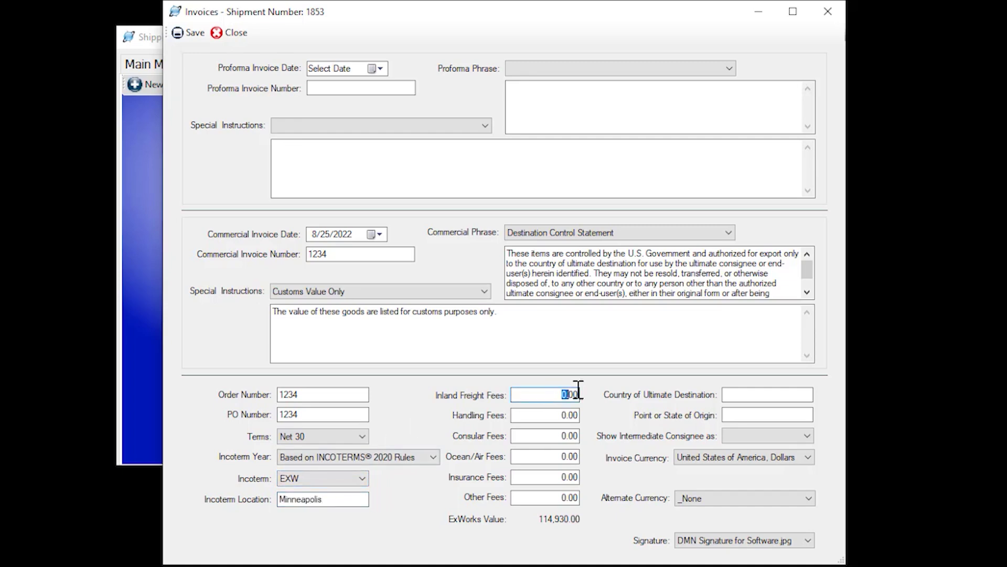
pyautogui.write('500')
pyautogui.press('Tab')
pyautogui.write('4')
pyautogui.press('Tab')
pyautogui.press('Tab')
pyautogui.press('Tab')
pyautogui.write('100')
pyautogui.press('Tab')
pyautogui.press('Tab')
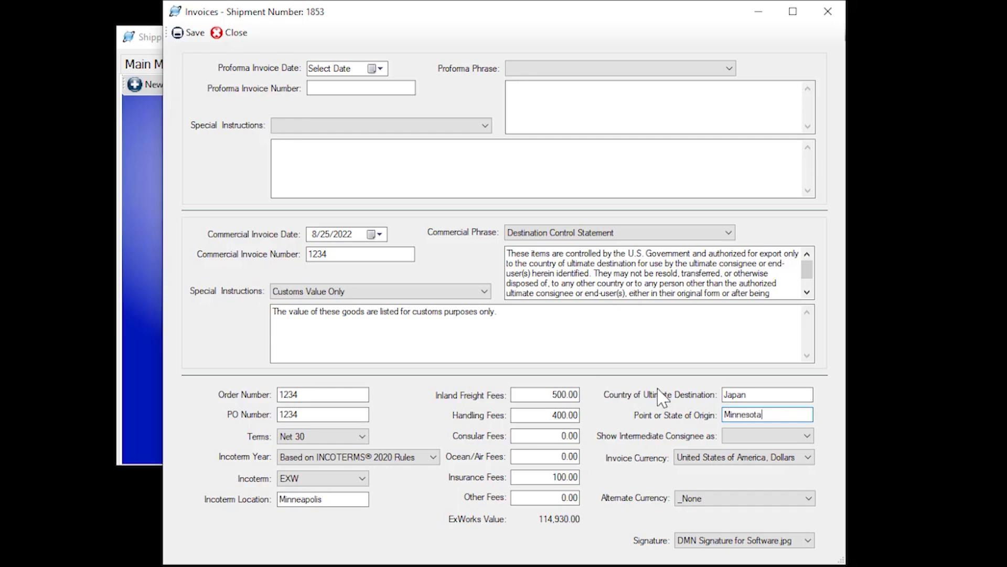
# Keep US dollars as invoice currency, set alternate currency to Canada, Dollars, leaving the signature unchanged
pyautogui.click(808, 458)
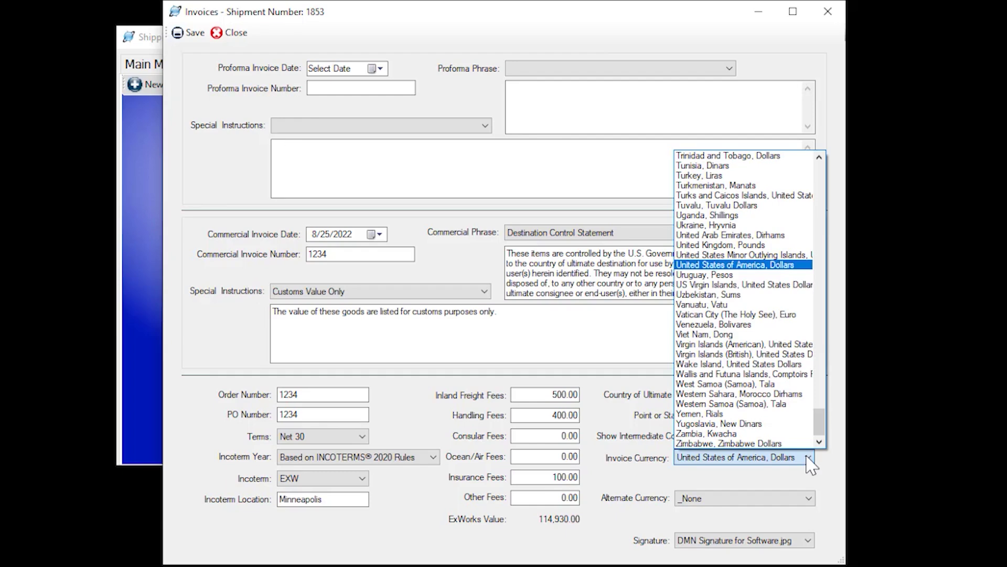
pyautogui.click(822, 467)
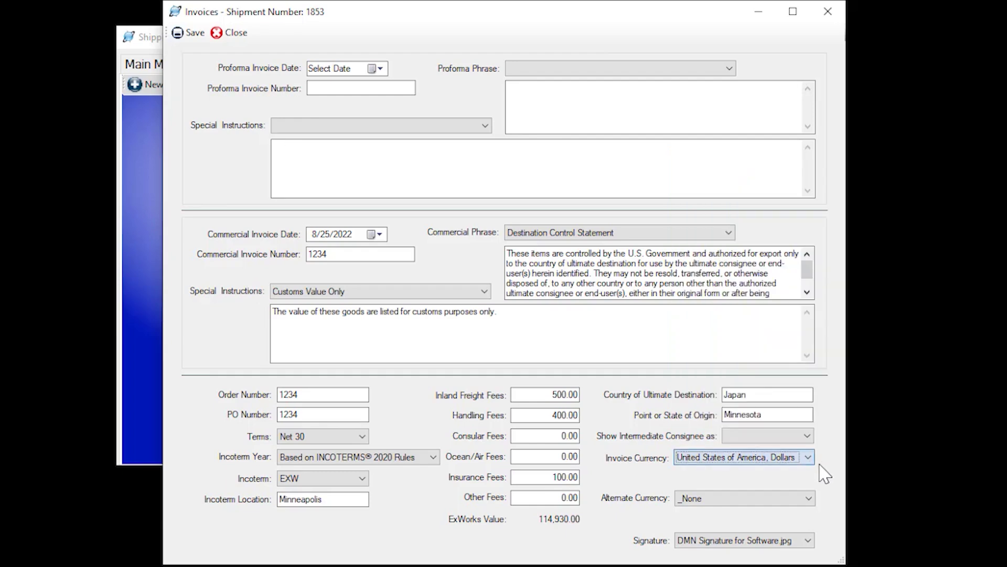
pyautogui.click(795, 501)
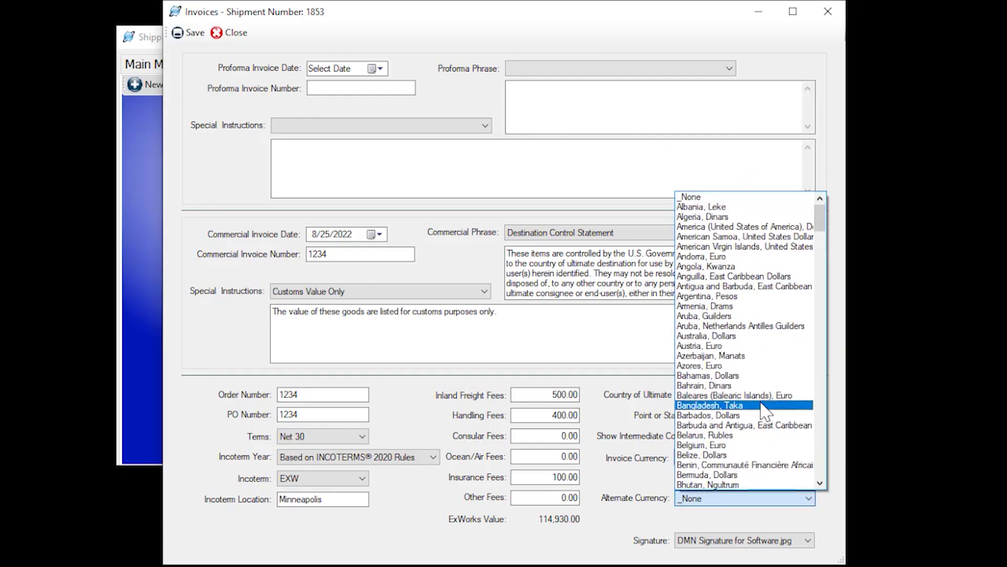
pyautogui.scroll(-2, 766, 412)
pyautogui.scroll(-6, 766, 412)
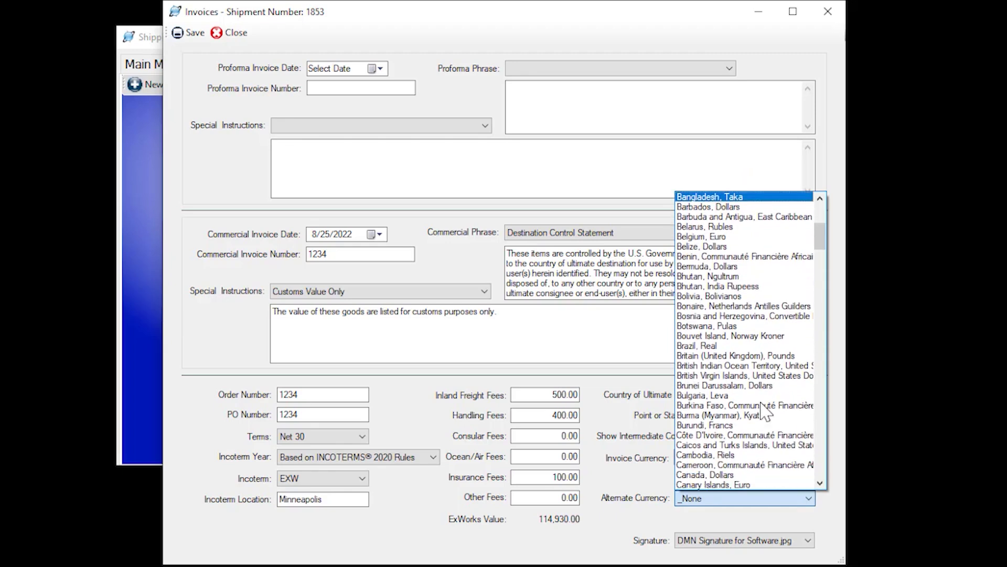
pyautogui.click(748, 474)
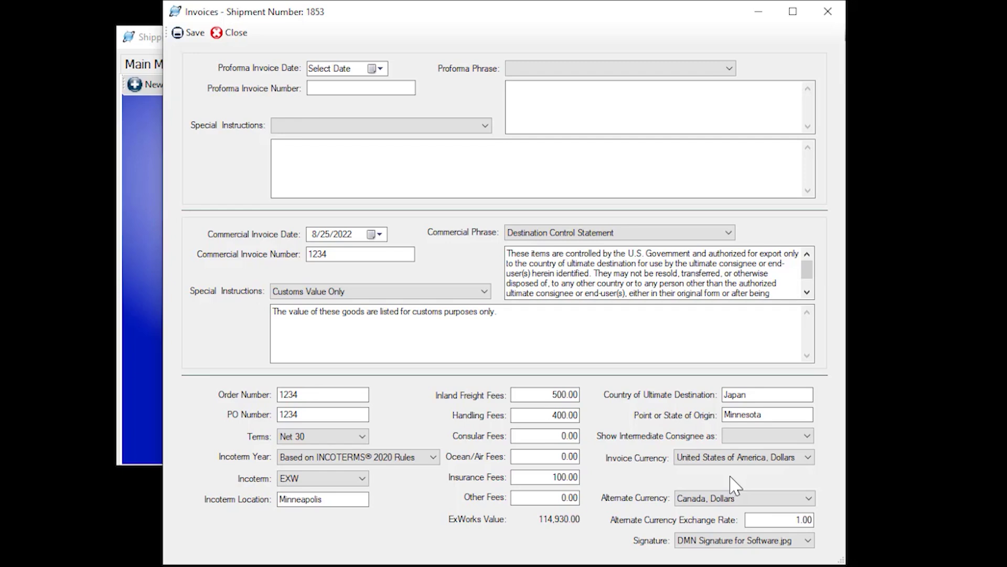
pyautogui.click(762, 519)
pyautogui.click(810, 541)
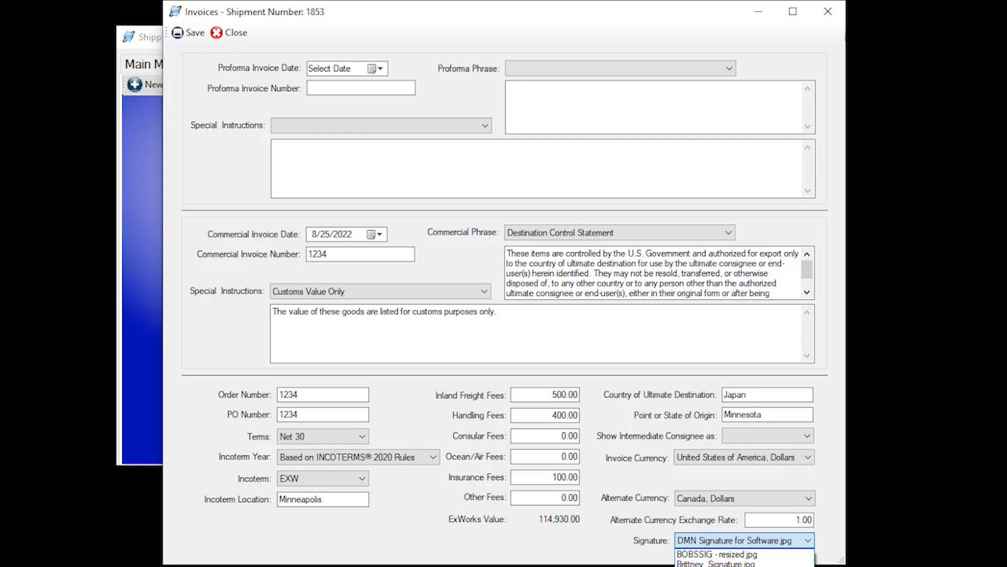
pyautogui.click(745, 564)
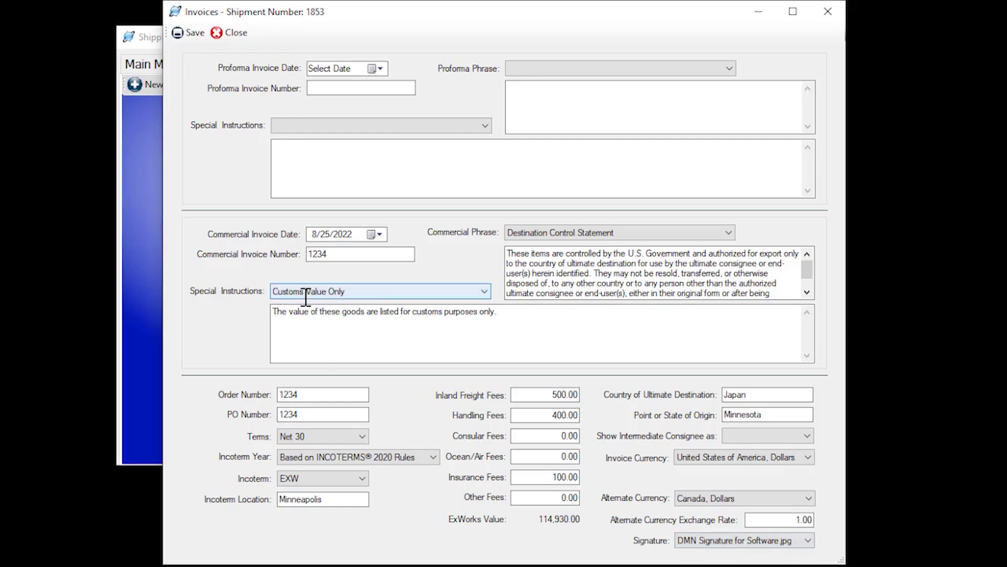
# Save and close the invoice, then select Commercial Invoice in Preview/Print/Email
pyautogui.click(195, 35)
pyautogui.click(234, 37)
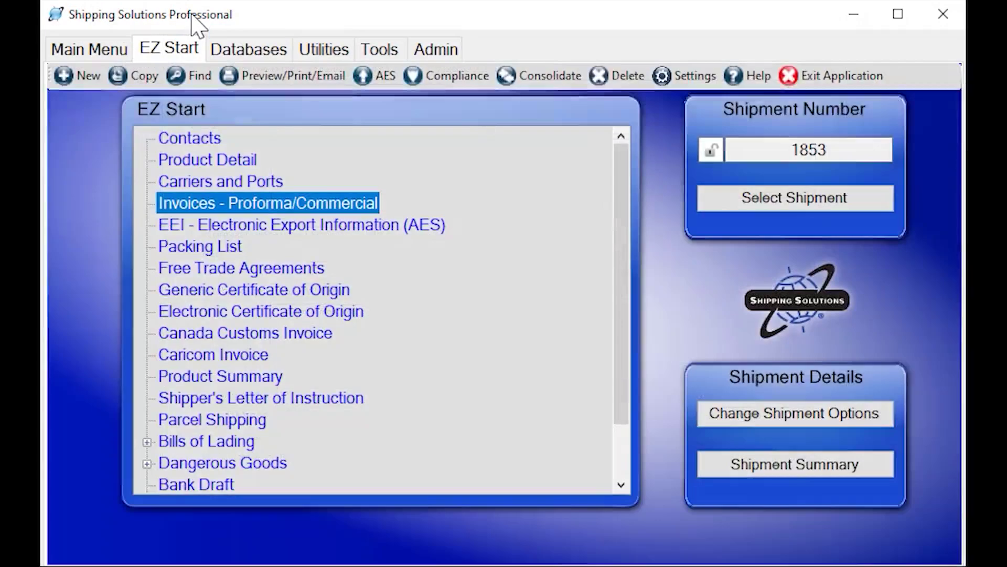
pyautogui.click(296, 84)
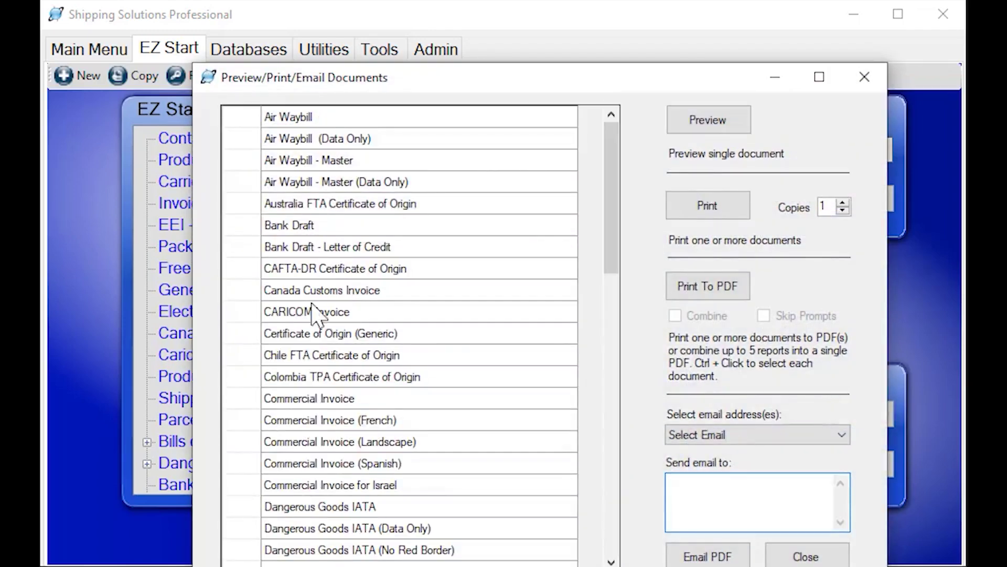
pyautogui.click(314, 401)
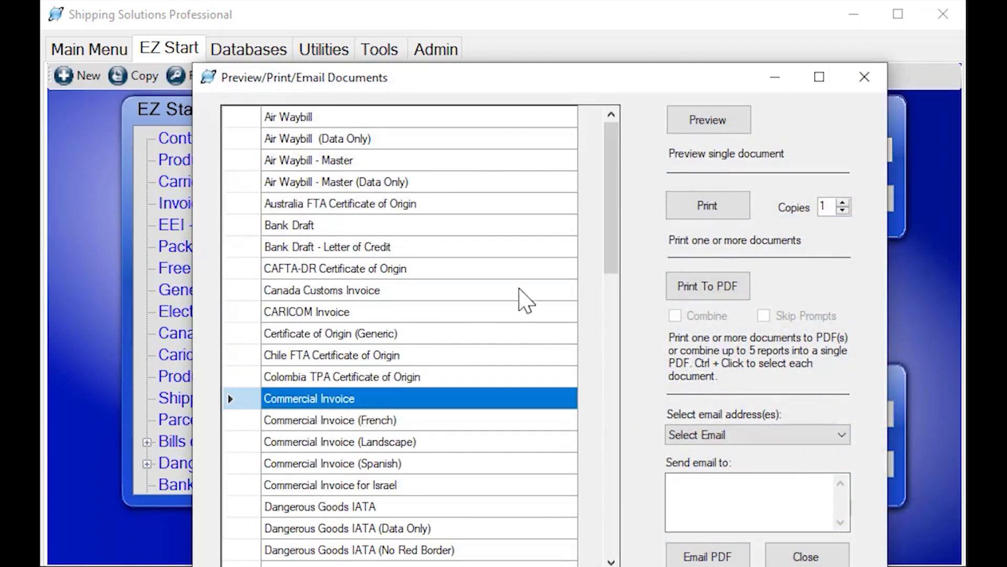
# Preview the commercial invoice and scroll through its header, line items, totals and signature
pyautogui.click(707, 121)
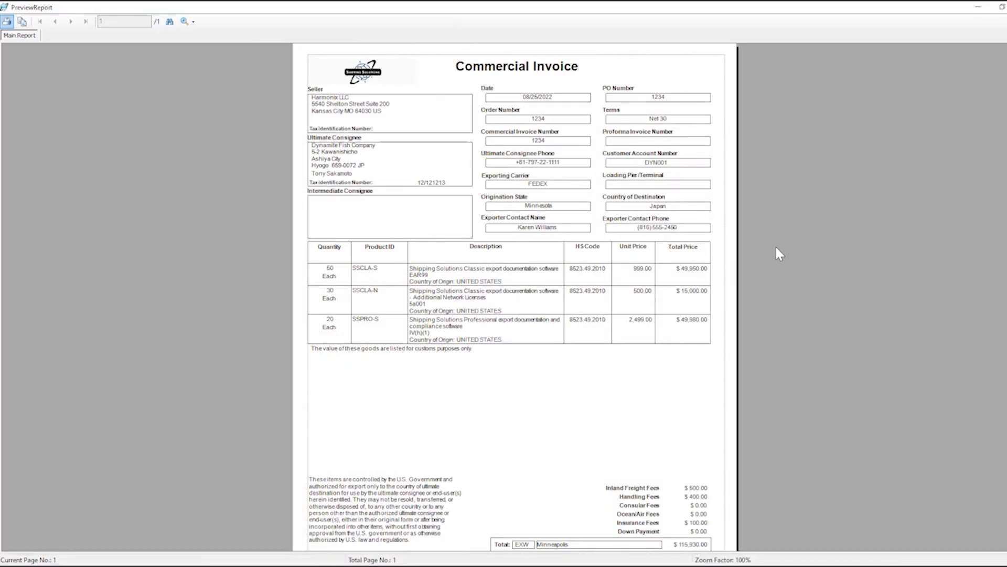
pyautogui.scroll(-3, 776, 247)
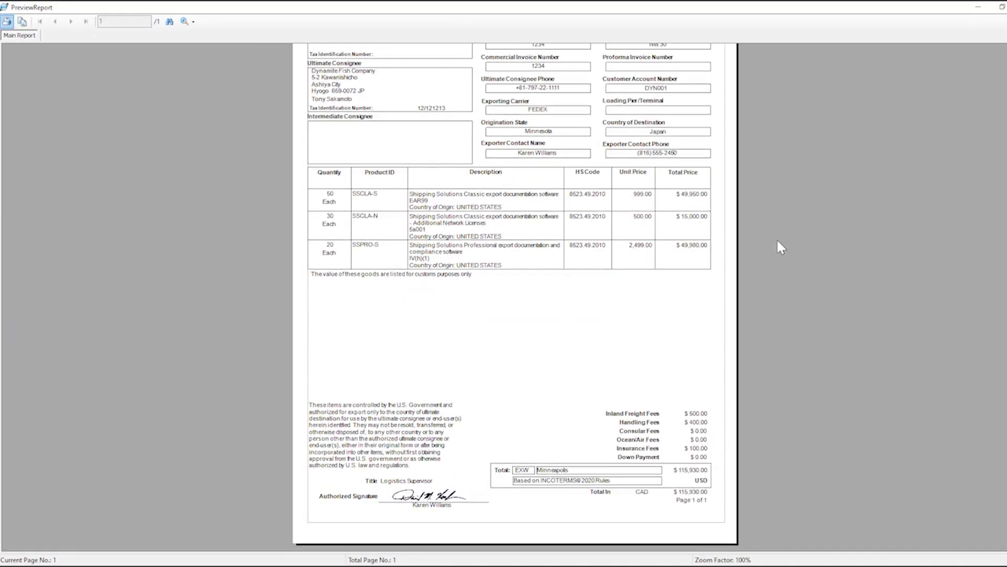
pyautogui.scroll(3, 779, 246)
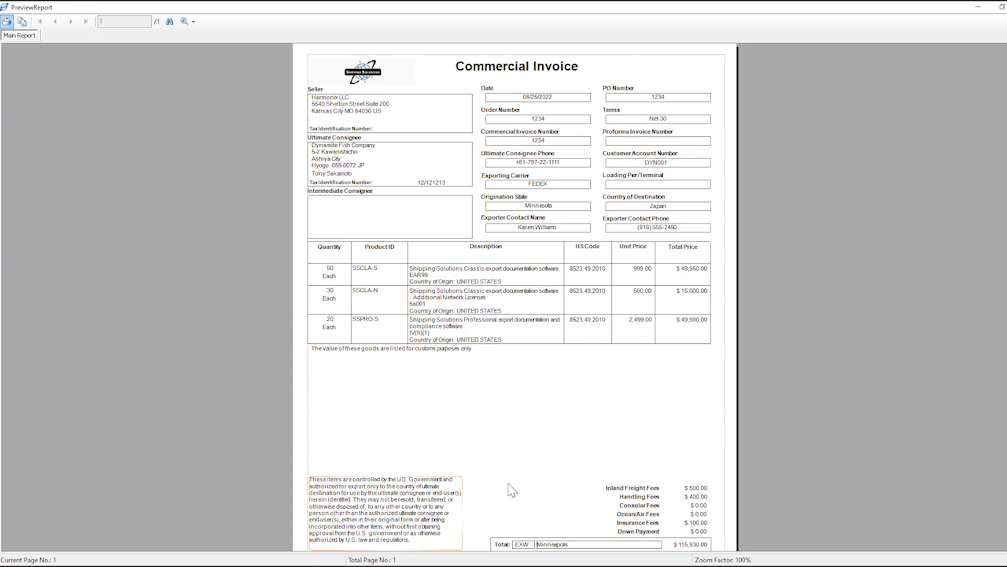
pyautogui.scroll(-2, 698, 525)
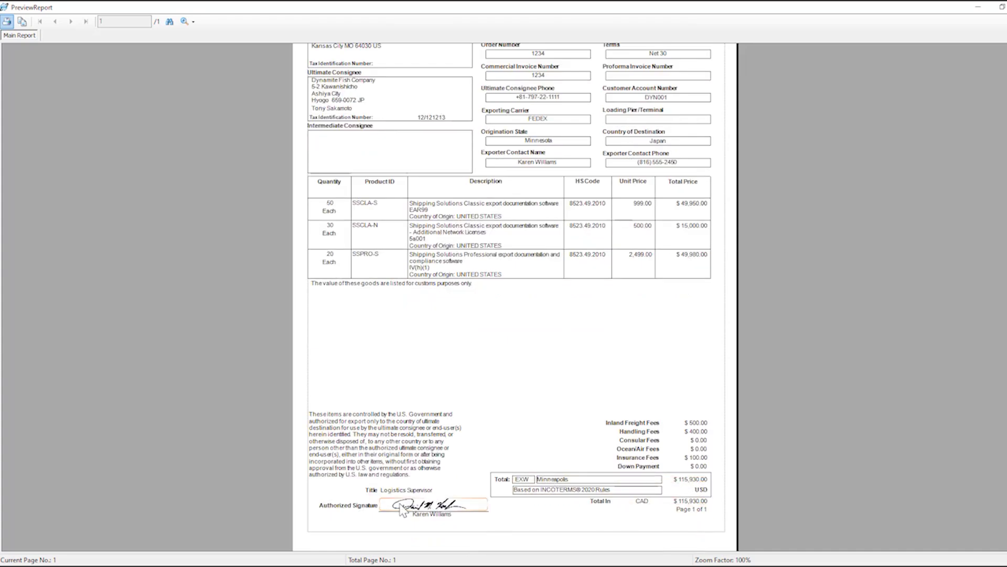
pyautogui.scroll(2, 420, 478)
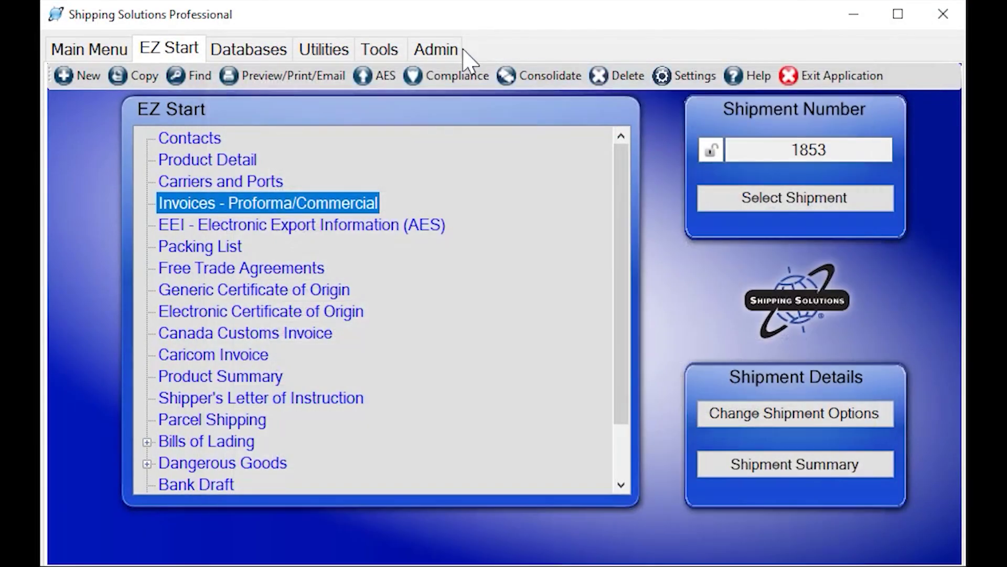
# Open Admin's Signatures & Logos and step through the six stored logos
pyautogui.click(454, 50)
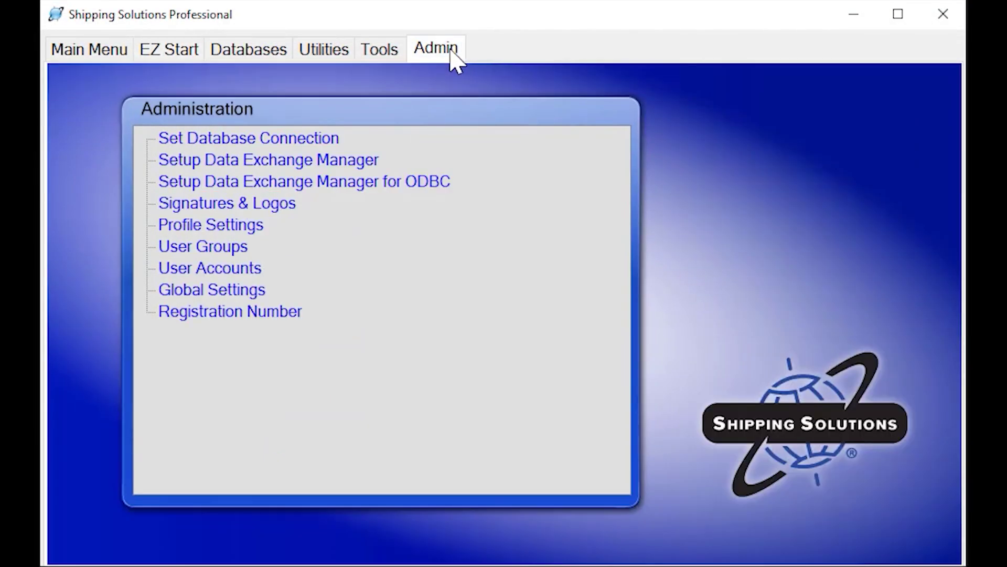
pyautogui.click(248, 209)
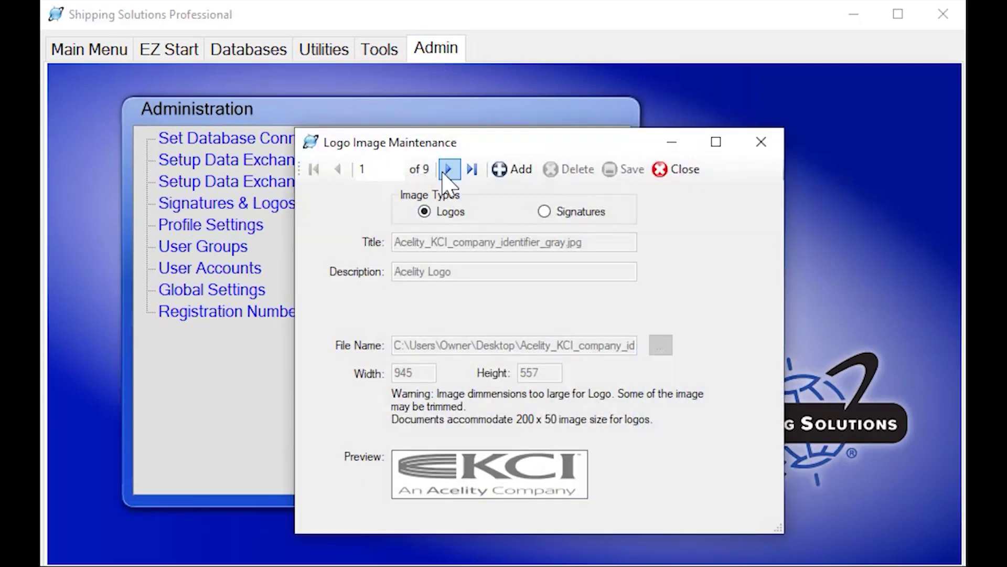
pyautogui.click(448, 168)
pyautogui.click(448, 169)
pyautogui.click(448, 169)
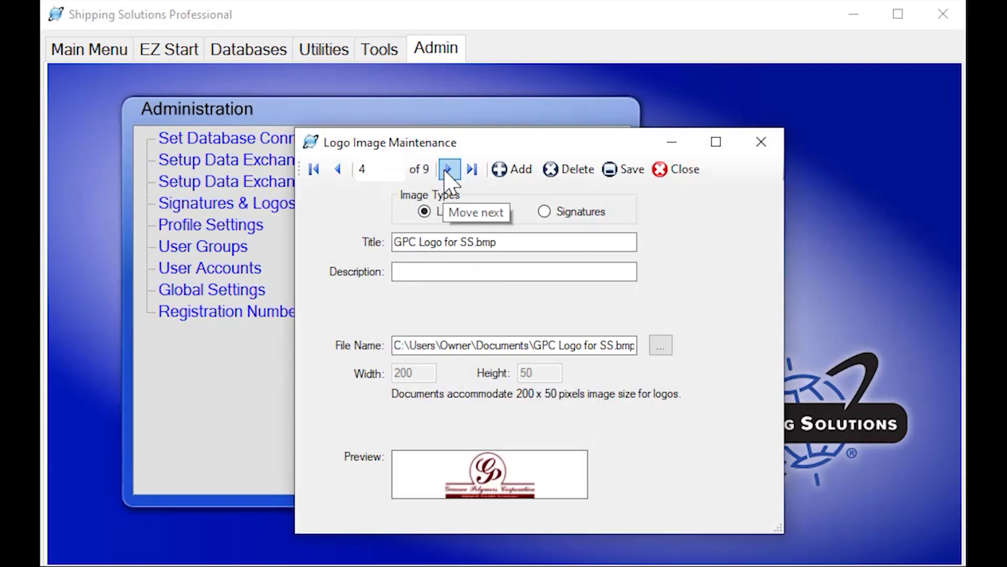
pyautogui.click(448, 169)
pyautogui.click(448, 169)
pyautogui.click(448, 169)
# Step through the stored signature images, then close the window and switch to Tools
pyautogui.click(543, 211)
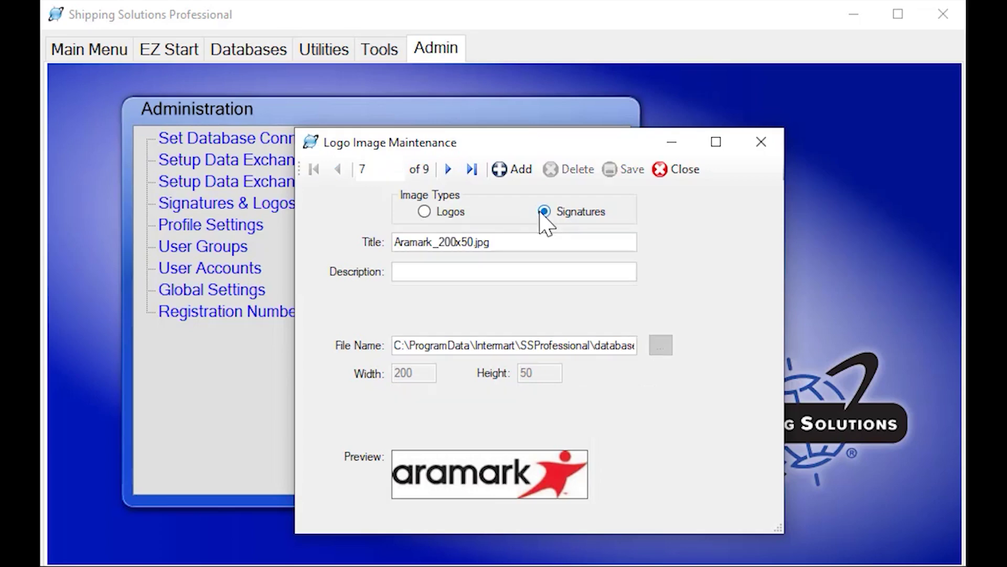
pyautogui.click(448, 169)
pyautogui.click(448, 169)
pyautogui.click(448, 169)
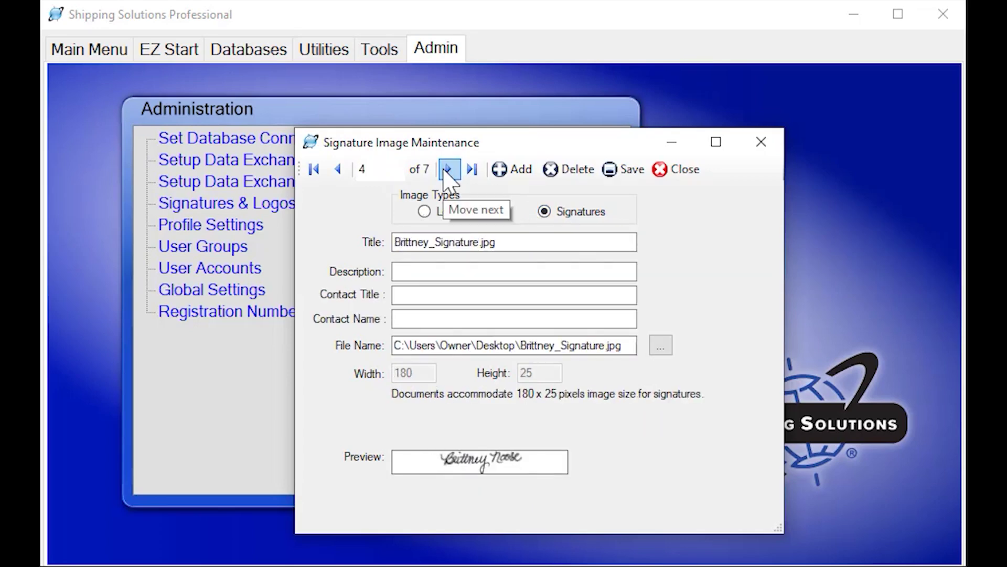
pyautogui.click(448, 169)
pyautogui.click(448, 169)
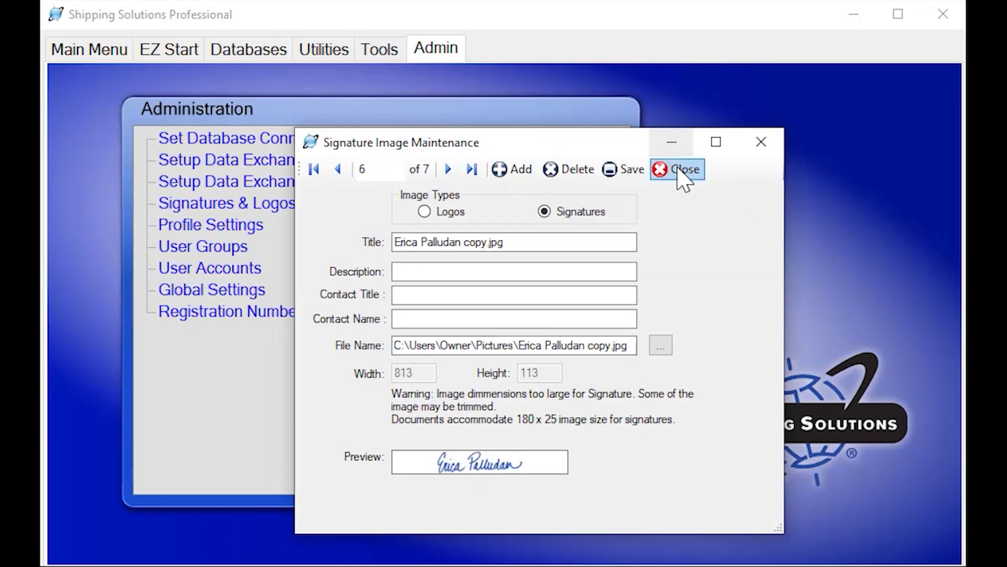
pyautogui.click(676, 171)
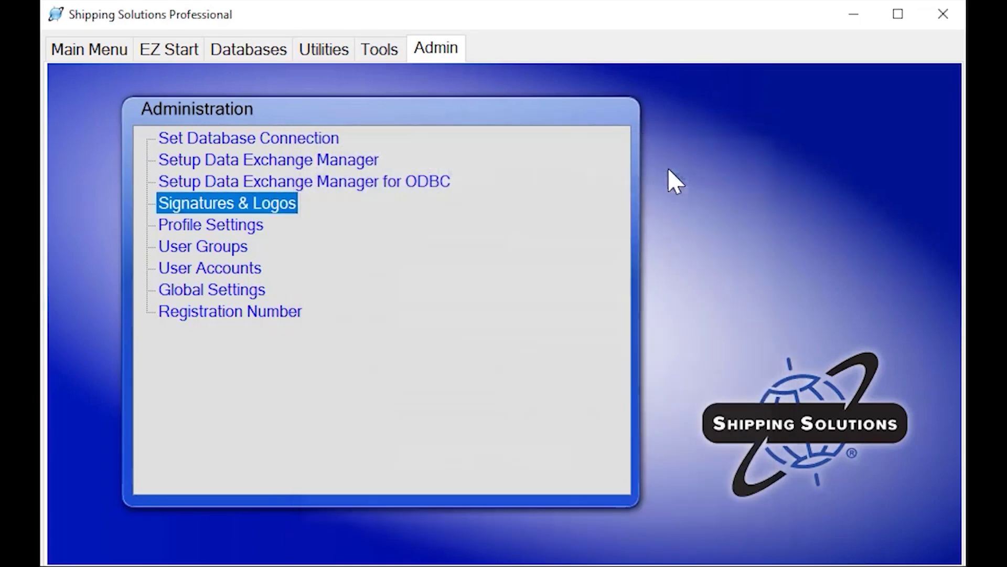
pyautogui.click(392, 62)
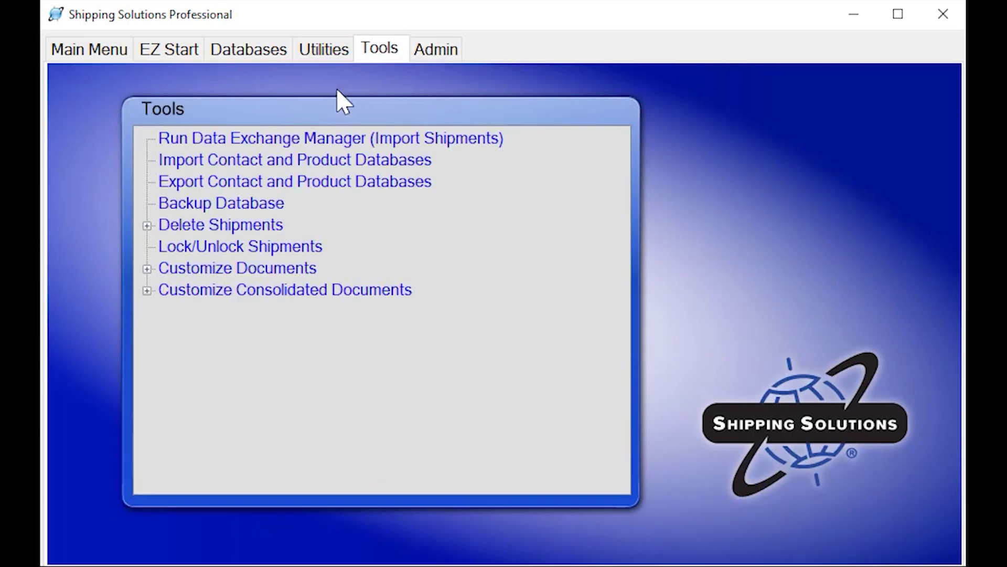
# Check the Commercial Invoice's Date Format, Schedule B digits (10) and Field Labels, cancelling without changes
pyautogui.click(147, 270)
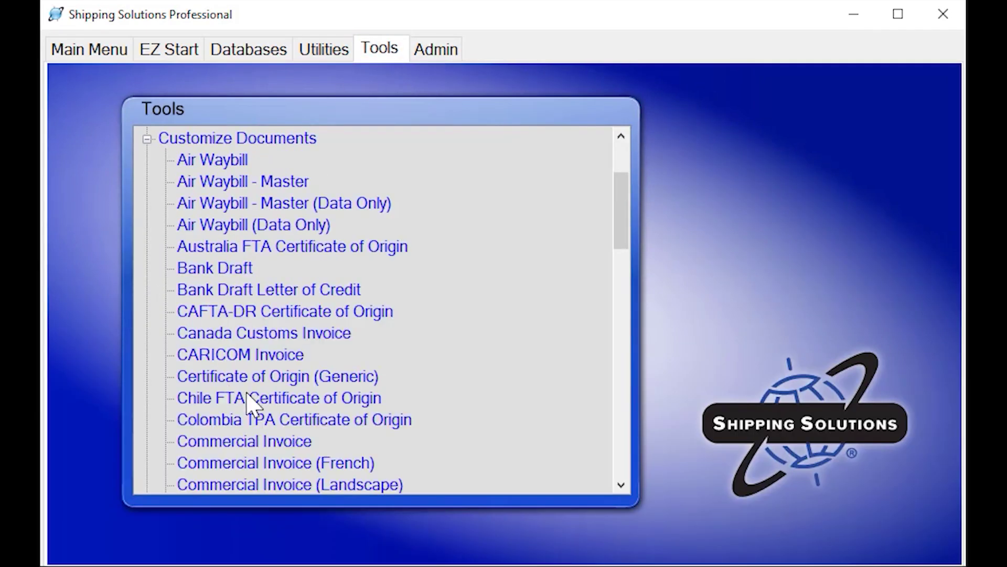
pyautogui.click(258, 443)
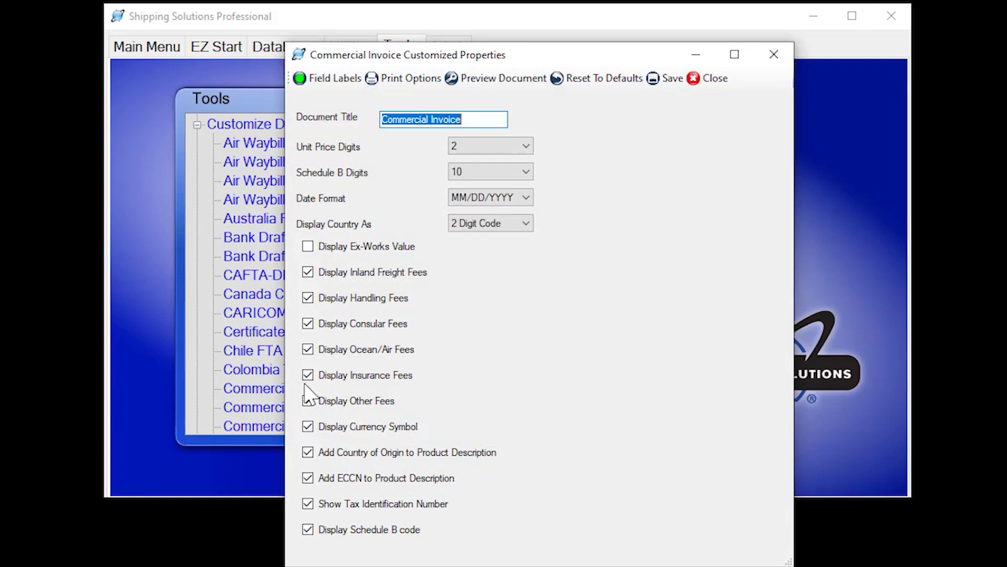
pyautogui.click(526, 198)
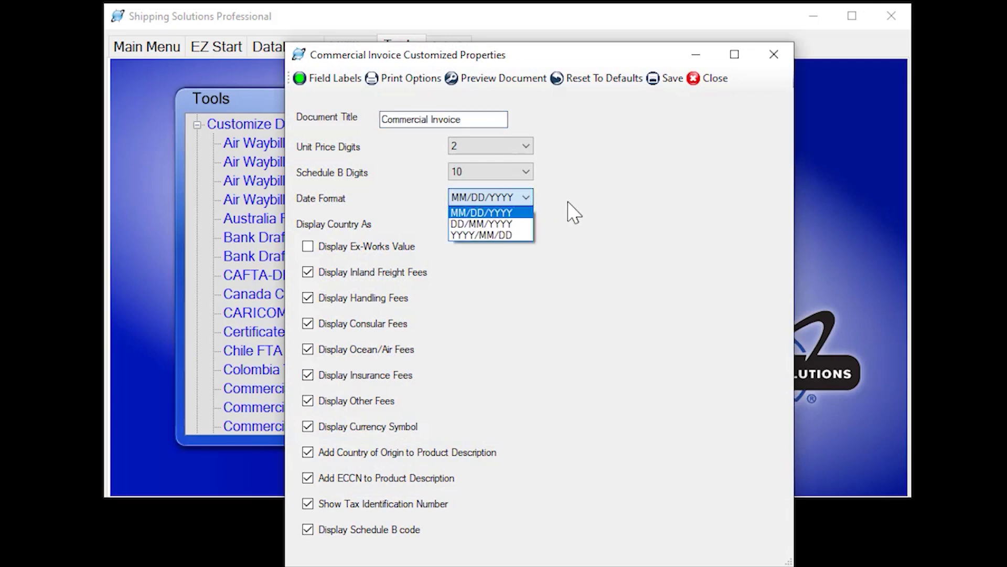
pyautogui.click(574, 212)
pyautogui.click(529, 173)
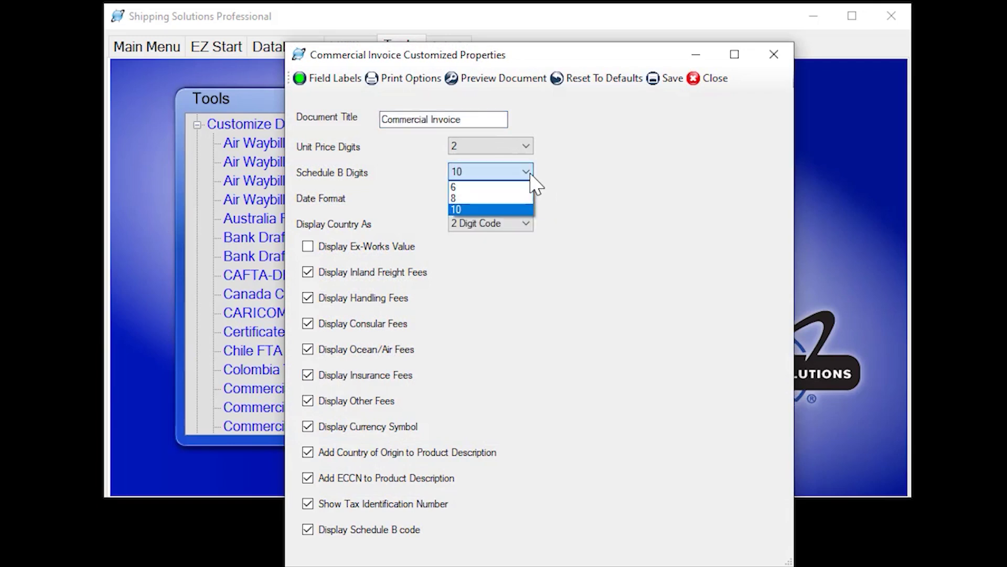
pyautogui.click(583, 179)
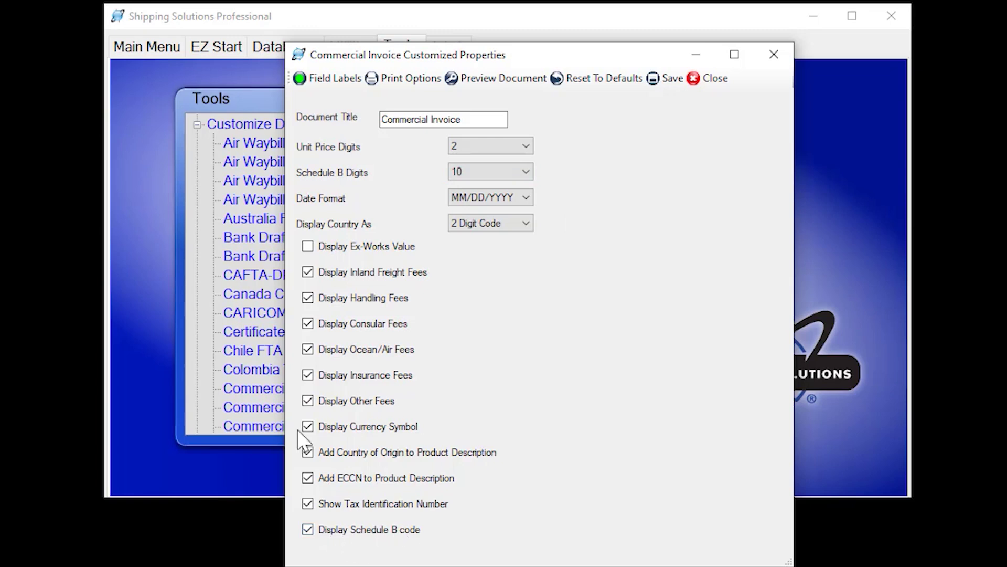
pyautogui.click(306, 79)
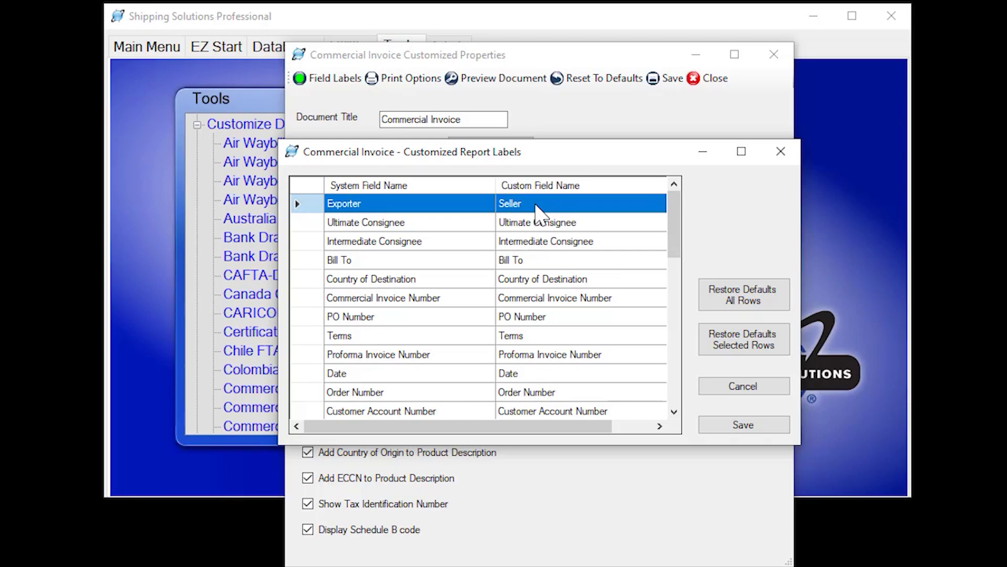
pyautogui.click(743, 385)
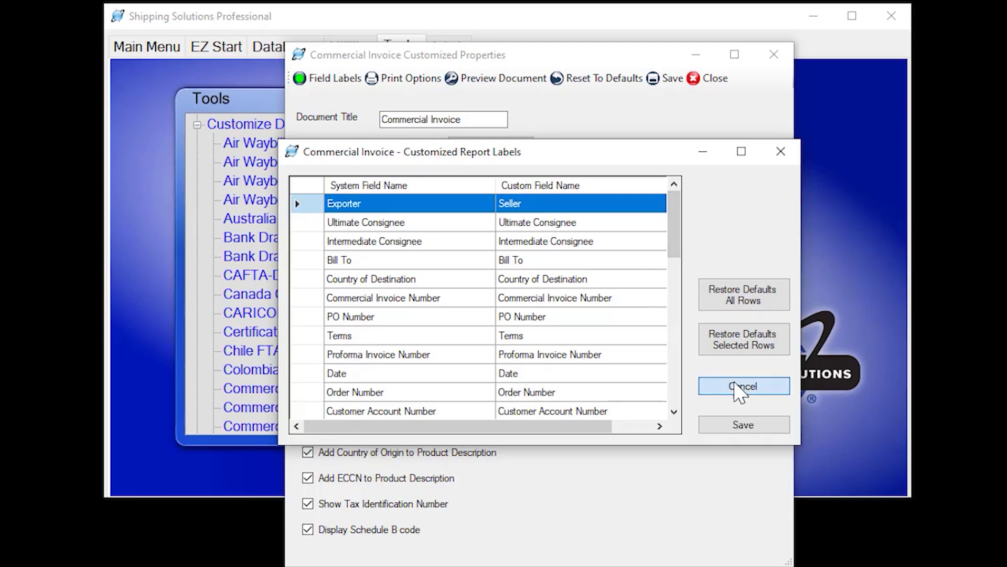
pyautogui.click(715, 78)
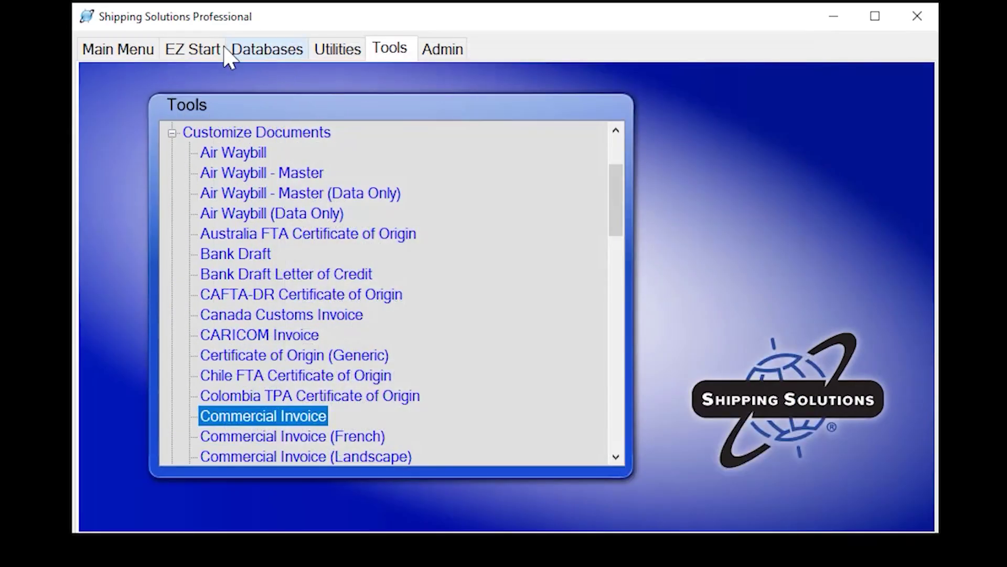
# From EZ Start, open Preview/Print/Email, check email recipients, and scroll documents down to USMCA - Mexico
pyautogui.click(229, 46)
pyautogui.click(291, 72)
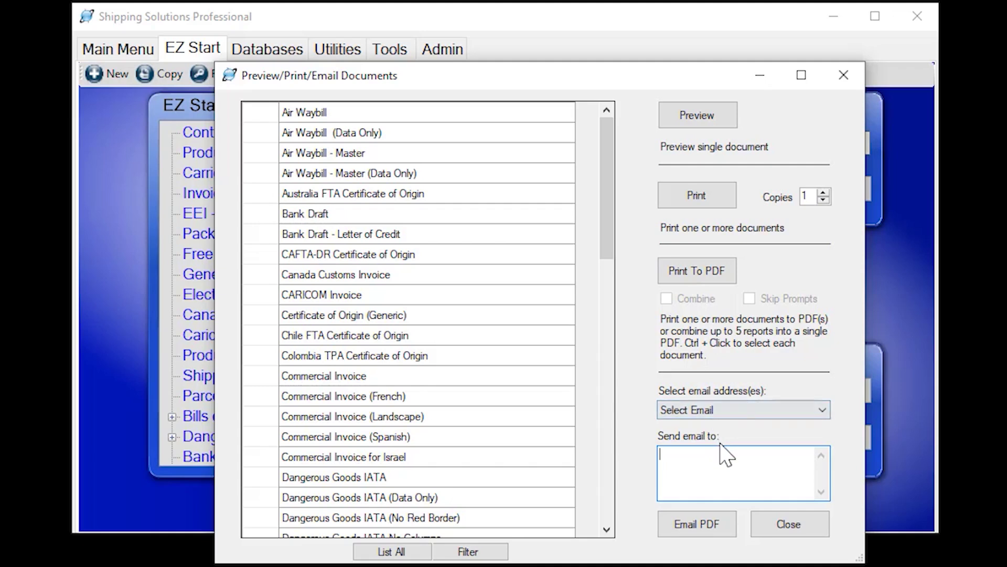
pyautogui.click(821, 415)
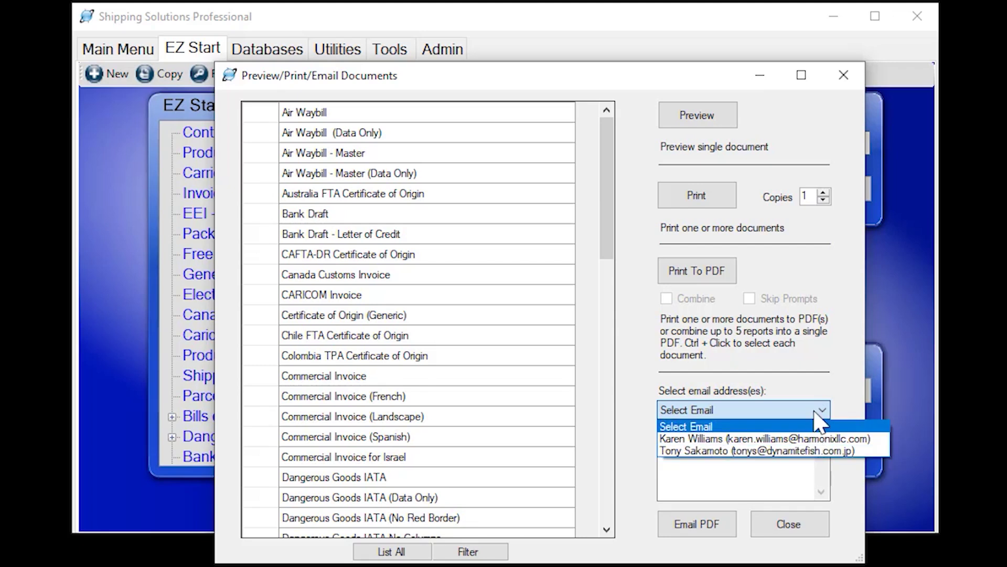
pyautogui.click(817, 390)
pyautogui.click(671, 463)
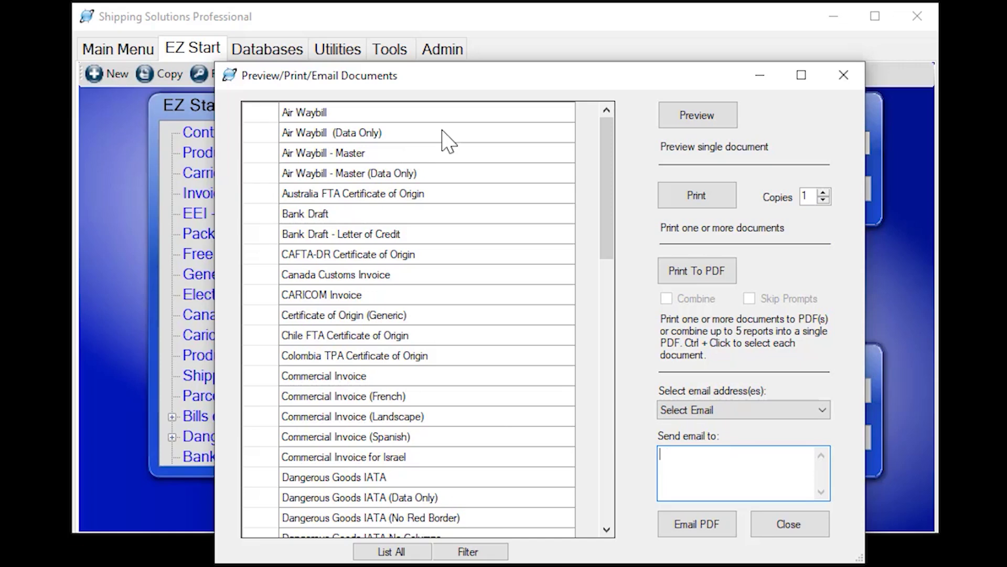
pyautogui.scroll(-5, 446, 152)
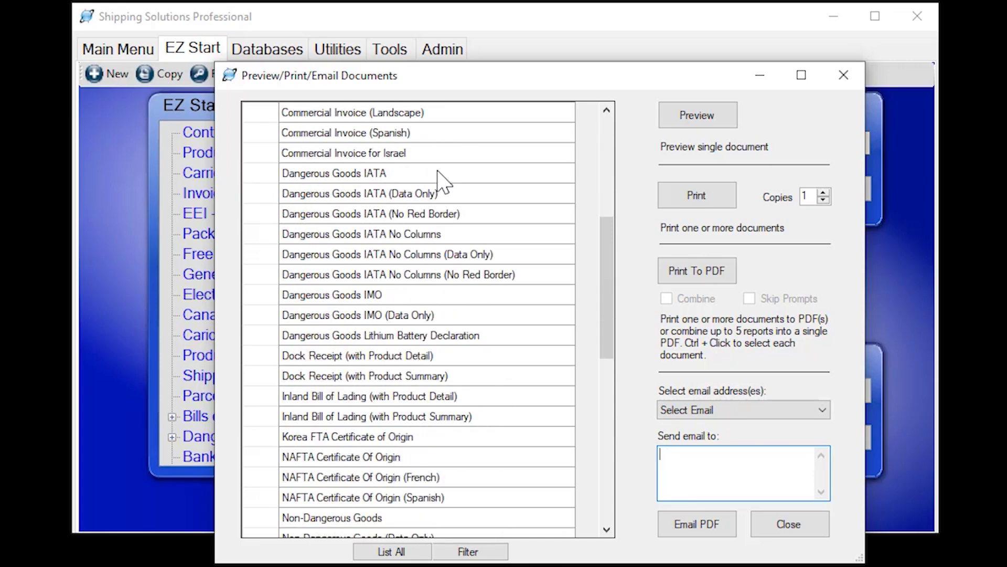
pyautogui.scroll(-3, 444, 275)
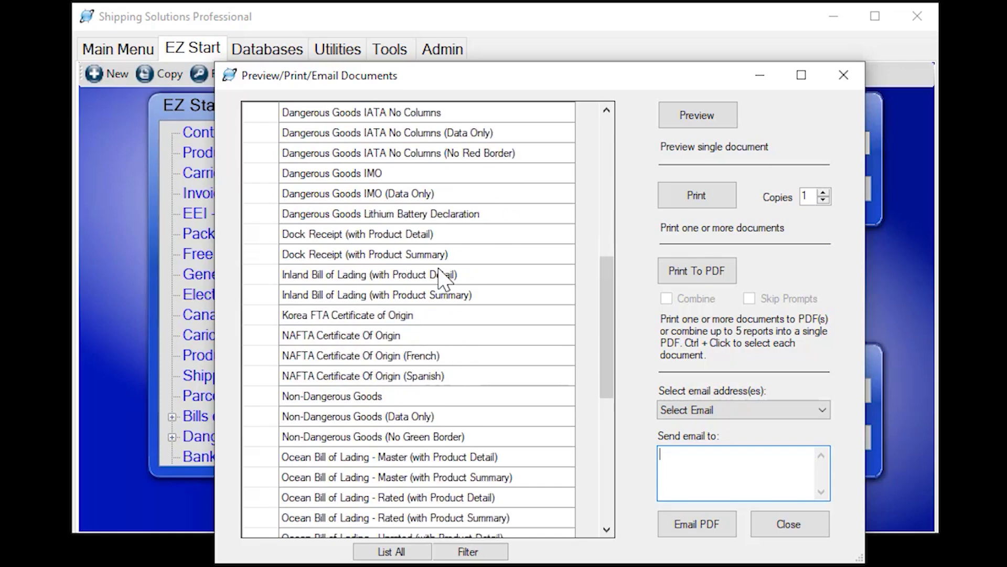
pyautogui.scroll(-1, 444, 278)
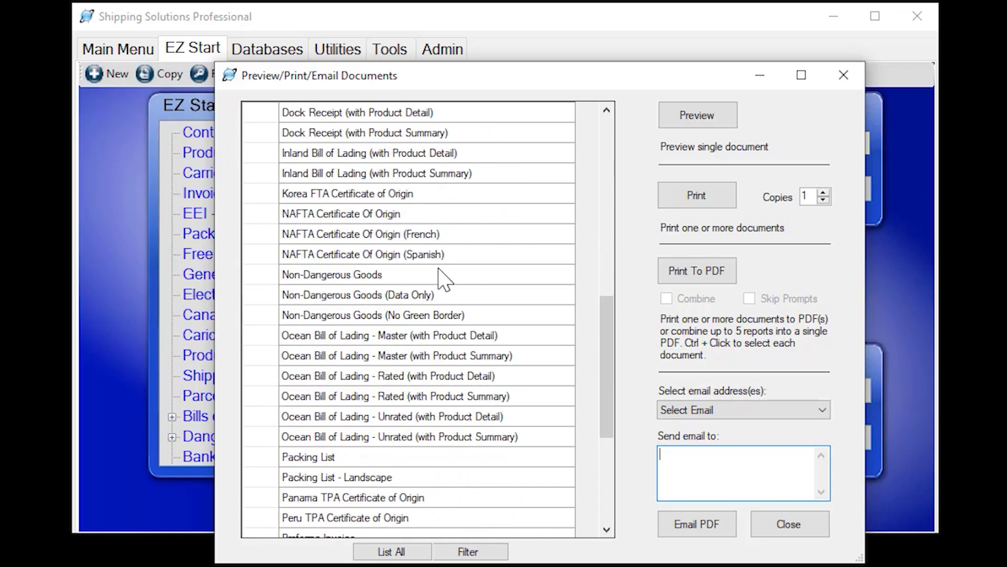
pyautogui.scroll(-3, 443, 278)
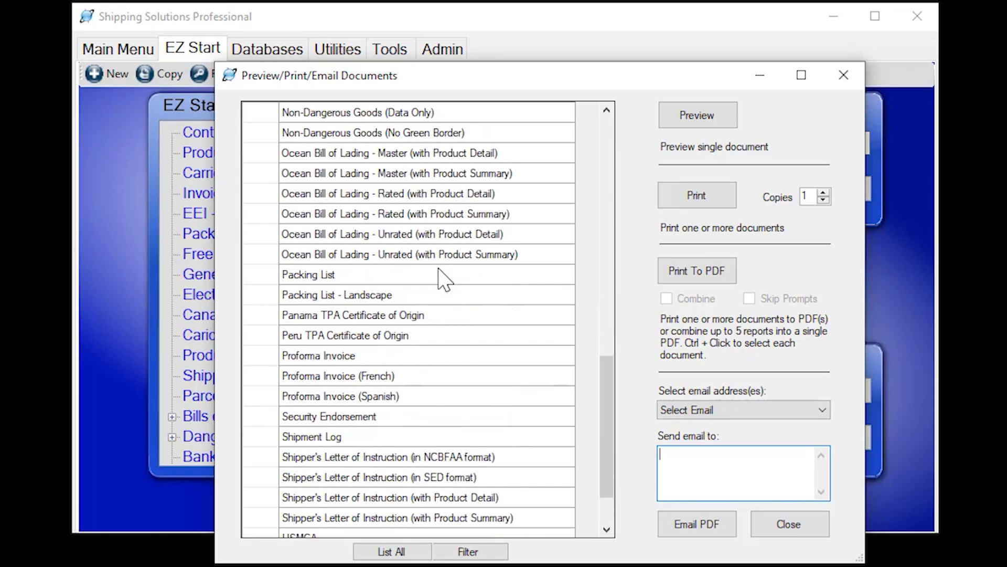
pyautogui.scroll(-2, 444, 279)
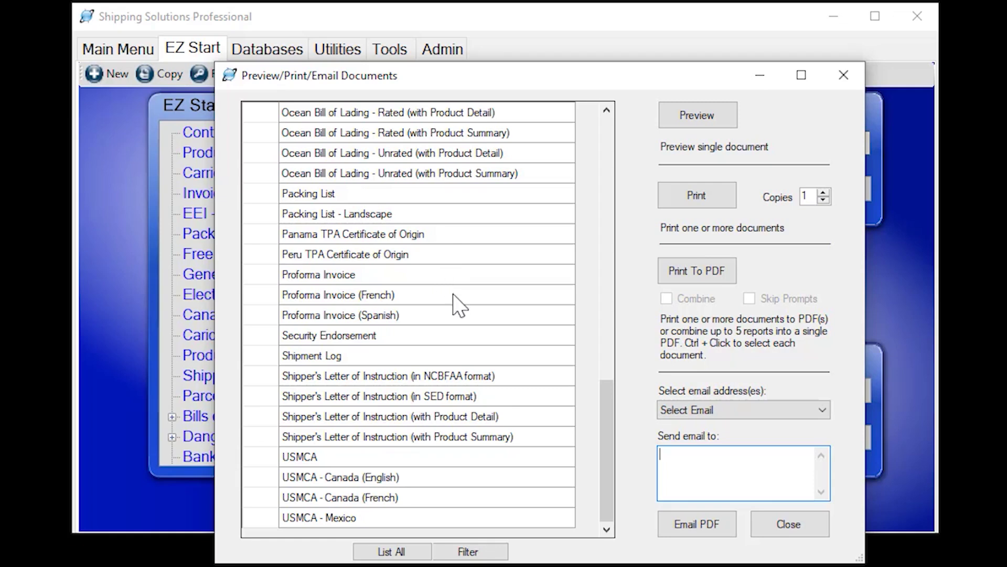
# Filter the list to Certificate of Origin (Generic), Commercial Invoice, Packing List and USMCA
pyautogui.click(499, 550)
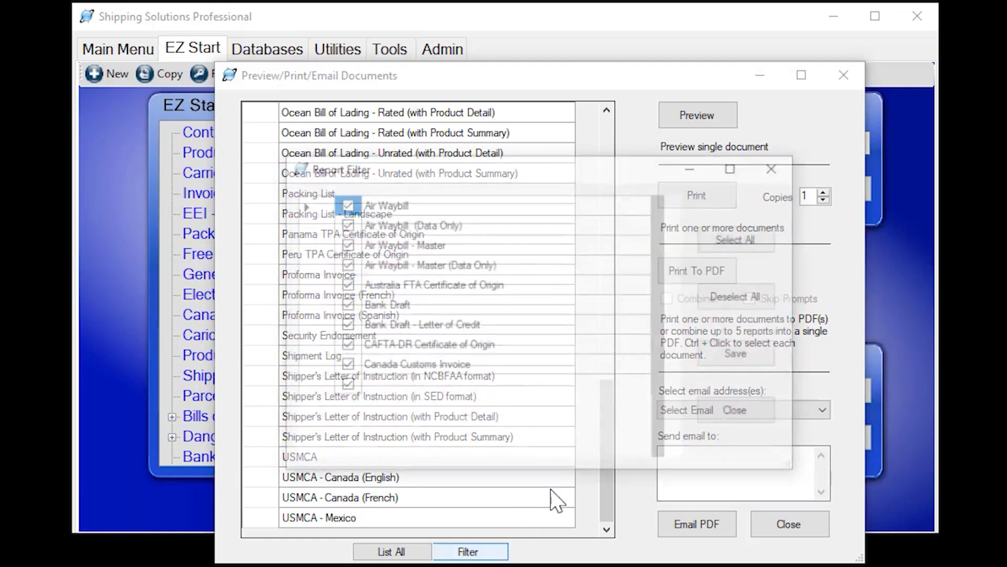
pyautogui.click(734, 307)
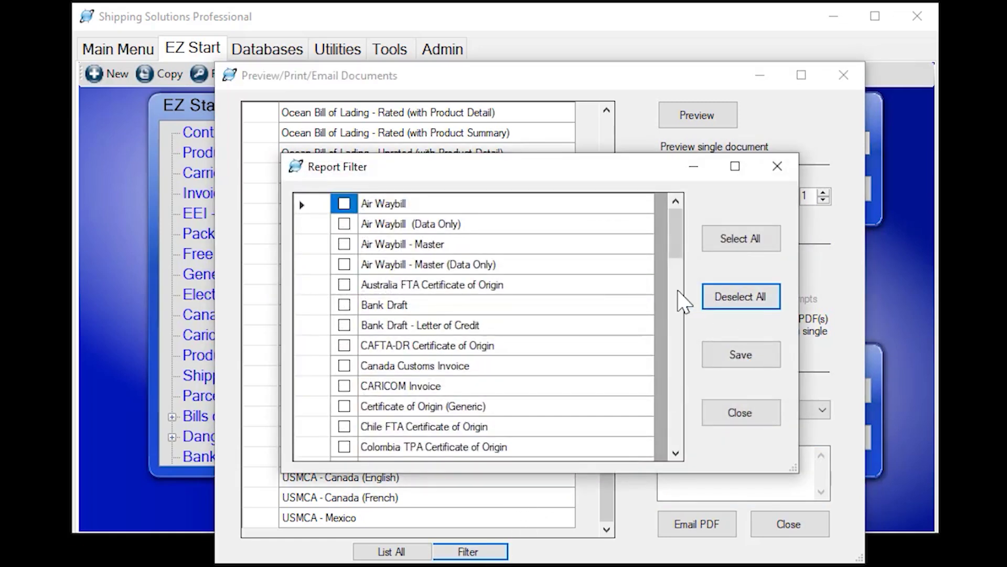
pyautogui.click(345, 406)
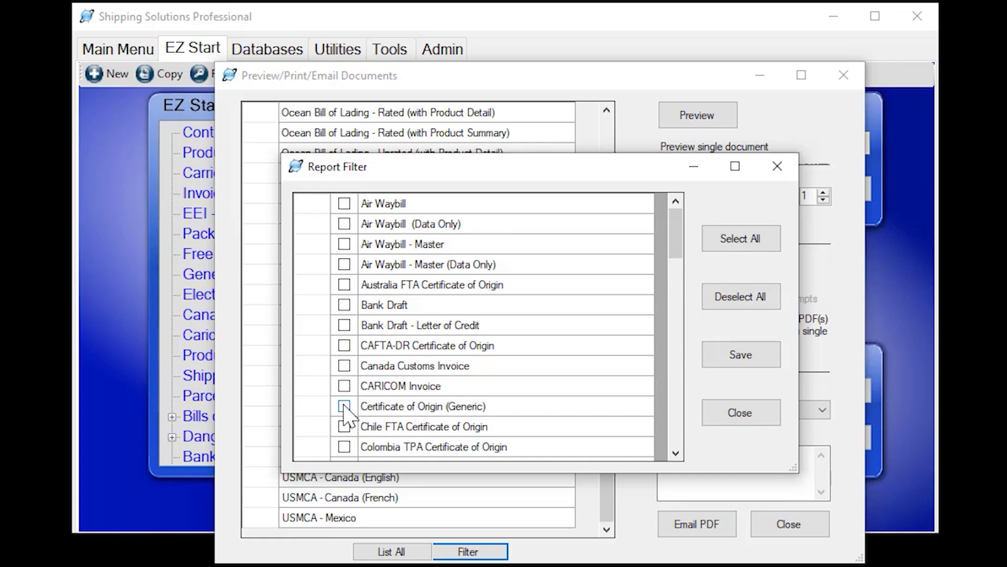
pyautogui.scroll(-1, 346, 415)
pyautogui.click(344, 406)
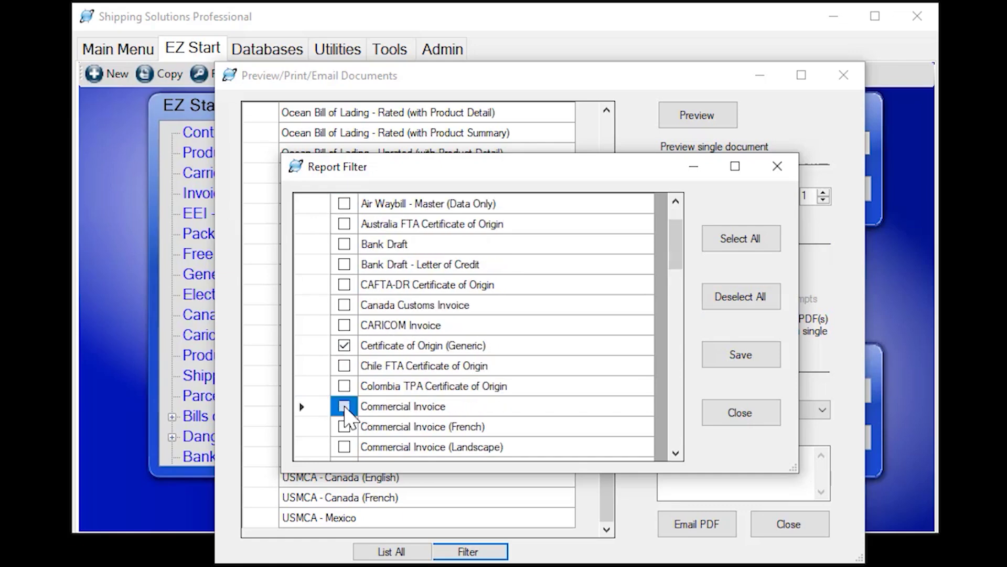
pyautogui.scroll(-1, 362, 409)
pyautogui.scroll(-10, 373, 402)
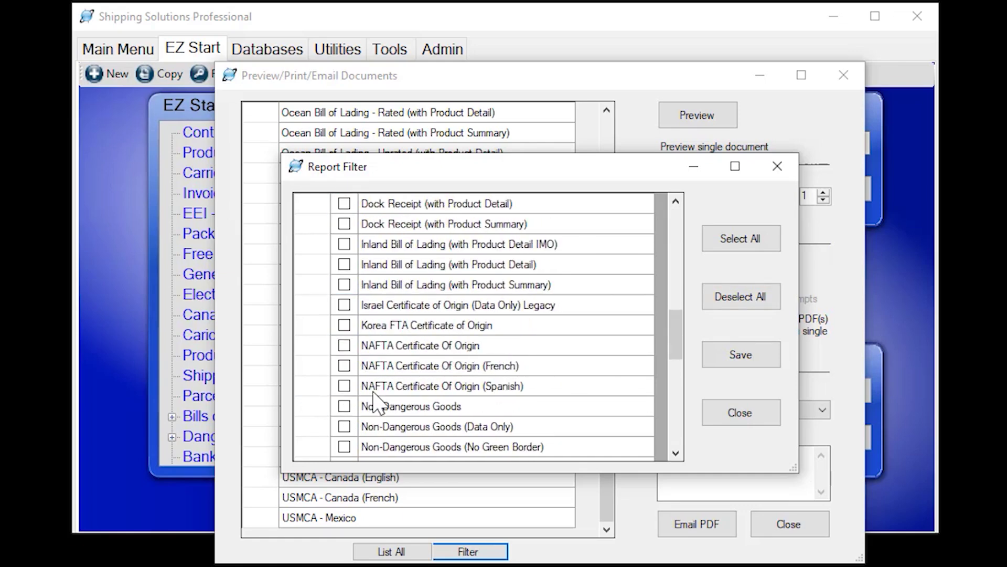
pyautogui.scroll(-3, 373, 402)
pyautogui.click(344, 284)
pyautogui.scroll(-3, 346, 309)
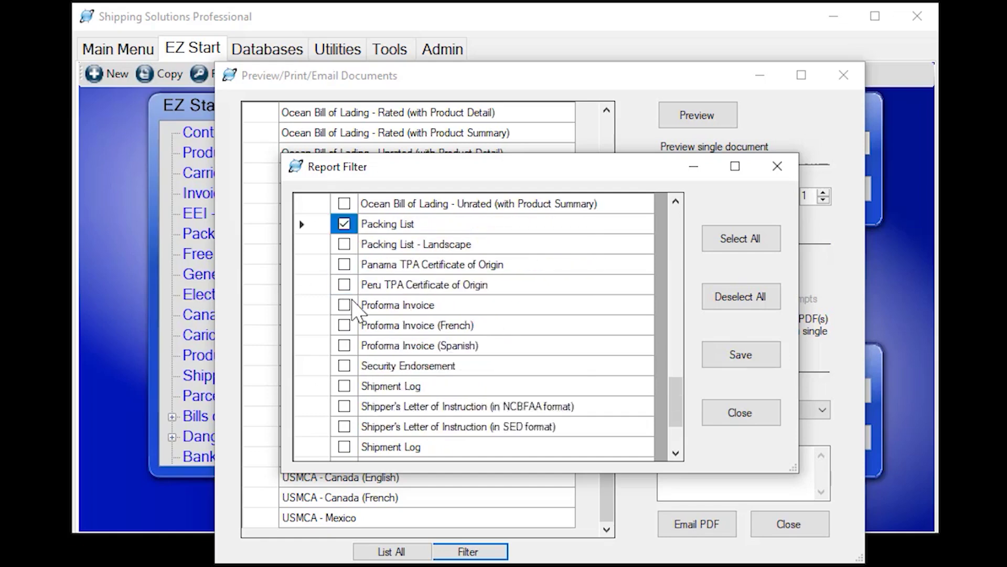
pyautogui.click(344, 386)
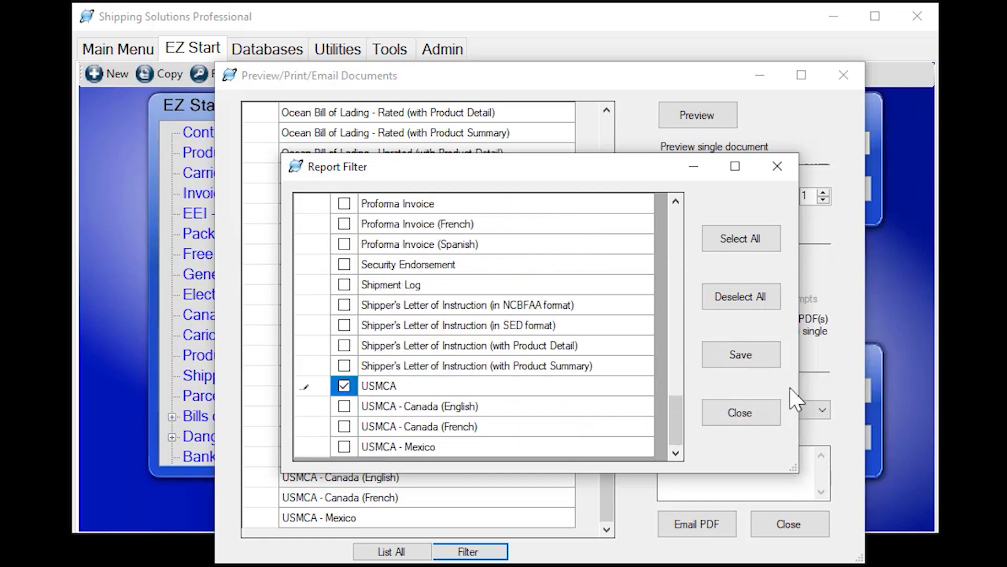
pyautogui.click(740, 356)
pyautogui.click(739, 415)
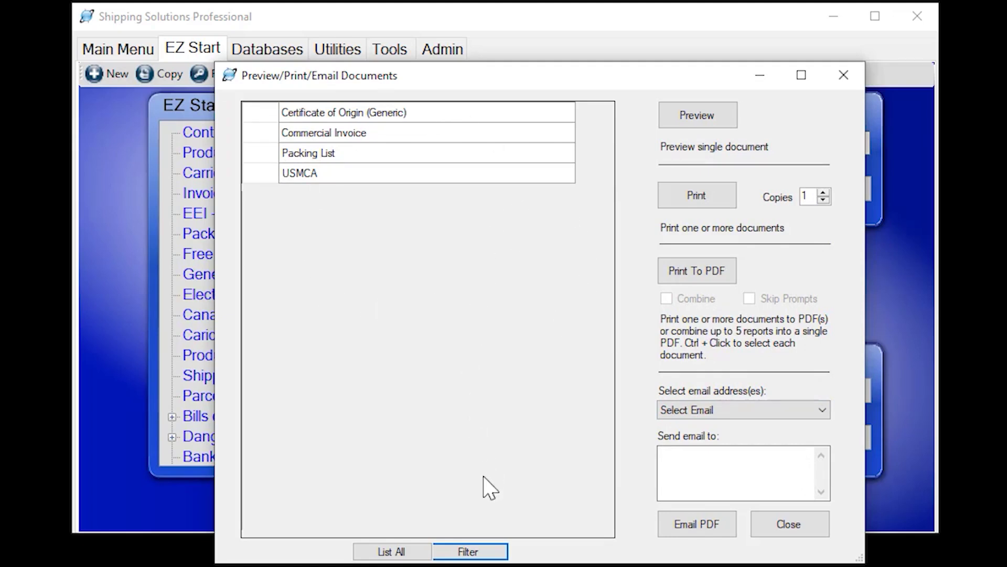
# Restore all document types in the filter, close the printing window, and open the EEI form
pyautogui.click(496, 552)
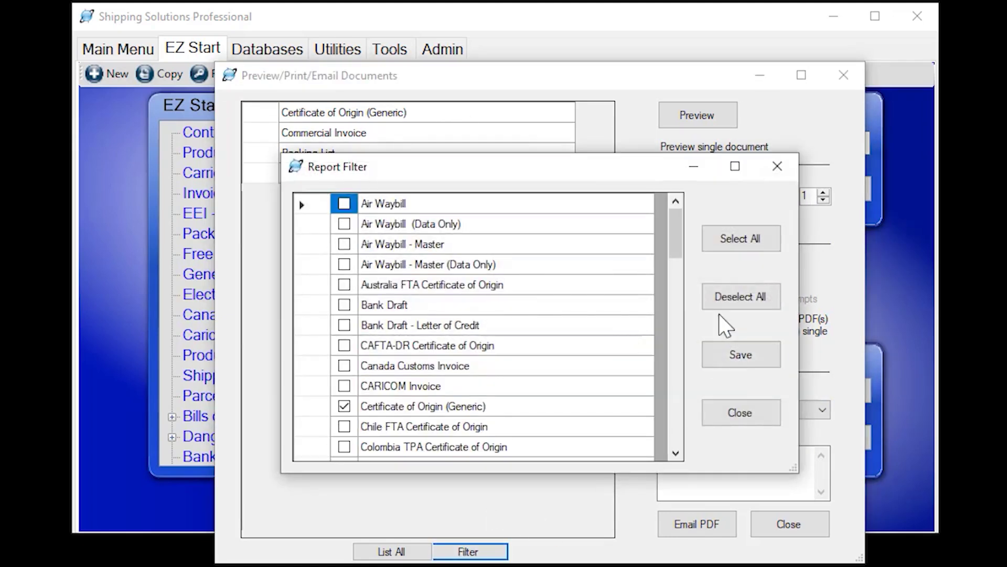
pyautogui.click(742, 242)
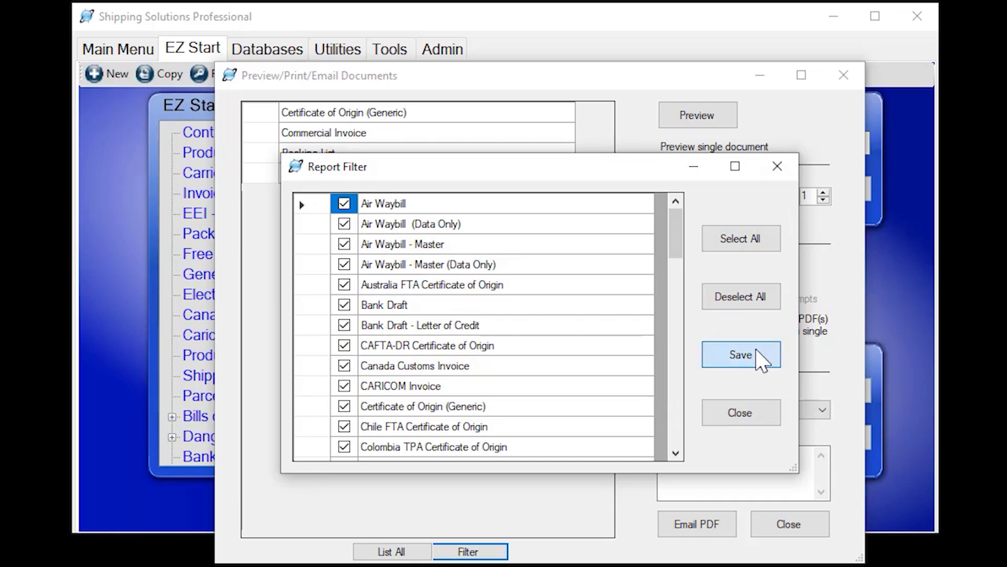
pyautogui.click(708, 355)
pyautogui.click(741, 416)
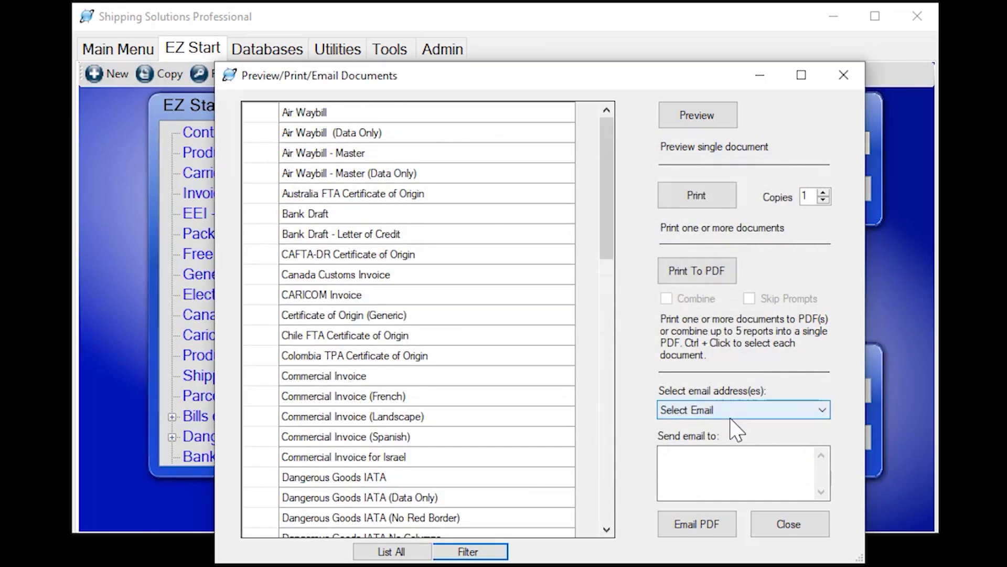
pyautogui.click(804, 531)
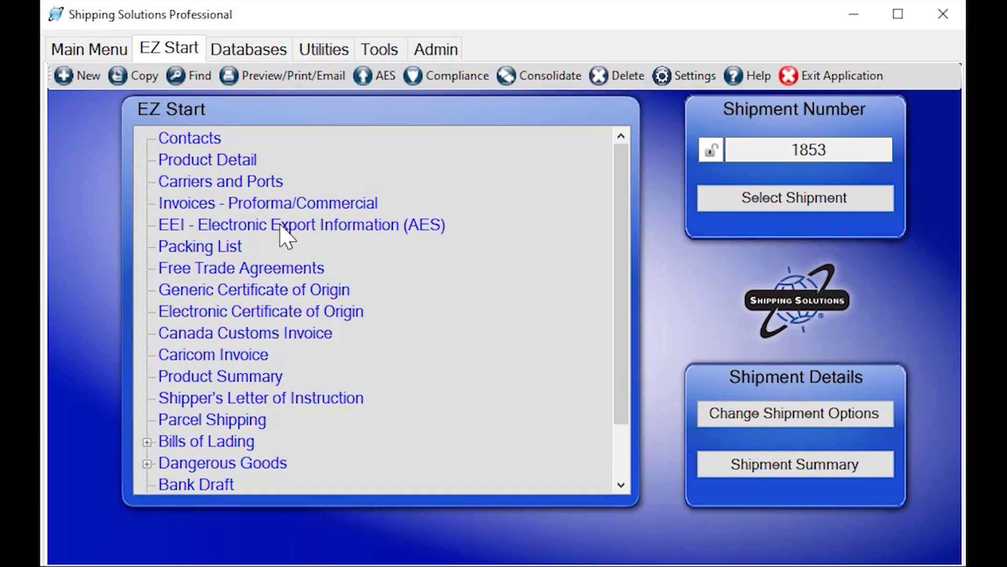
pyautogui.doubleClick(267, 225)
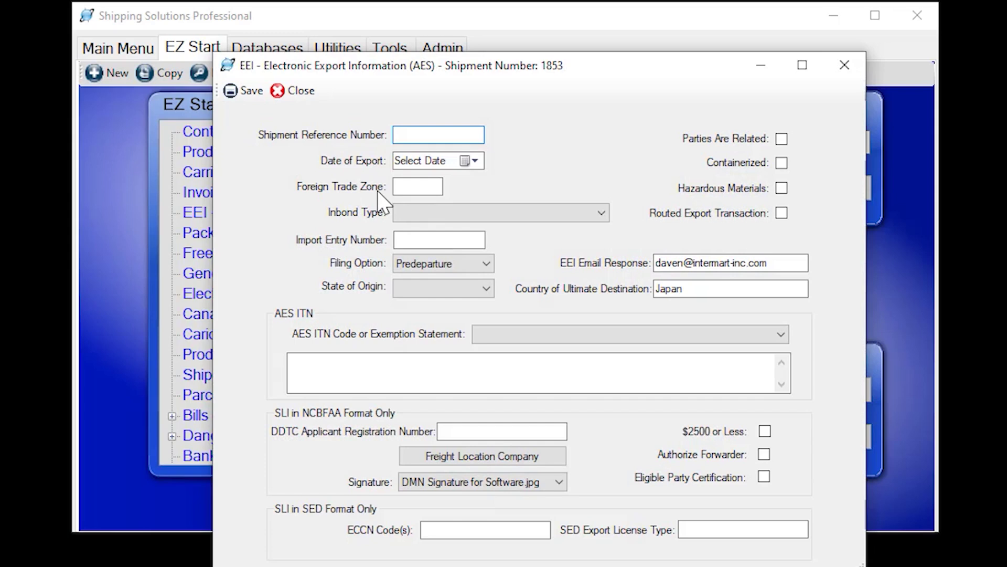
# Enter the shipment's reference number, export date 8/25/2022 and Minnesota as state of origin
pyautogui.write('1234')
pyautogui.click(469, 160)
pyautogui.click(524, 262)
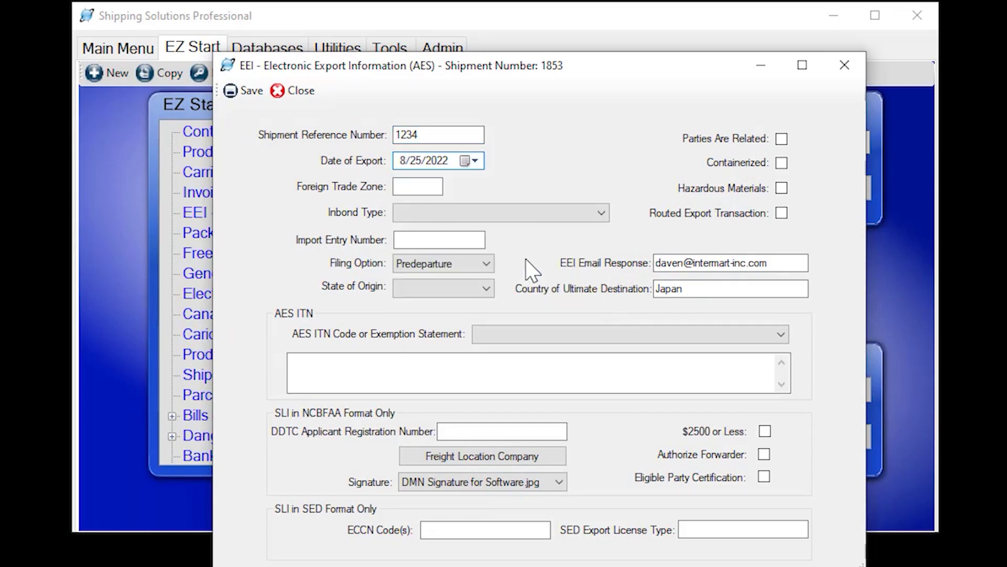
pyautogui.click(447, 291)
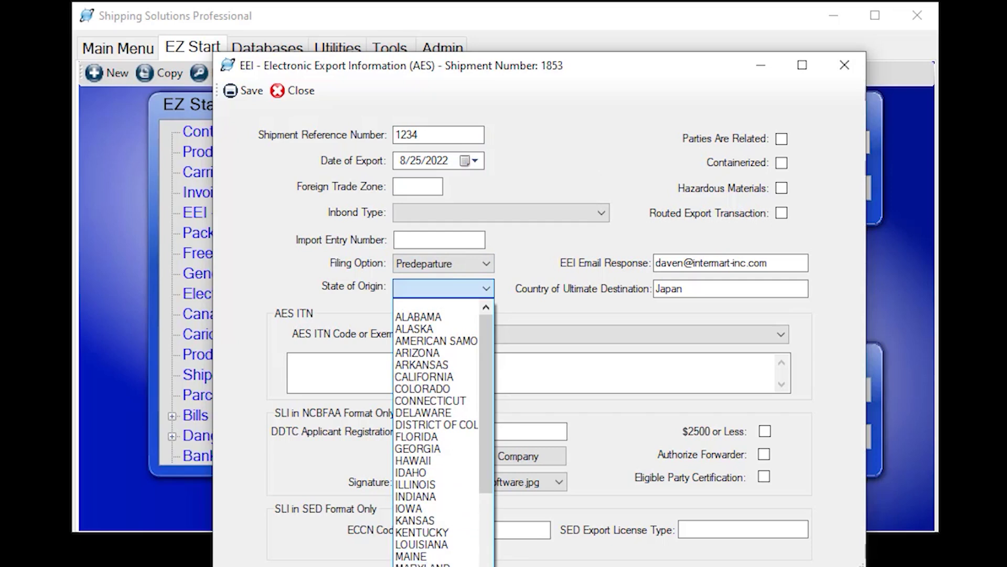
pyautogui.click(435, 566)
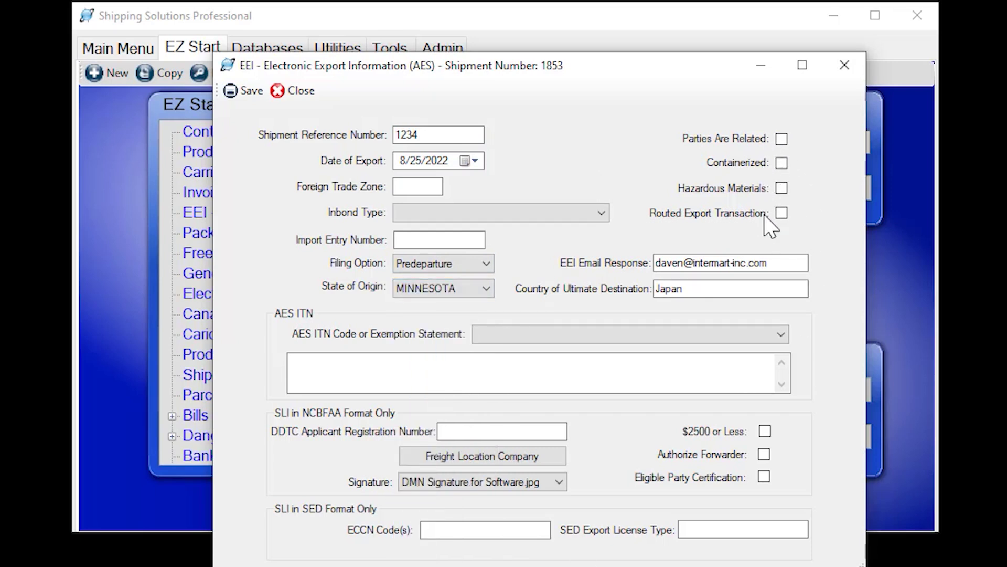
# Insert the AES Exemption: Canada Shipment statement and delete the NOEEI 30.36 text
pyautogui.click(778, 264)
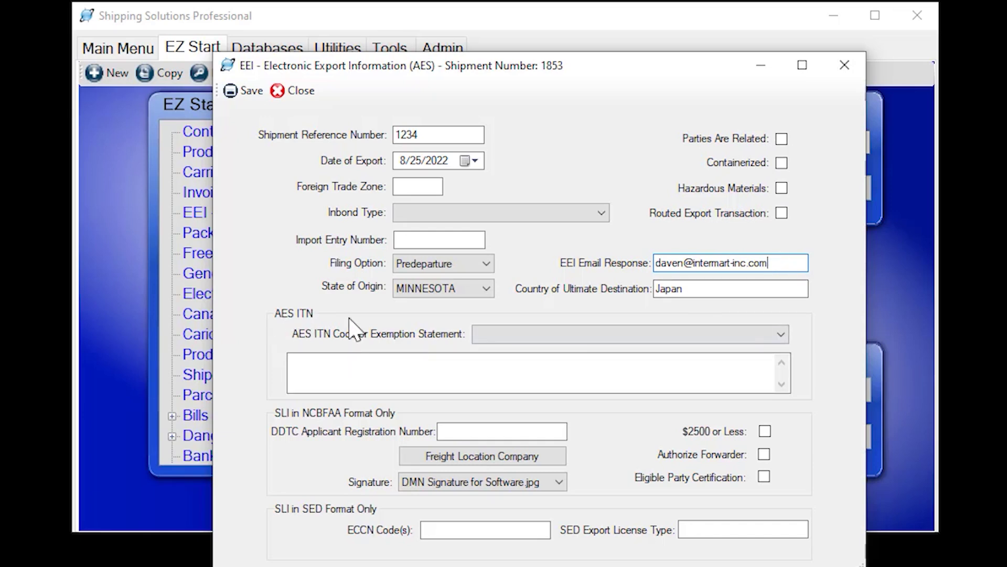
pyautogui.click(332, 365)
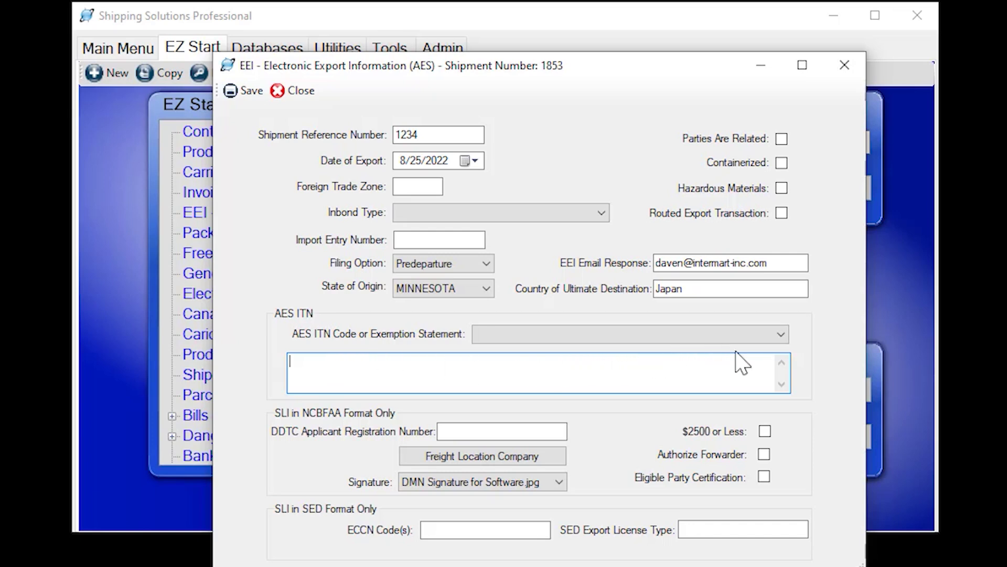
pyautogui.click(775, 335)
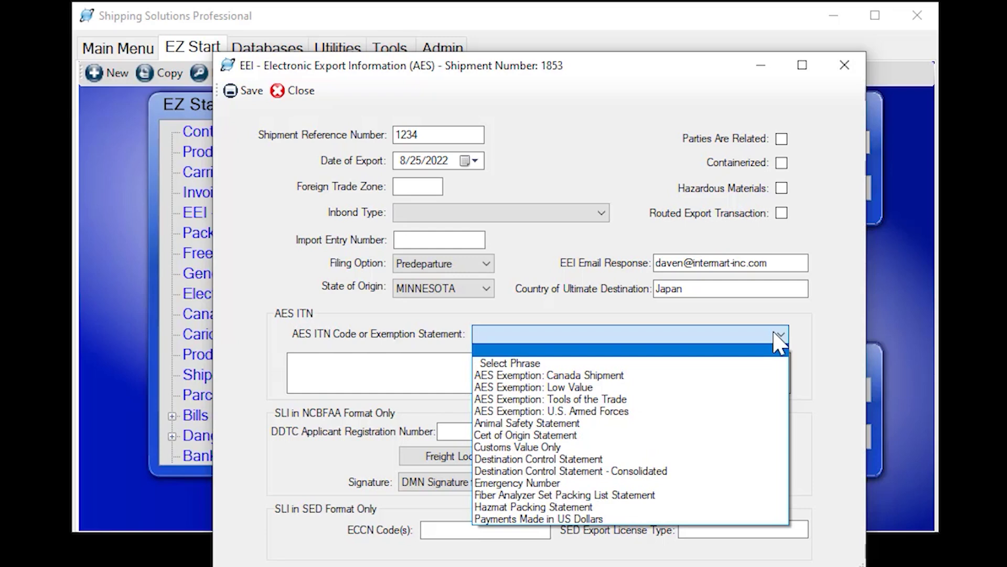
pyautogui.click(585, 376)
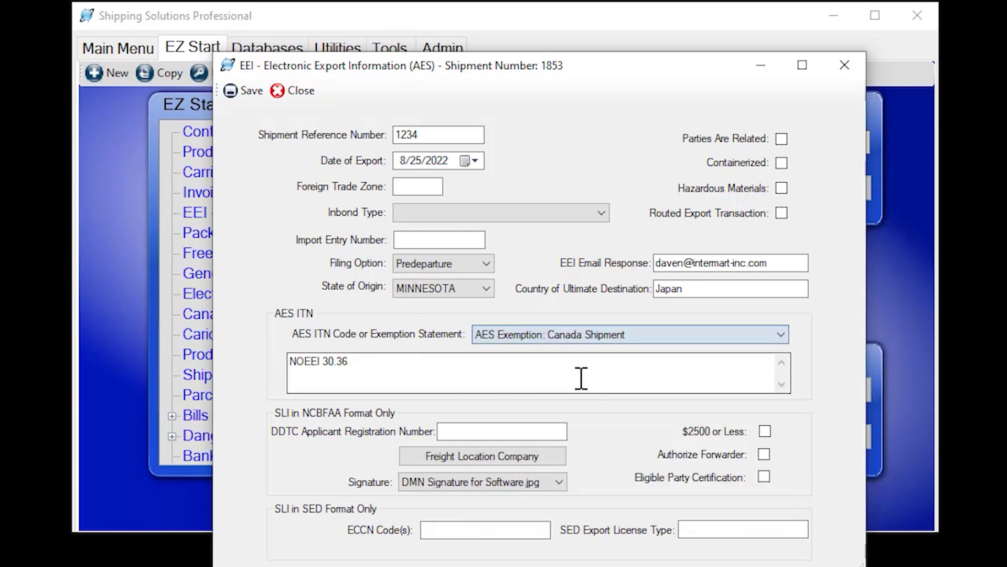
pyautogui.click(326, 365)
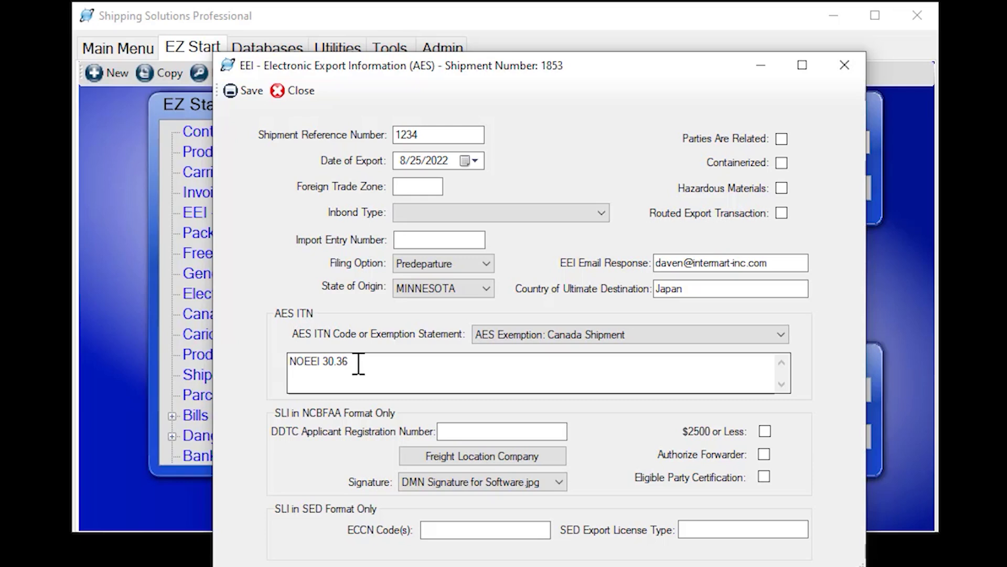
pyautogui.moveTo(374, 362); pyautogui.dragTo(181, 320)
pyautogui.press('Delete')
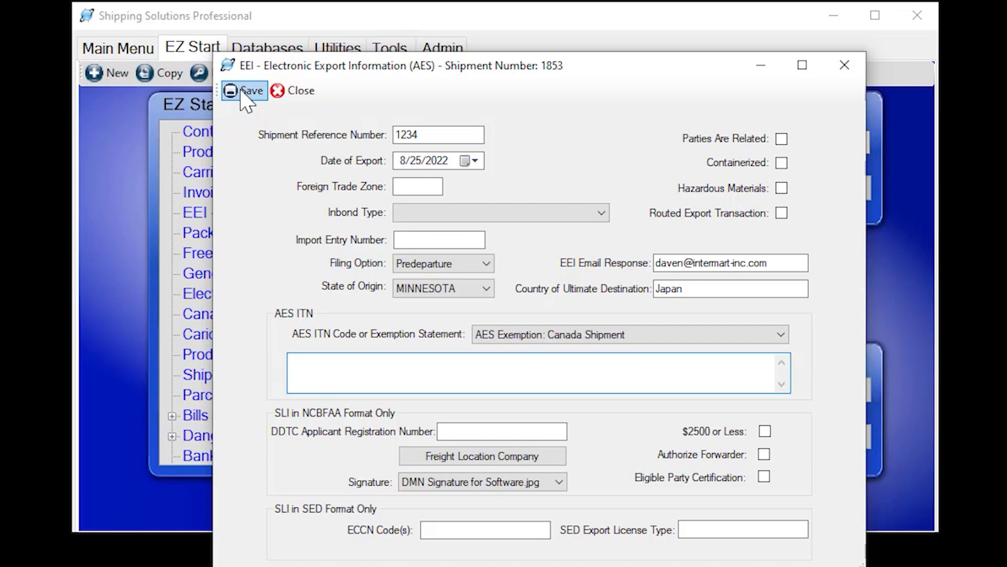
# Close the EEI form, open AES submission, review missing contact fields, and go to Login
pyautogui.click(301, 92)
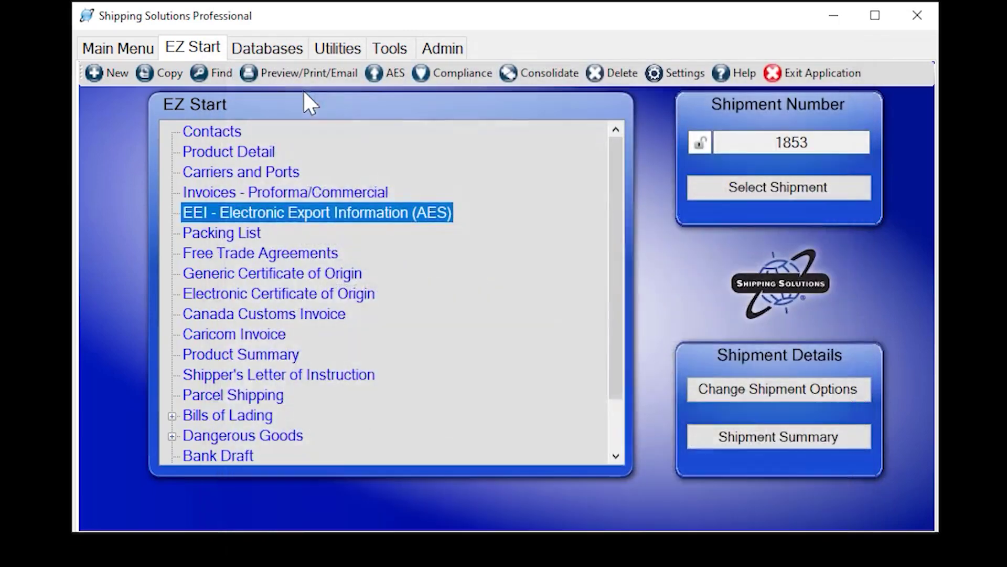
pyautogui.click(393, 77)
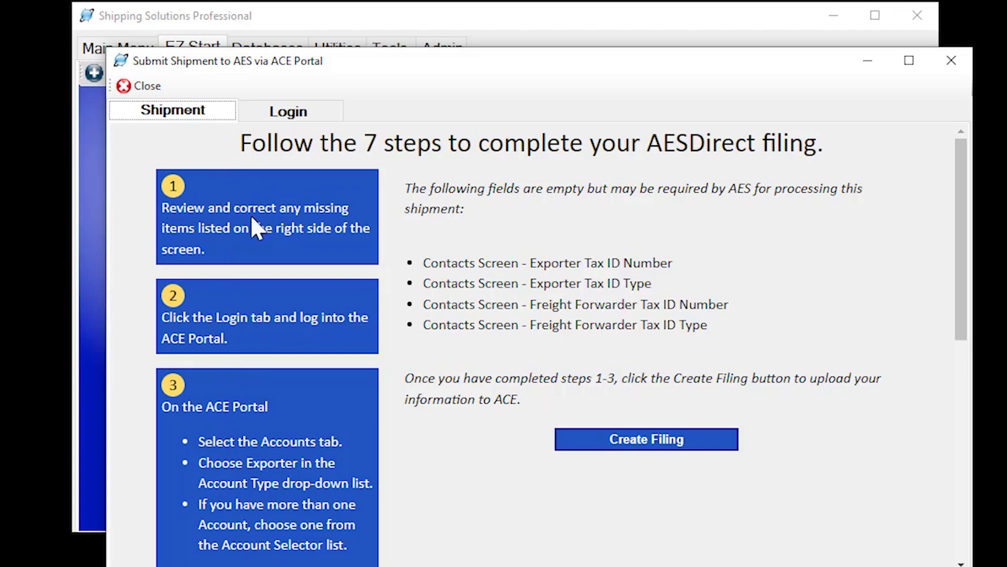
pyautogui.click(428, 262)
pyautogui.moveTo(428, 262); pyautogui.dragTo(719, 344)
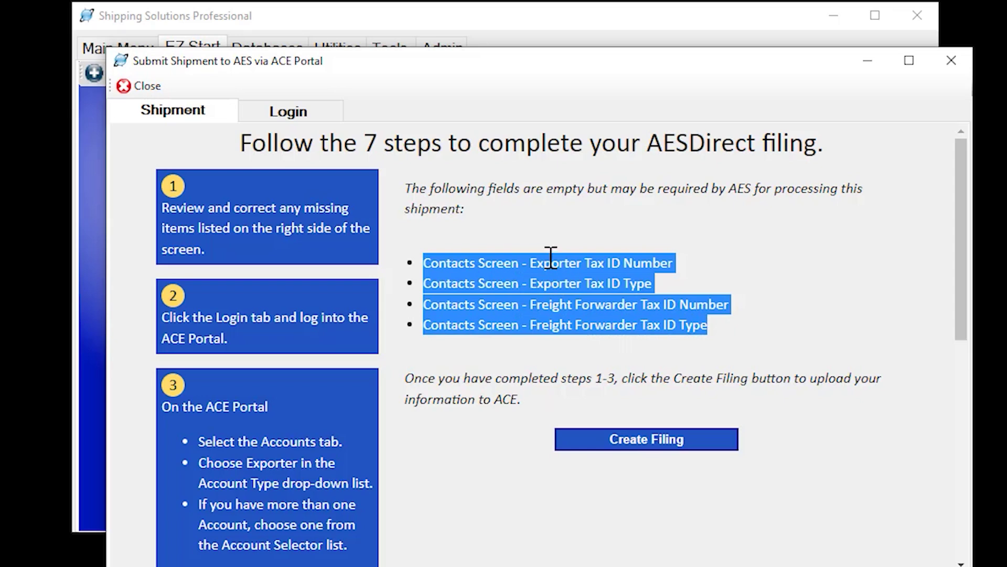
pyautogui.click(526, 235)
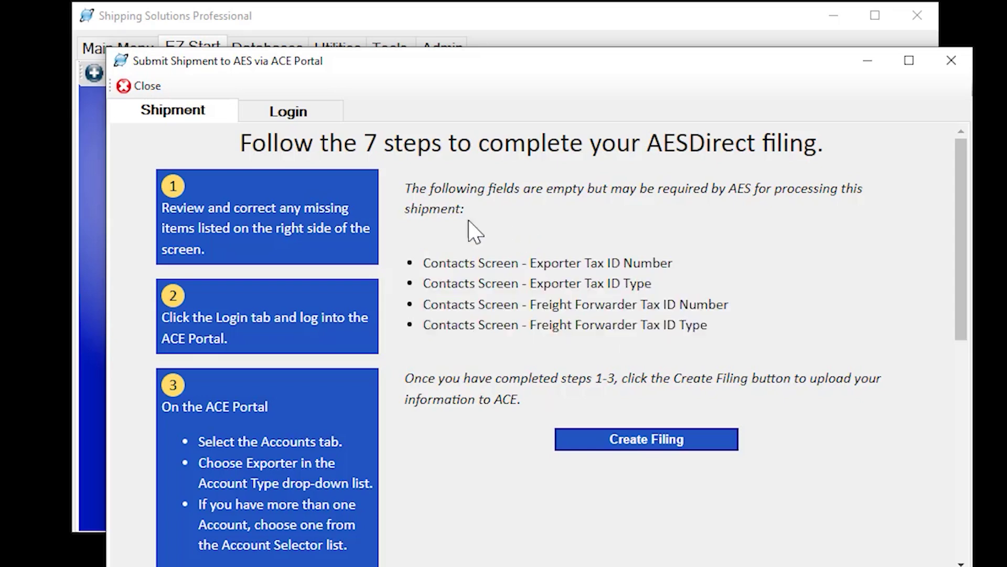
pyautogui.click(281, 118)
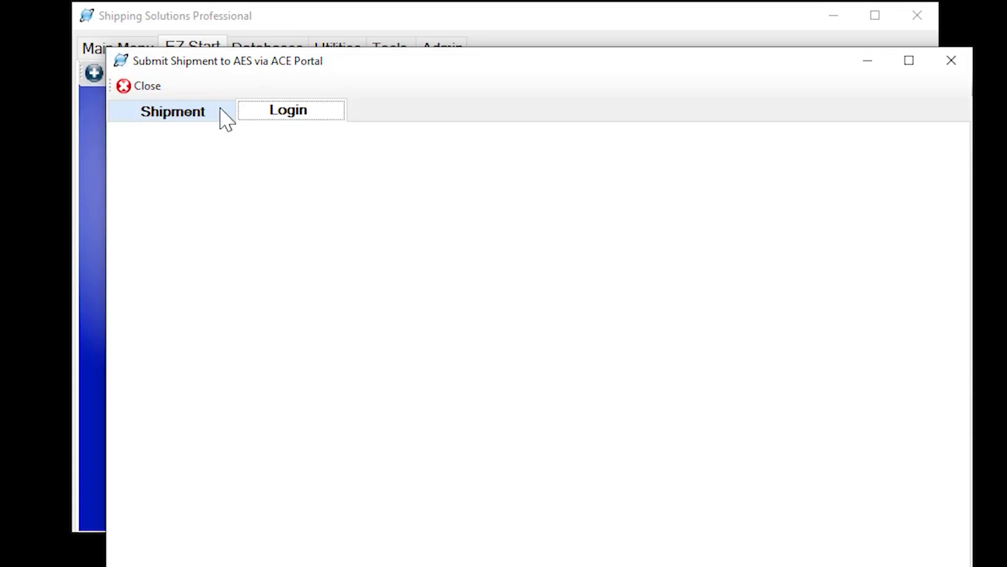
# Reopen the AES submission window to load the ACE Portal sign-in page, then close it
pyautogui.click(158, 87)
pyautogui.click(396, 73)
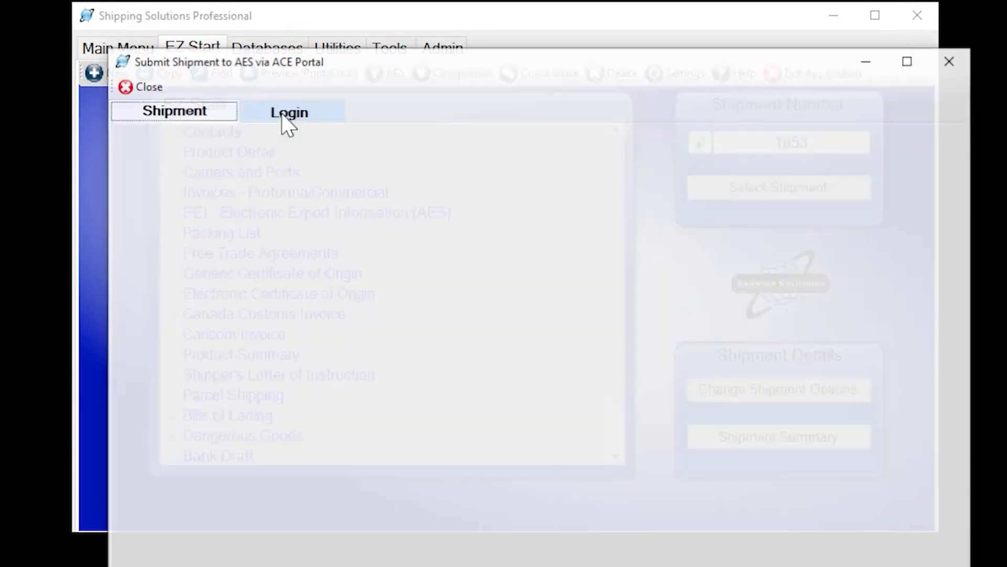
pyautogui.click(276, 116)
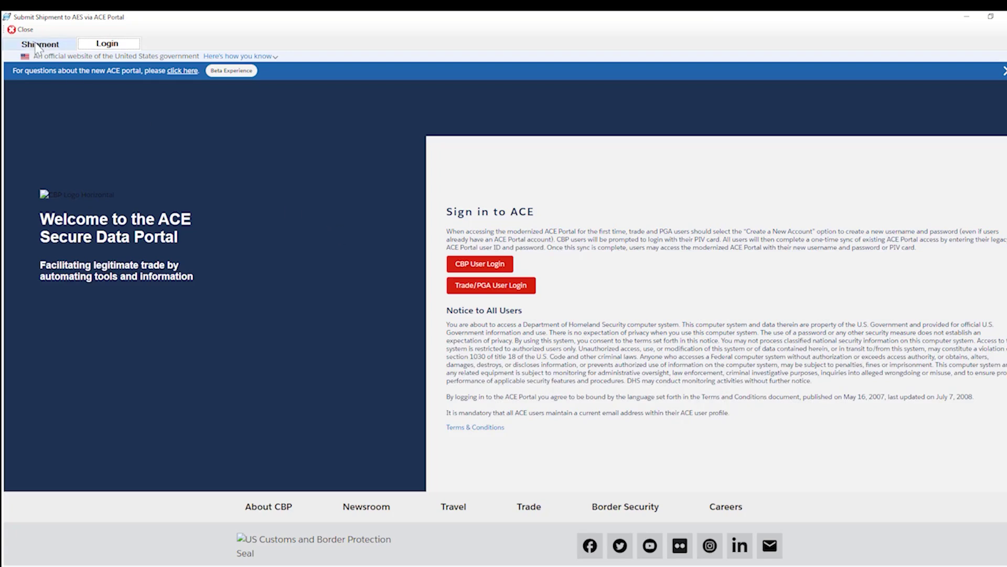
pyautogui.click(23, 29)
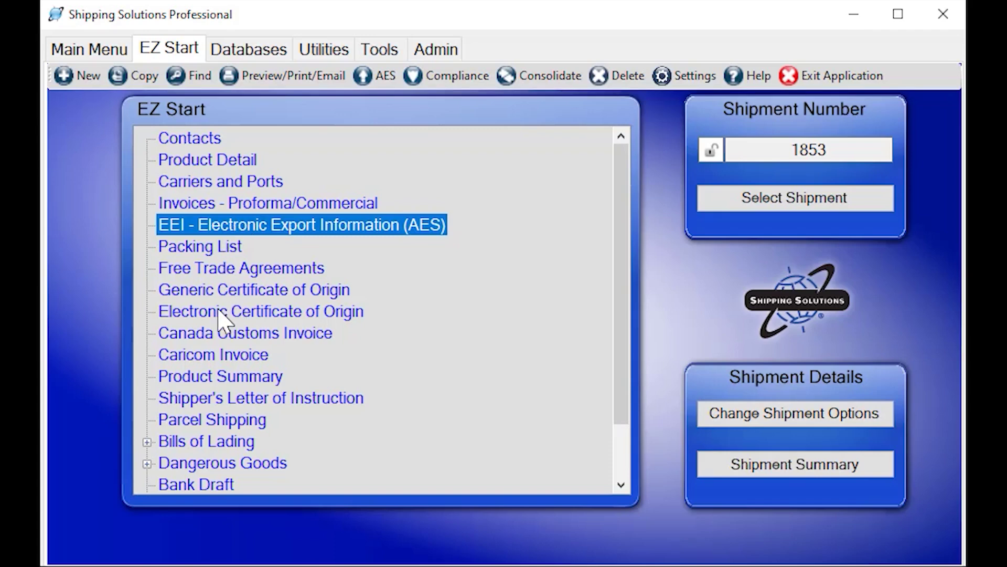
pyautogui.doubleClick(268, 315)
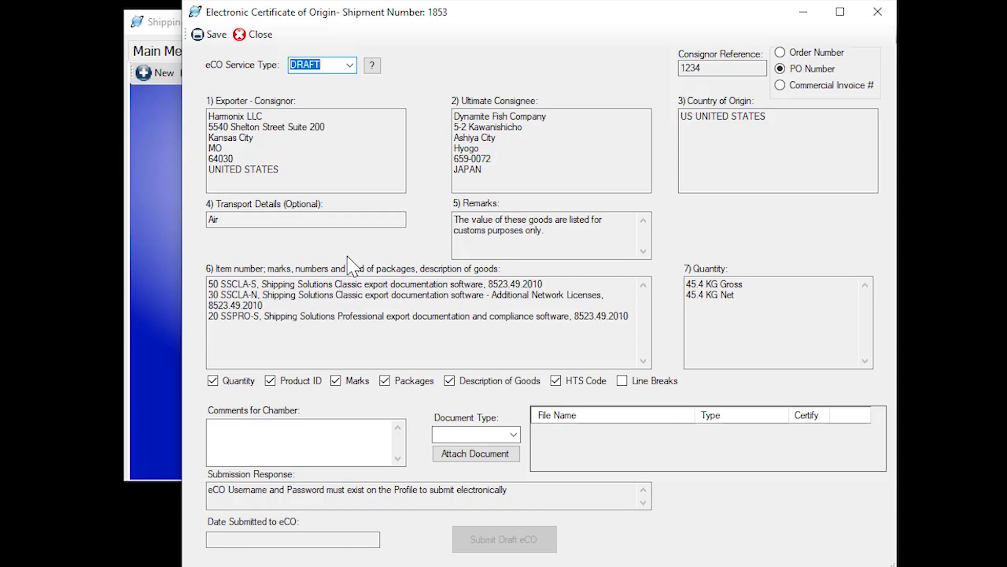
pyautogui.click(265, 37)
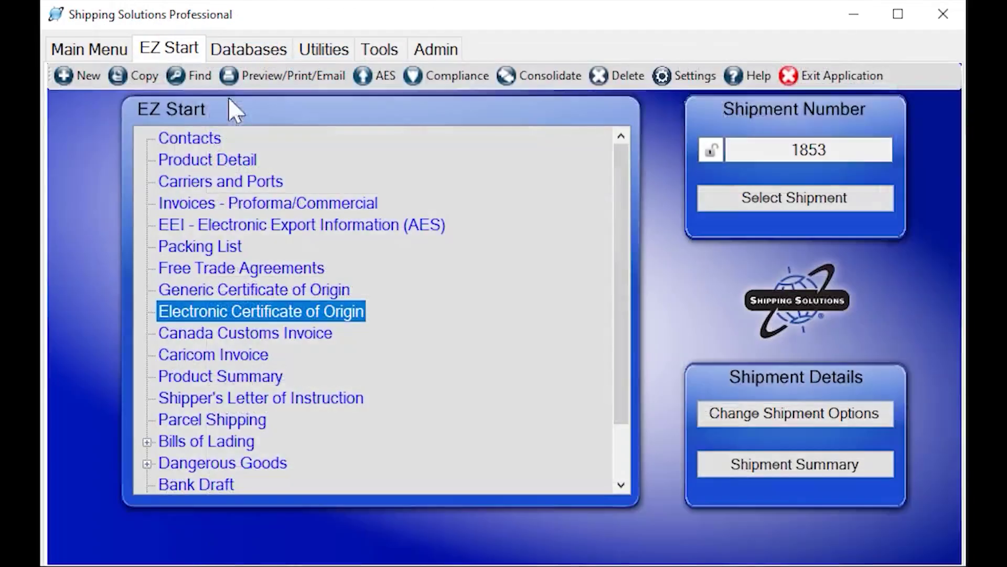
# Open shipment 1853's Parcel Shipping details, look over the FedEx and UPS options, and close
pyautogui.doubleClick(221, 423)
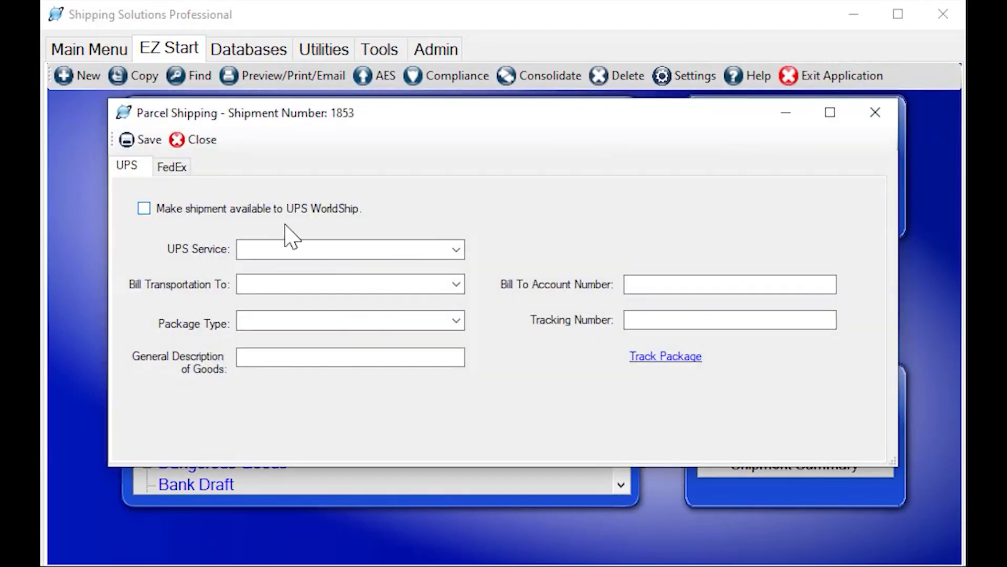
pyautogui.click(173, 167)
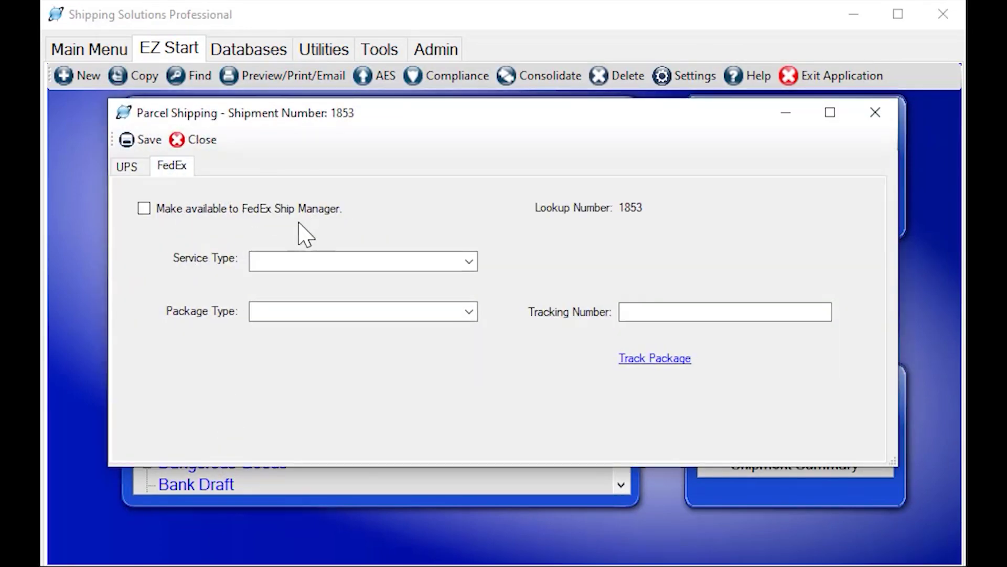
pyautogui.click(137, 167)
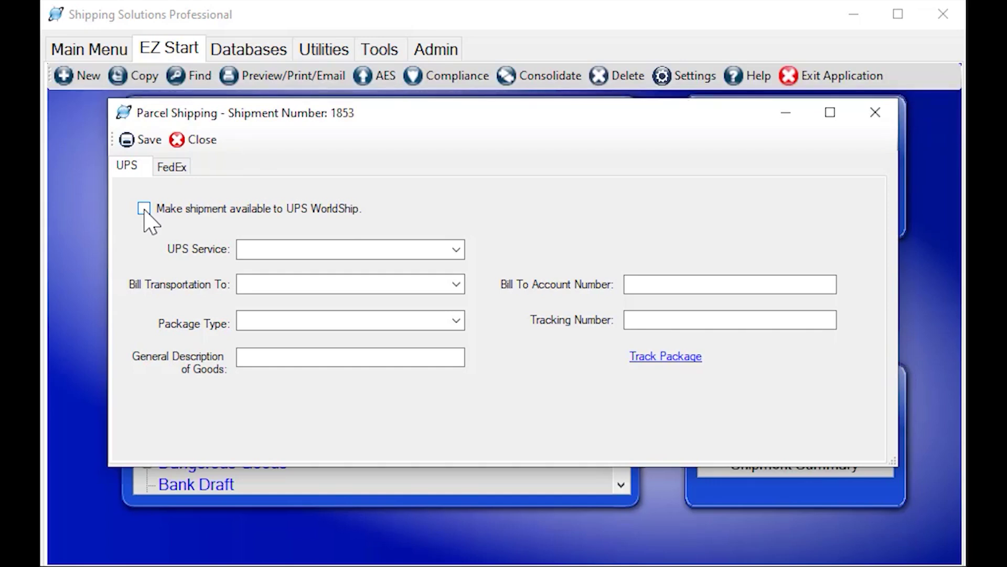
pyautogui.click(186, 168)
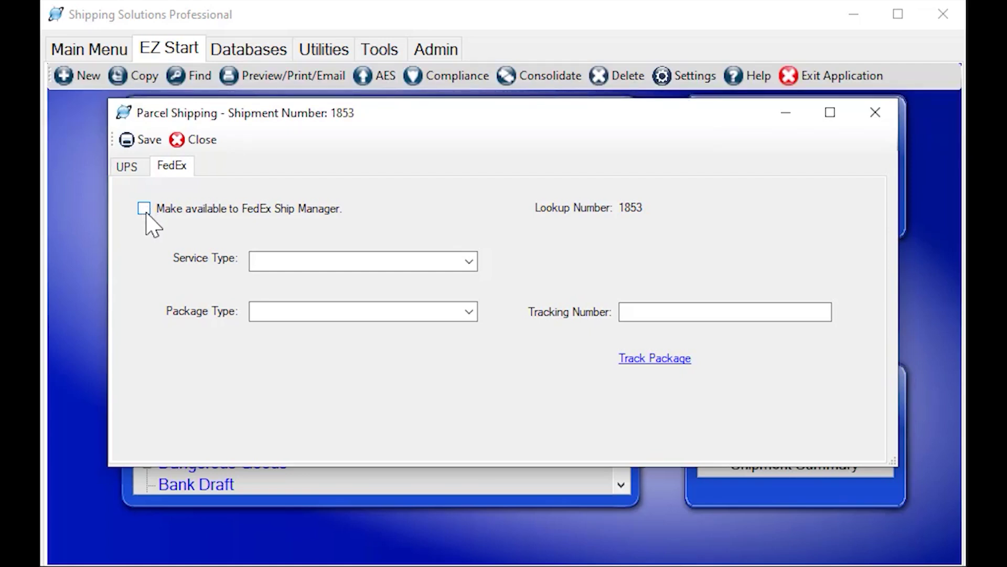
pyautogui.click(213, 141)
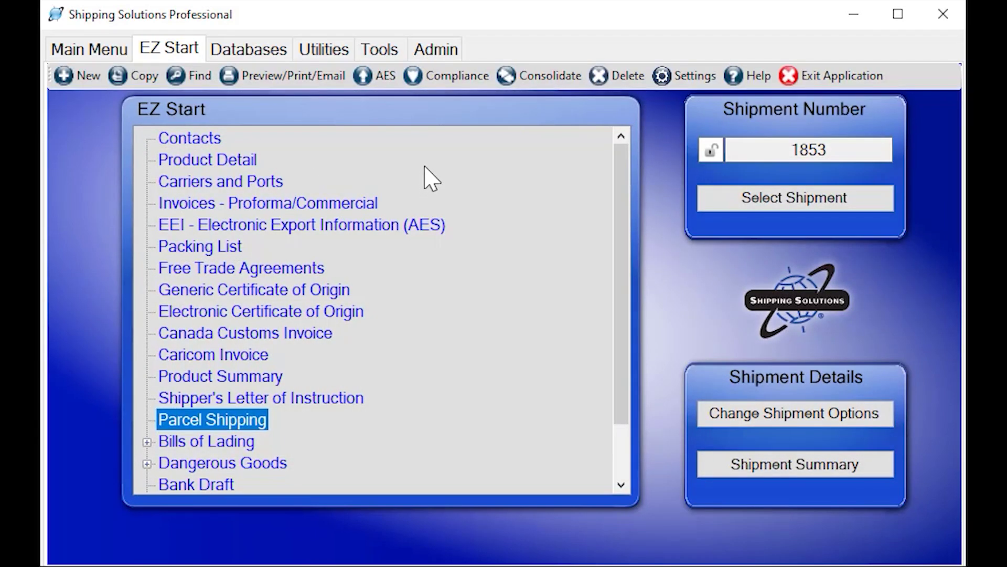
# Choose Restricted Party Screening in the Export Compliance Module and run it for shipment 1853
pyautogui.click(455, 83)
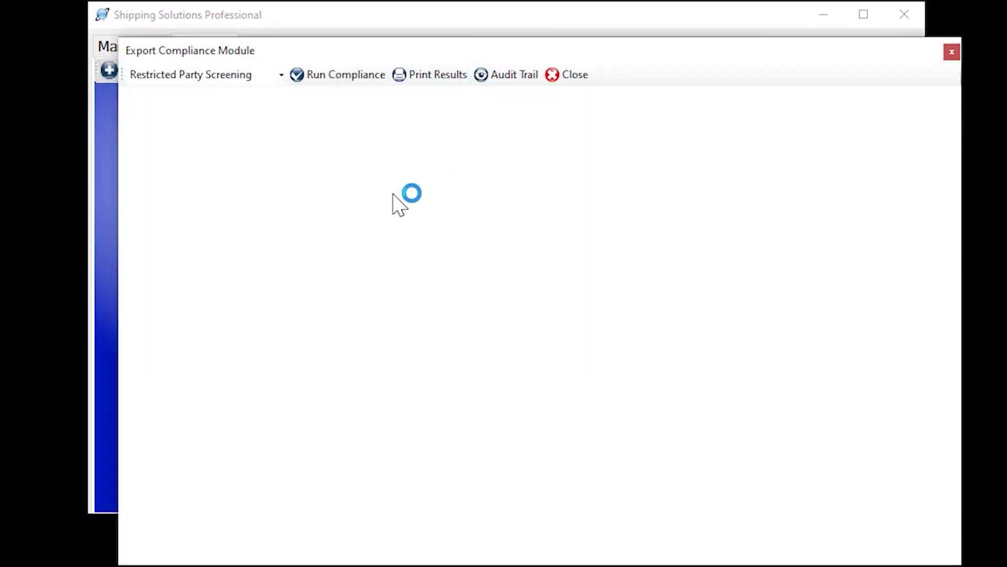
pyautogui.click(282, 75)
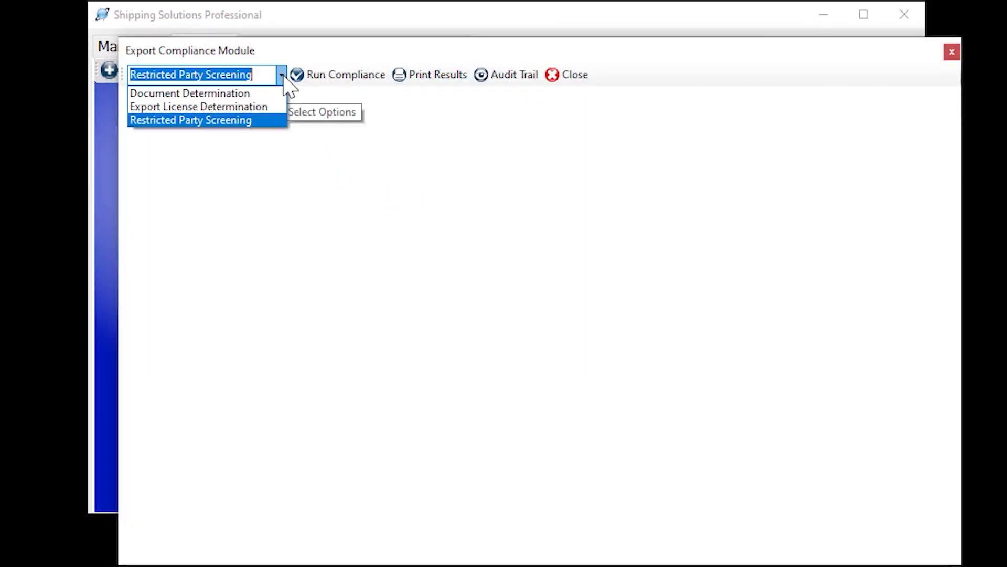
pyautogui.click(226, 120)
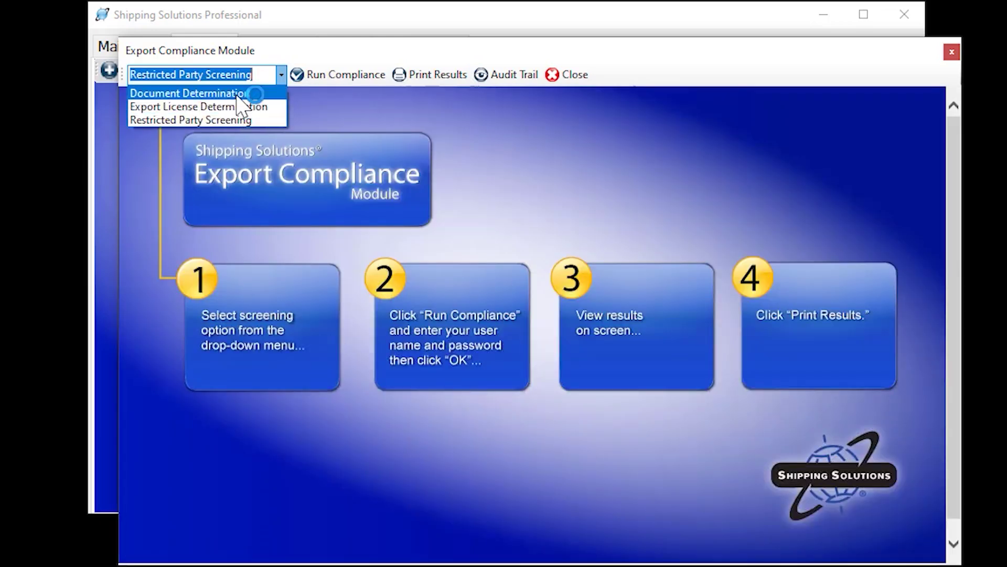
pyautogui.click(221, 121)
pyautogui.click(338, 79)
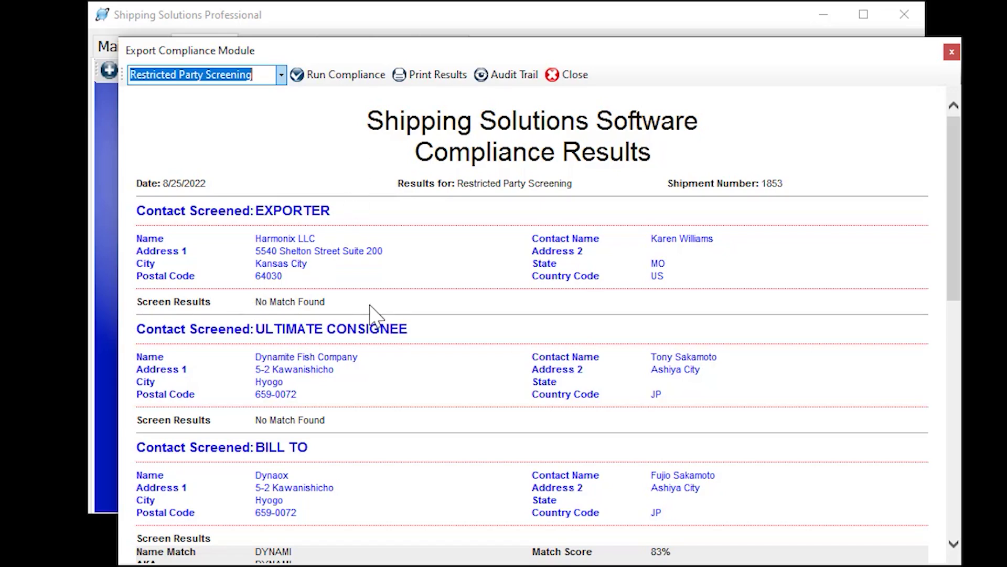
# Review the Bill To matches and audit trail, then select Export License Determination
pyautogui.scroll(-2, 311, 274)
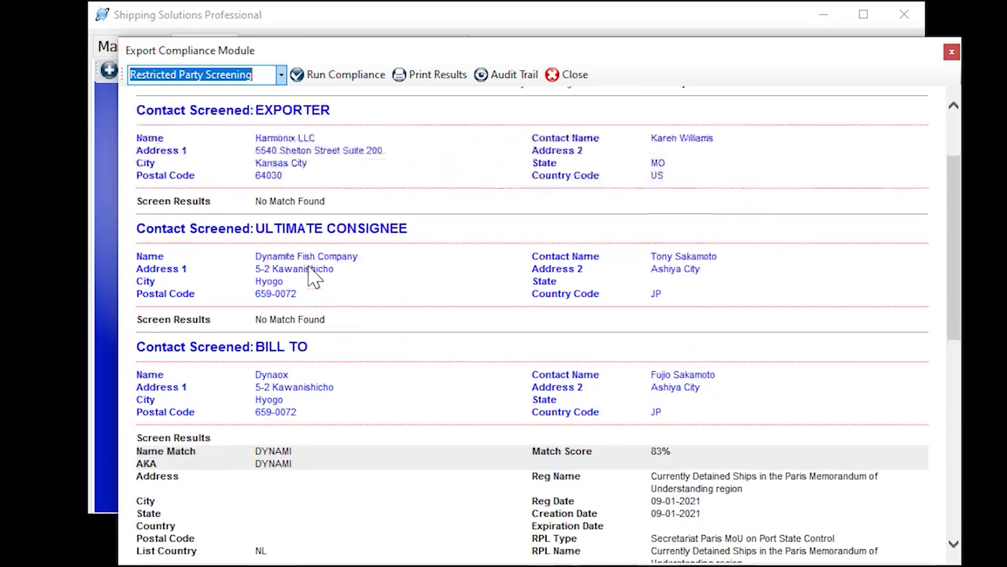
pyautogui.scroll(-4, 311, 274)
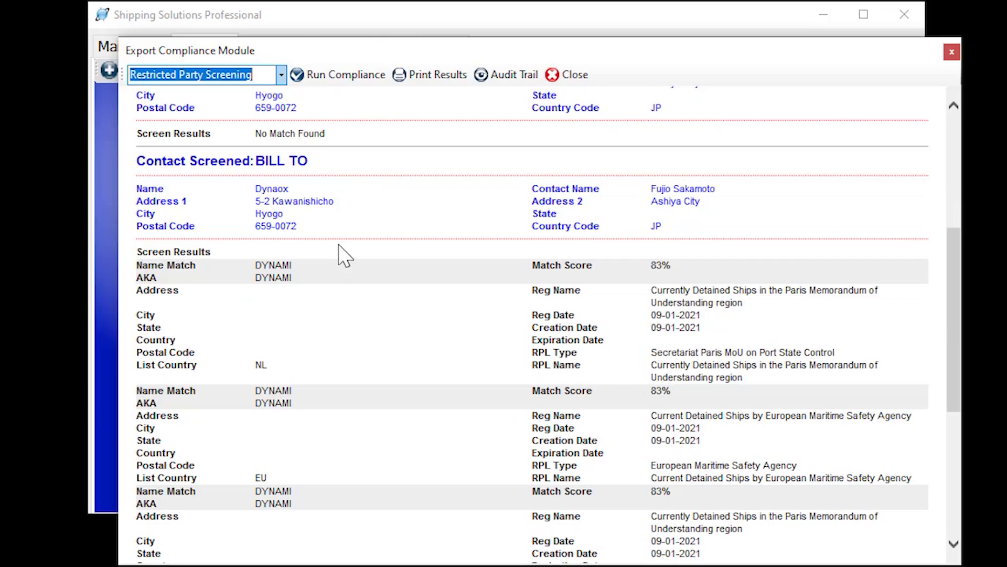
pyautogui.scroll(-1, 346, 252)
pyautogui.middleClick(455, 315)
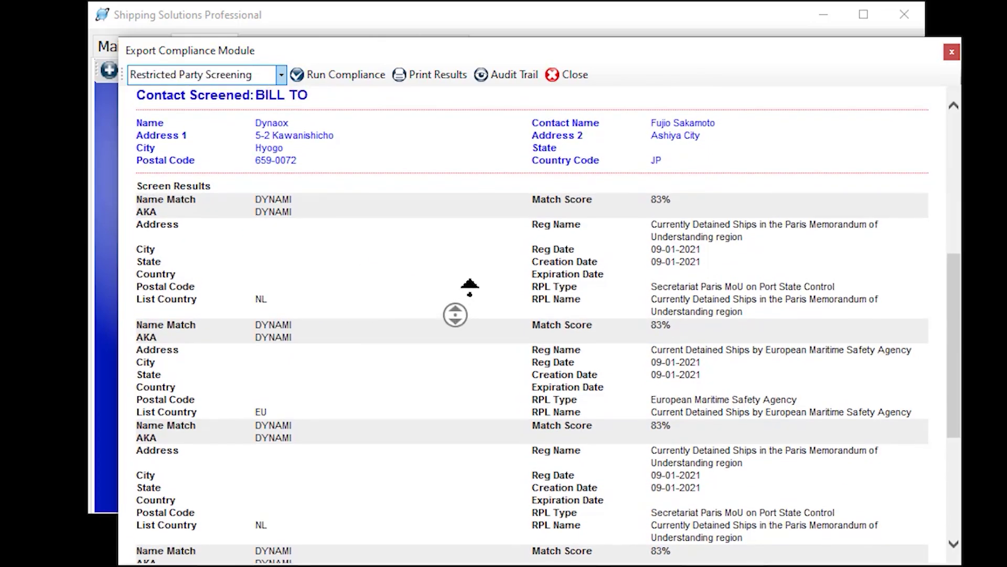
pyautogui.middleClick(470, 287)
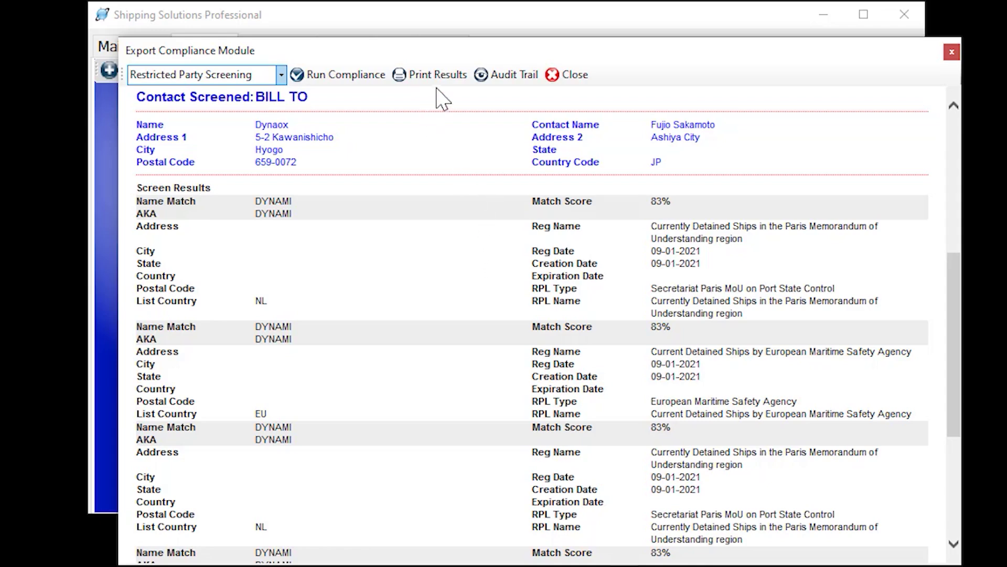
pyautogui.click(501, 79)
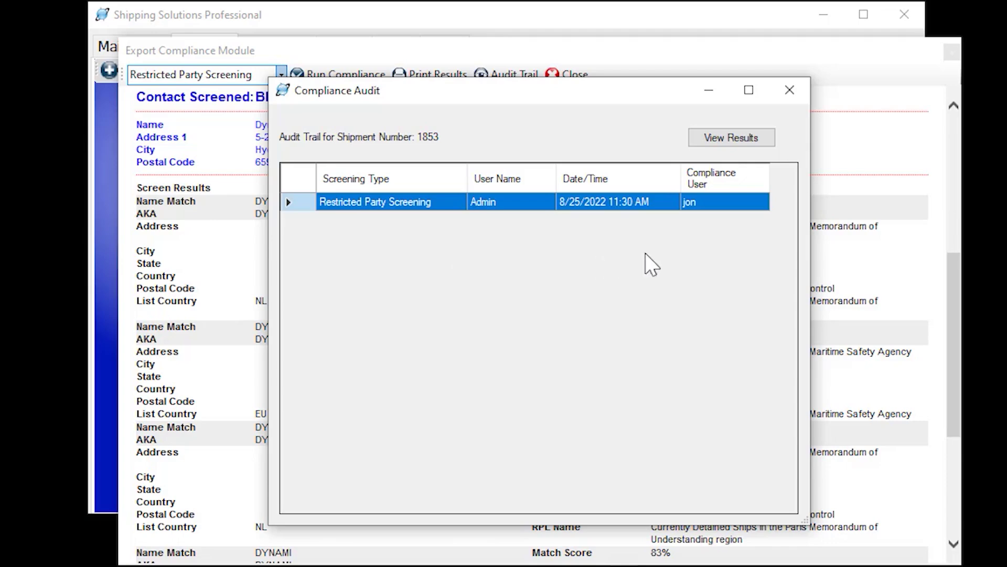
pyautogui.click(790, 90)
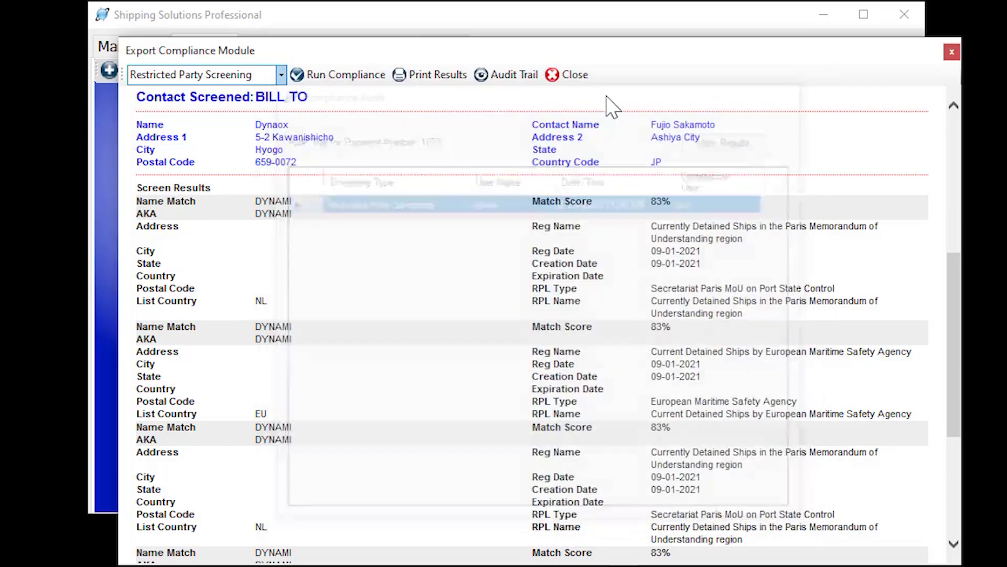
pyautogui.click(281, 75)
pyautogui.click(252, 107)
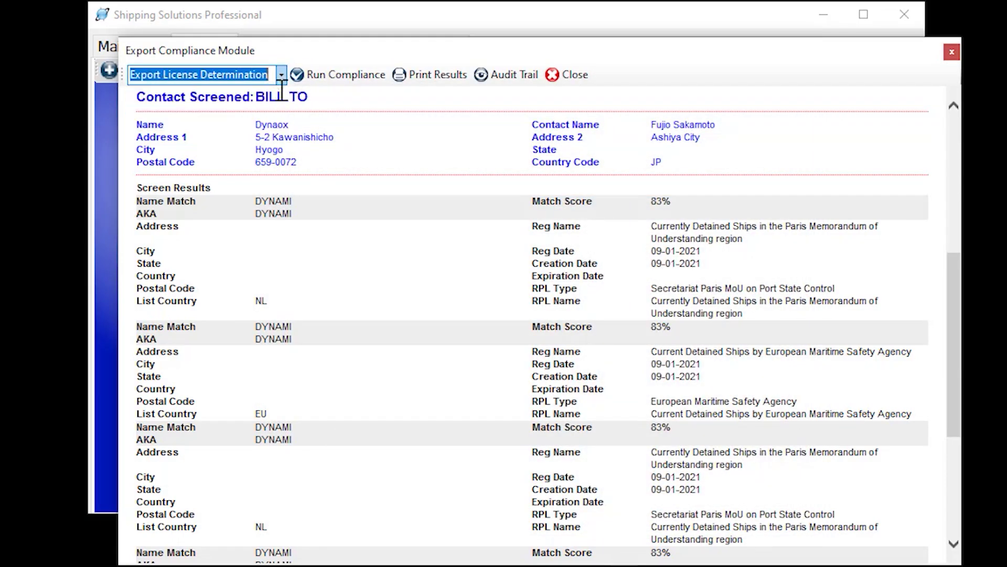
# Run the license determination and review ECCN 5A001 with its control reasons and license exceptions
pyautogui.click(332, 79)
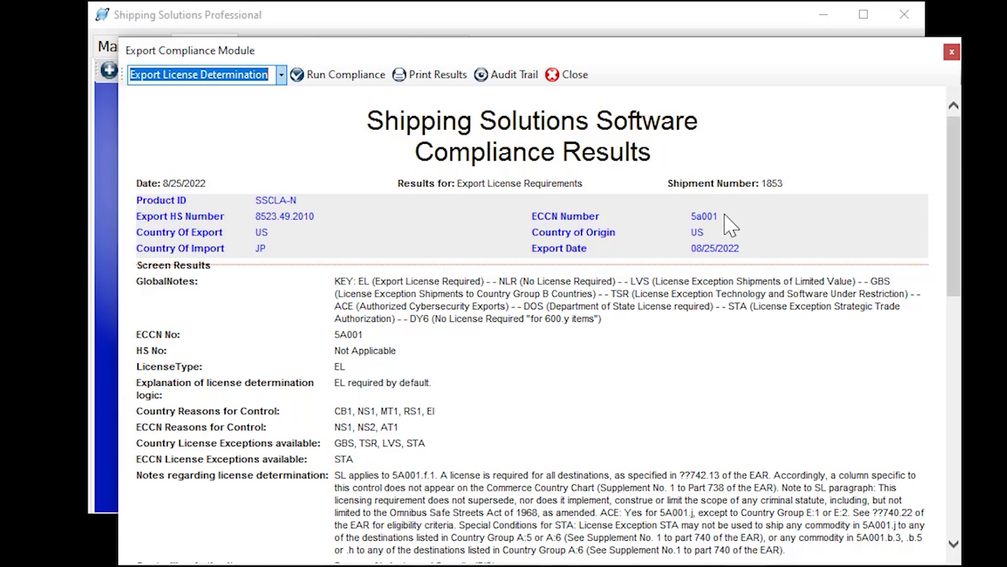
pyautogui.moveTo(725, 215); pyautogui.dragTo(690, 215)
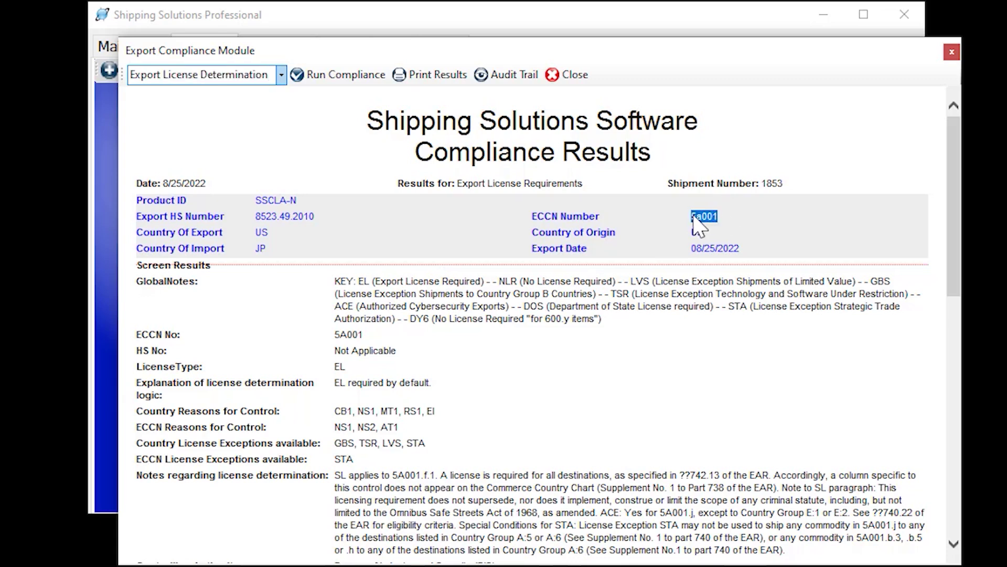
pyautogui.moveTo(551, 421); pyautogui.dragTo(137, 413)
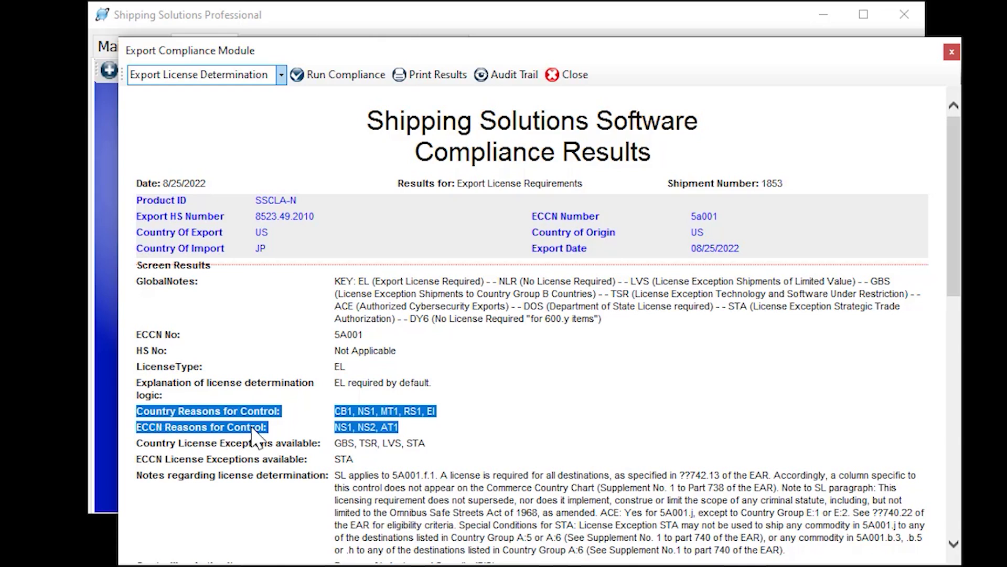
pyautogui.moveTo(366, 461); pyautogui.dragTo(142, 445)
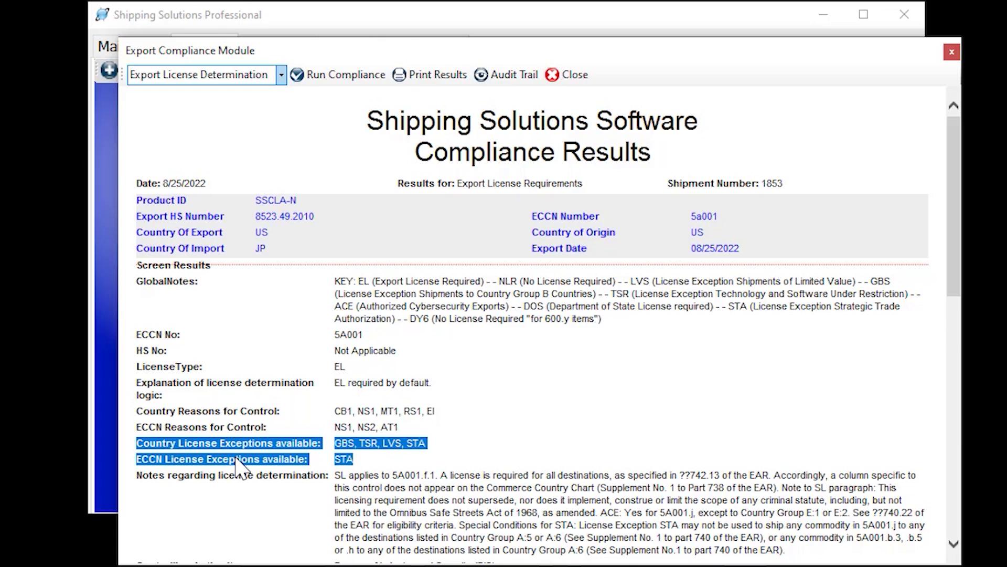
pyautogui.click(418, 441)
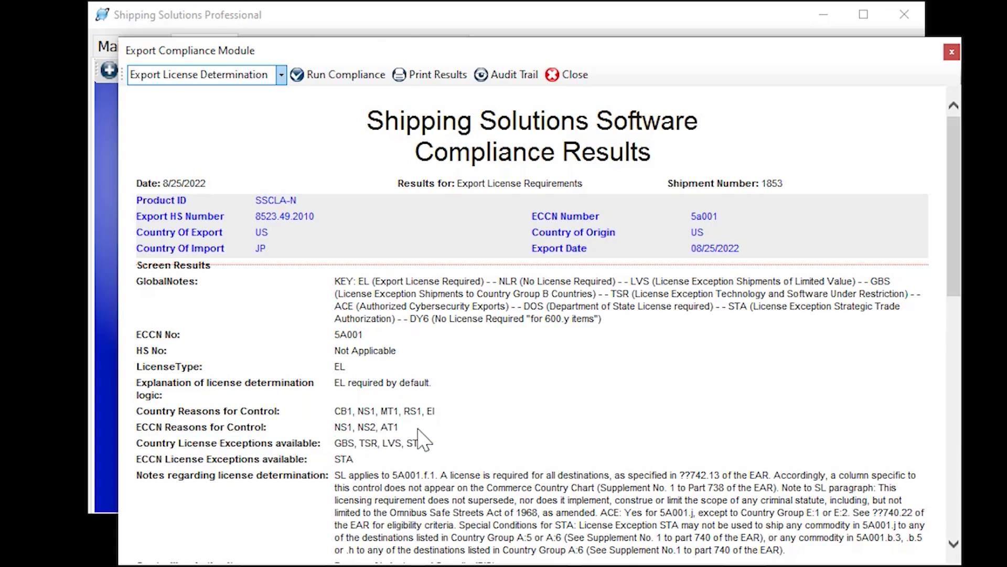
pyautogui.moveTo(418, 428); pyautogui.dragTo(139, 411)
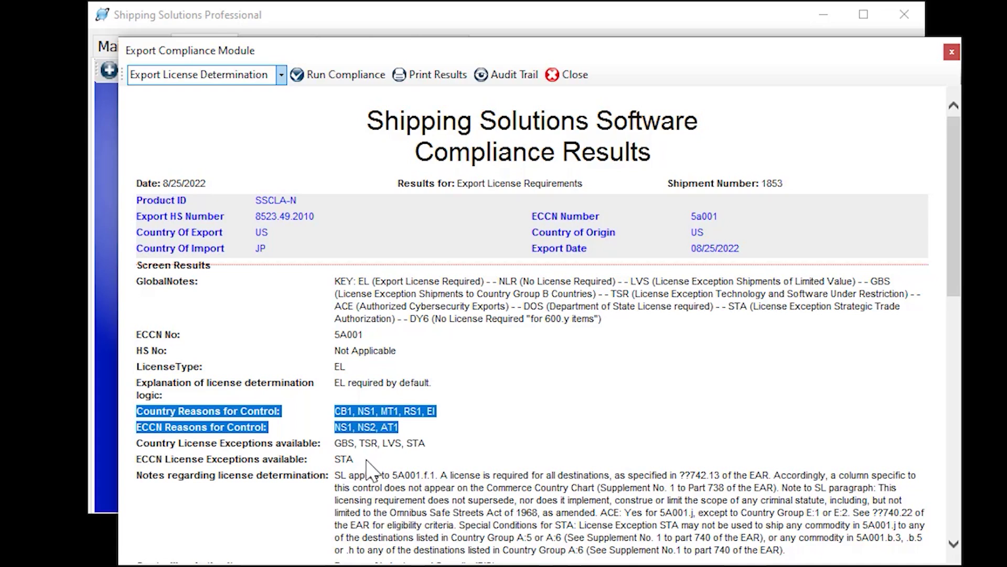
pyautogui.moveTo(375, 462); pyautogui.dragTo(138, 443)
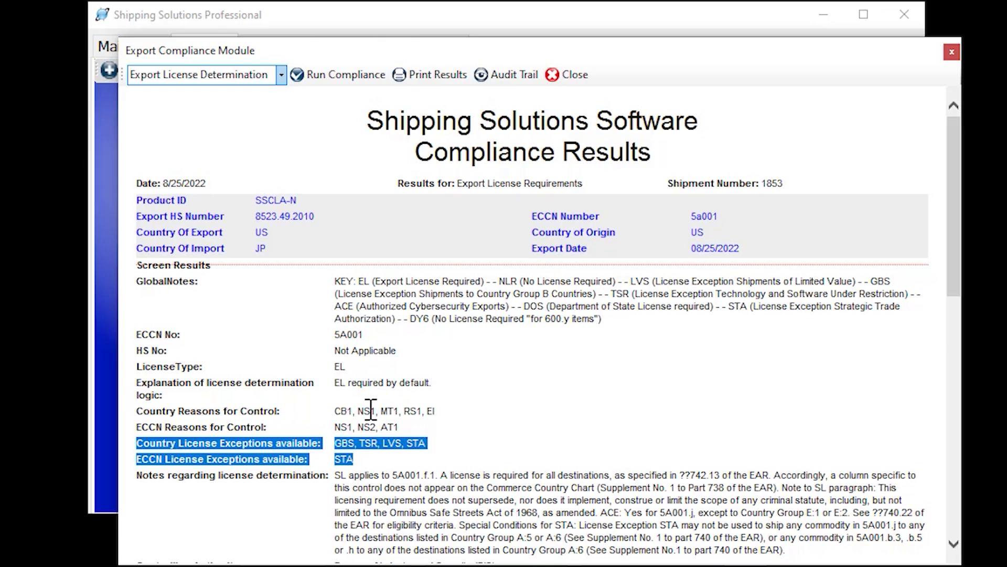
pyautogui.click(468, 444)
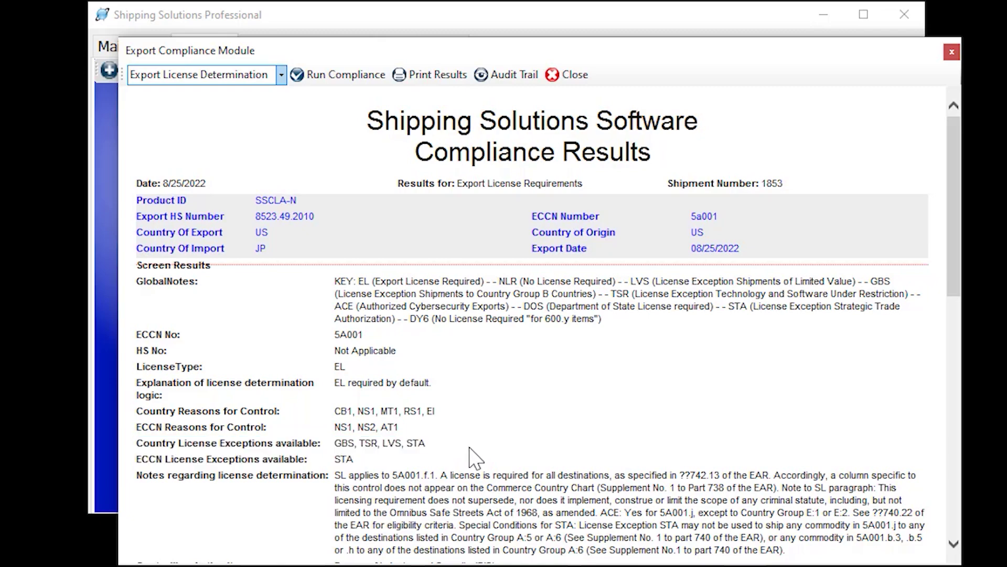
# Review the next product's EAR99 classification, NONE control reasons, and determination logic
pyautogui.scroll(-5, 480, 438)
pyautogui.scroll(-5, 483, 433)
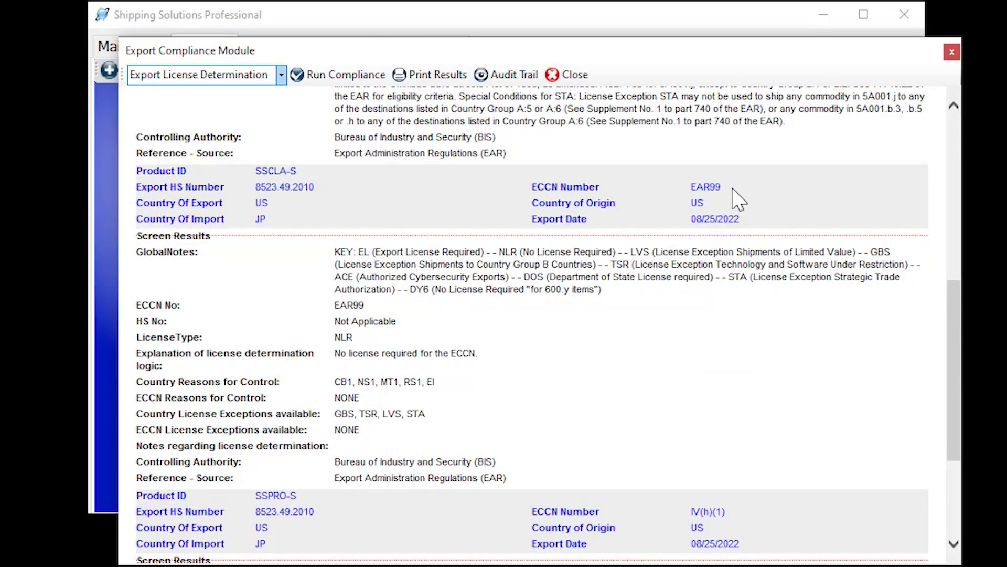
pyautogui.moveTo(723, 186); pyautogui.dragTo(692, 190)
pyautogui.doubleClick(695, 188)
pyautogui.moveTo(379, 397); pyautogui.dragTo(137, 395)
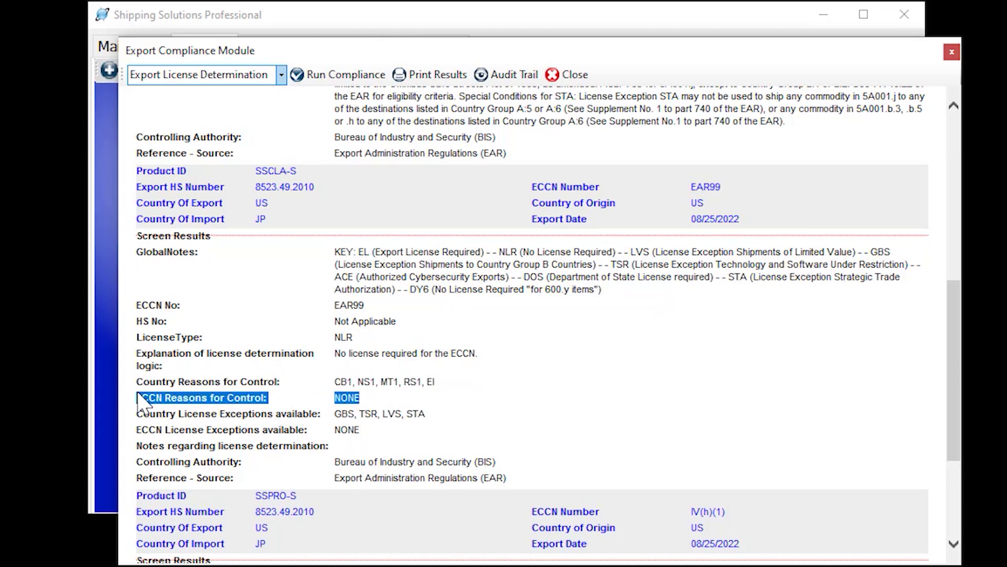
pyautogui.moveTo(478, 361); pyautogui.dragTo(342, 368)
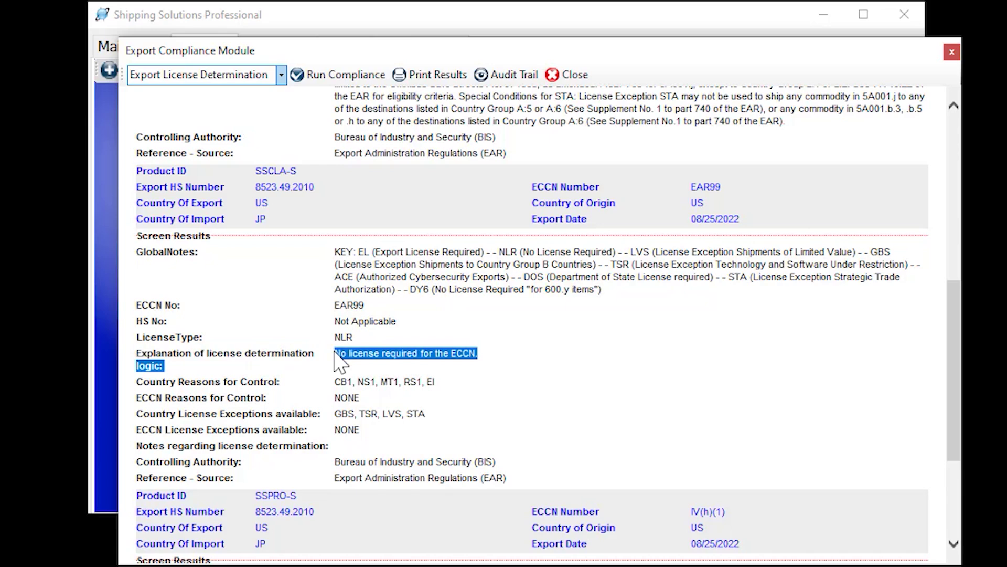
pyautogui.click(574, 370)
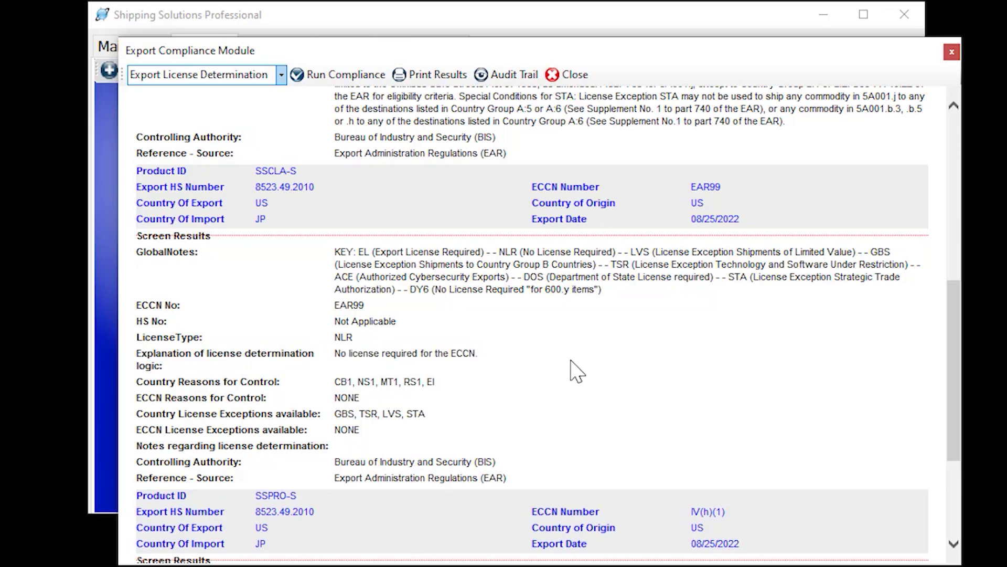
# Review SSPRO-S, classified IV(h)(1) and needing a DOS license under ITAR
pyautogui.scroll(-5, 573, 367)
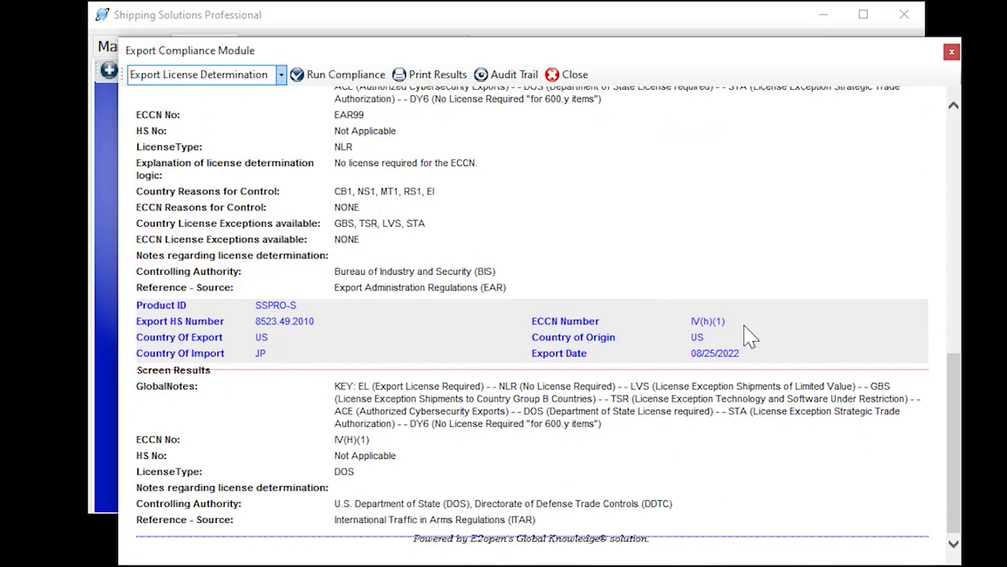
pyautogui.moveTo(749, 331); pyautogui.dragTo(690, 325)
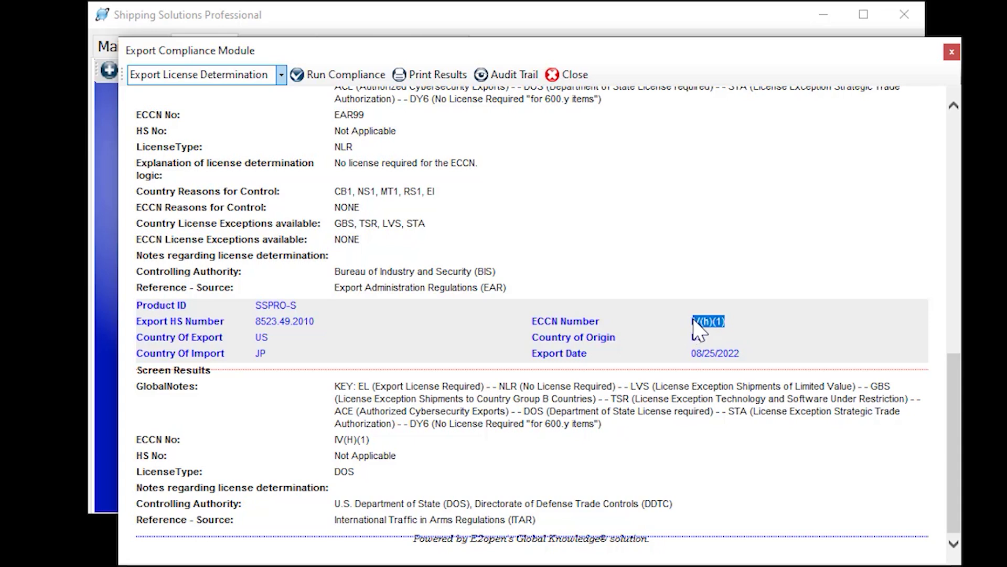
pyautogui.click(566, 416)
pyautogui.moveTo(540, 519); pyautogui.dragTo(352, 520)
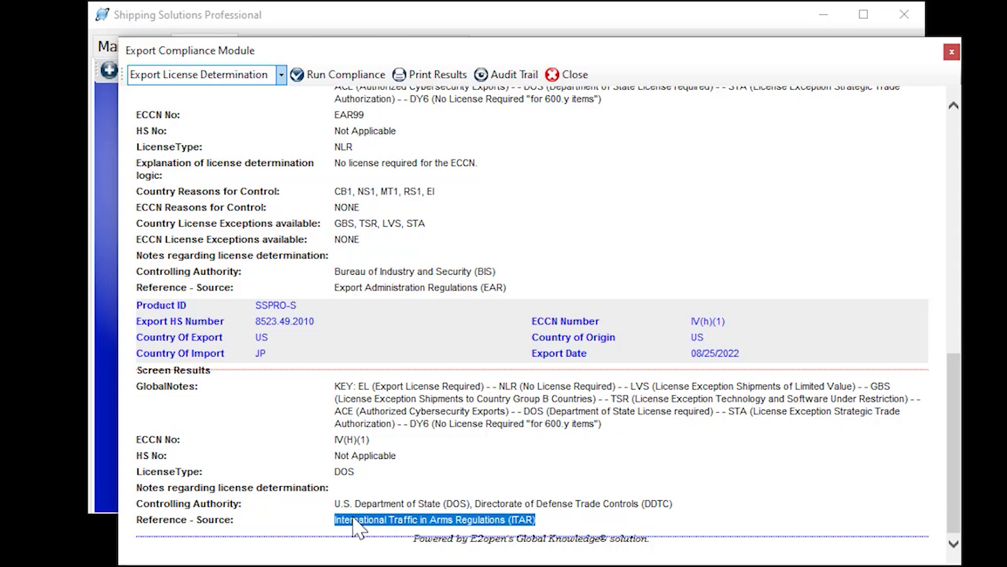
pyautogui.click(442, 450)
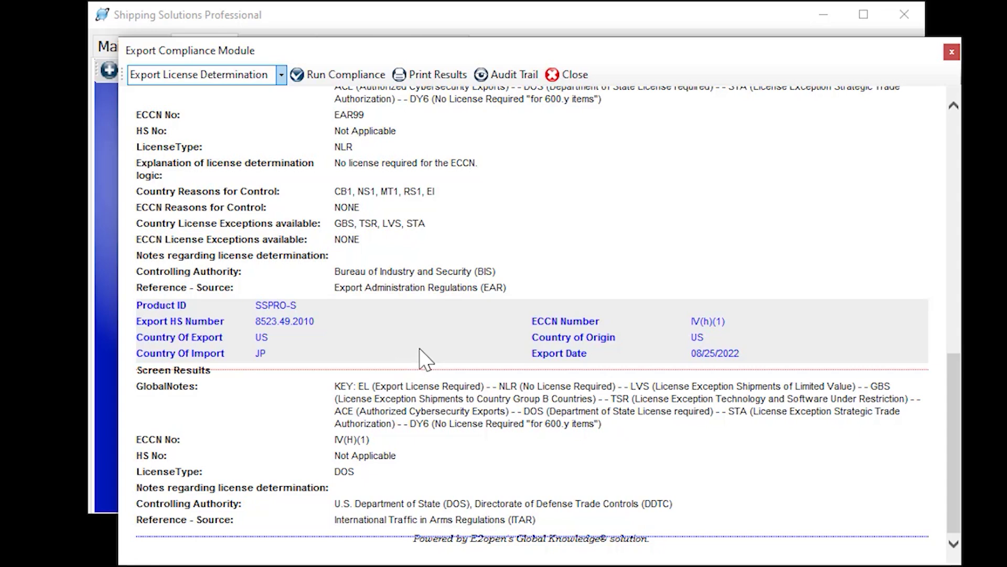
pyautogui.click(282, 75)
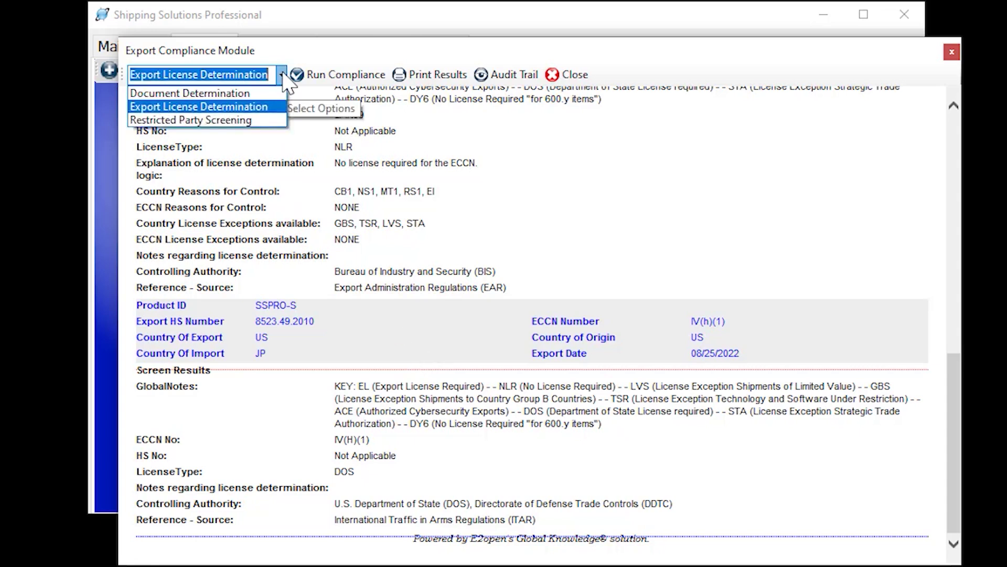
pyautogui.click(247, 93)
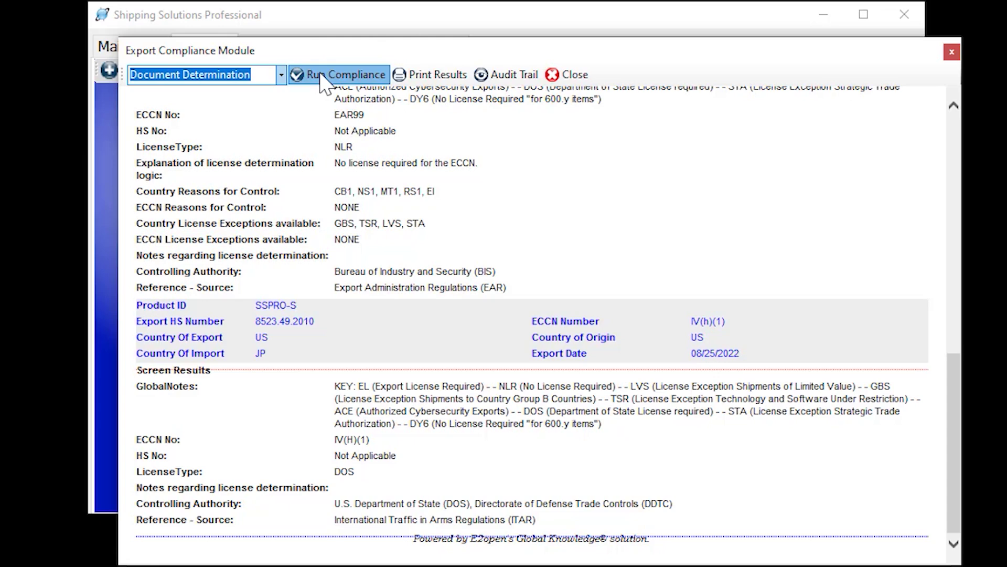
pyautogui.click(323, 79)
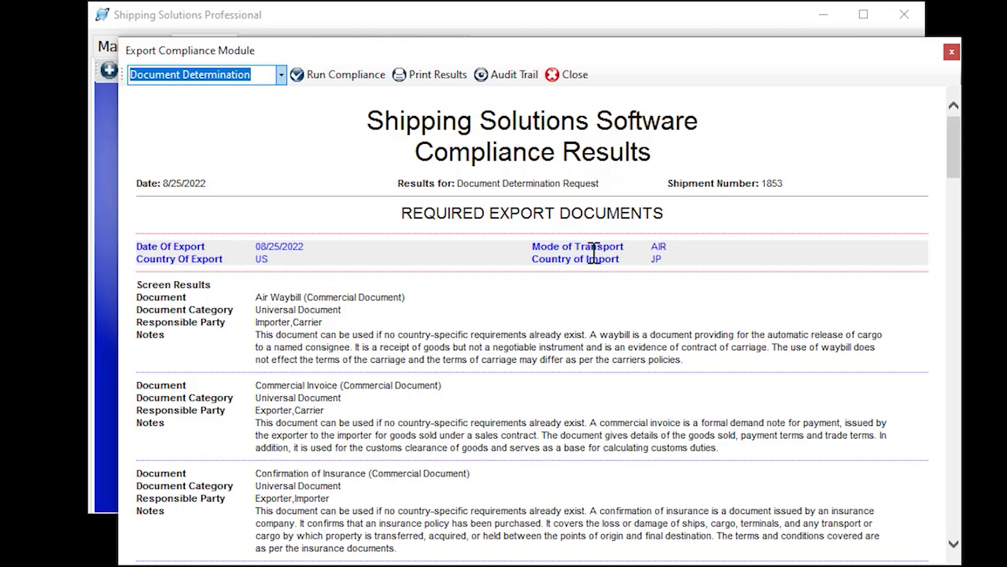
pyautogui.moveTo(323, 322); pyautogui.dragTo(256, 324)
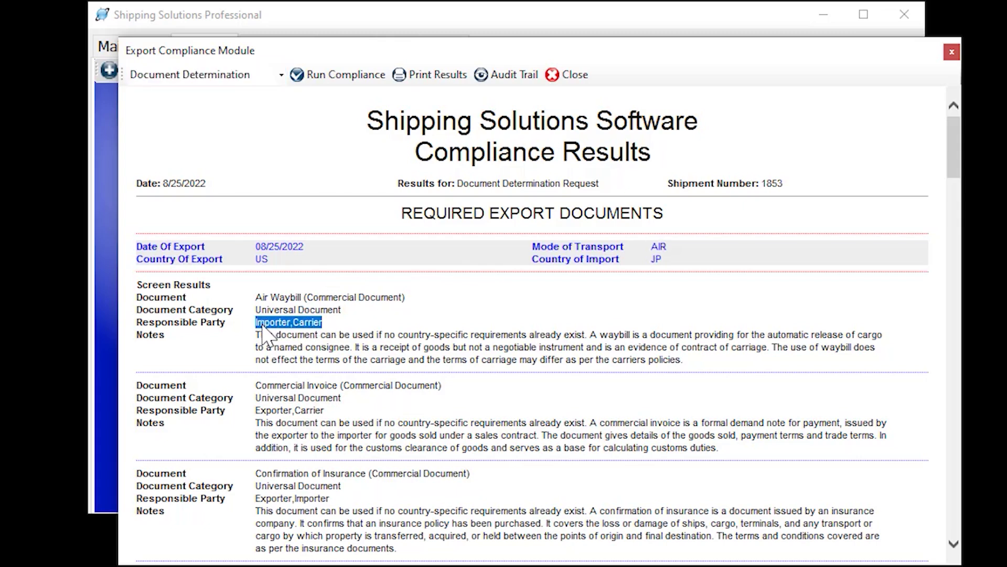
pyautogui.click(347, 334)
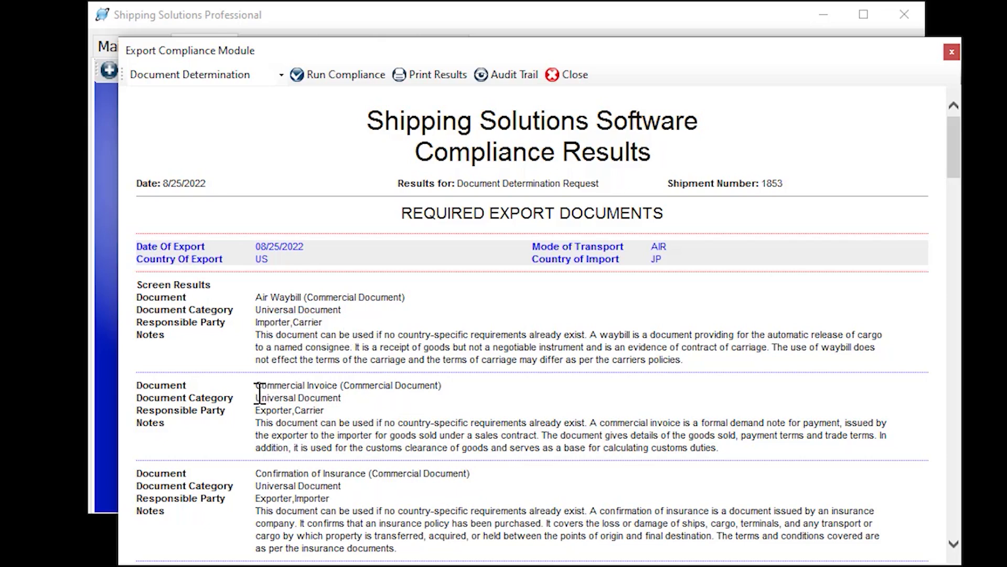
pyautogui.moveTo(257, 385); pyautogui.dragTo(325, 383)
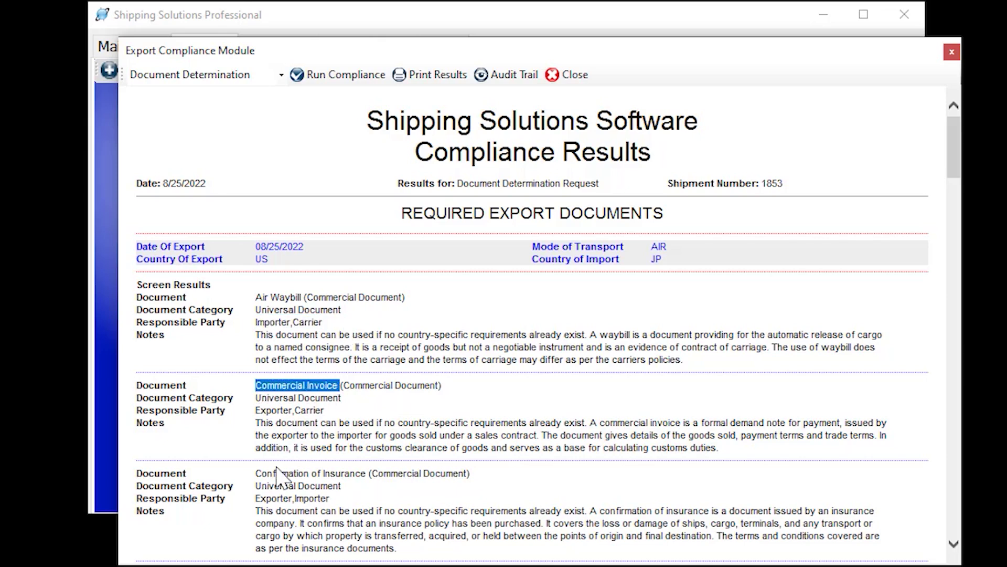
pyautogui.click(258, 475)
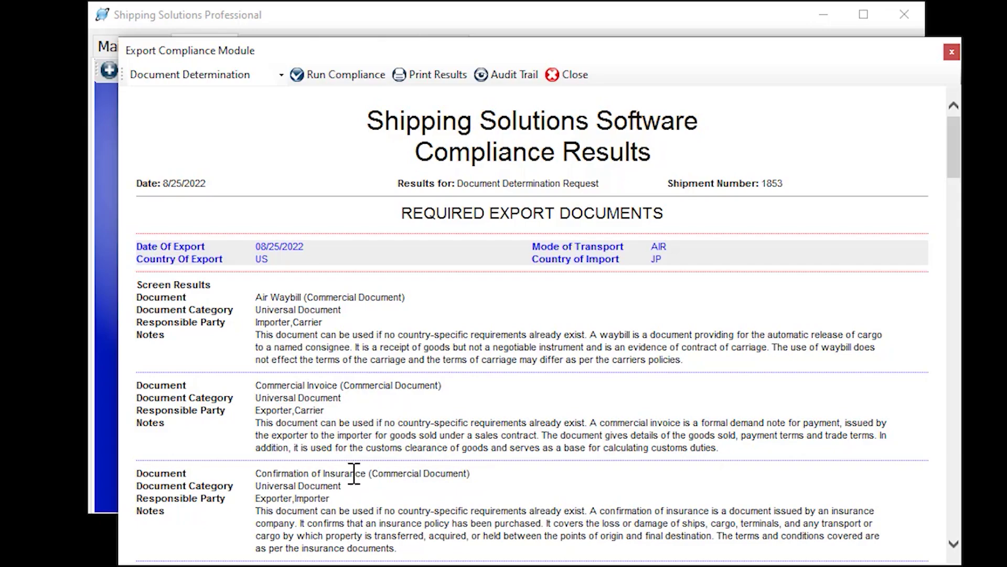
# Scroll to REQUIRED IMPORT DOCUMENTS and highlight the Import Declaration's three-copies note
pyautogui.scroll(-5, 360, 475)
pyautogui.scroll(-6, 360, 475)
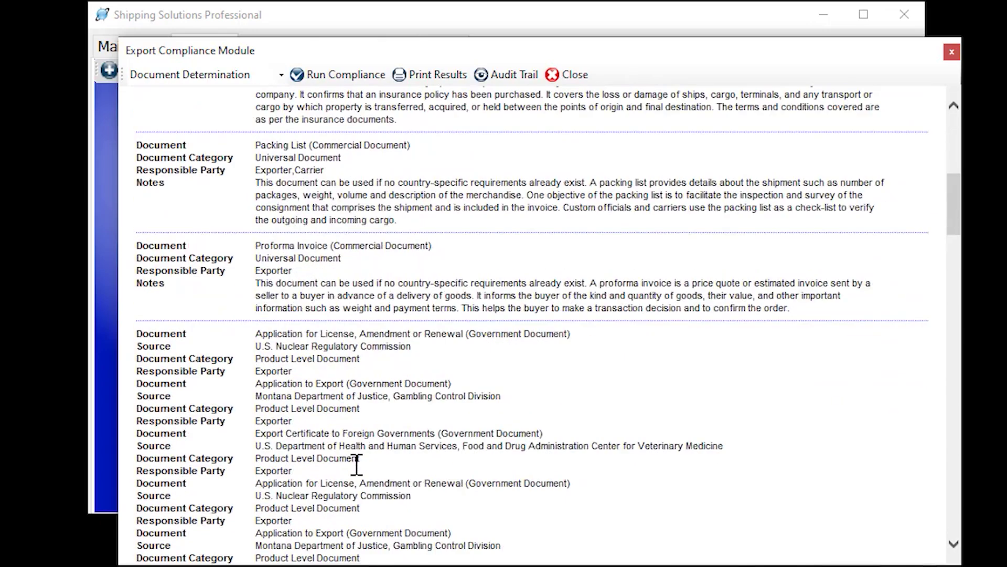
pyautogui.scroll(-9, 356, 464)
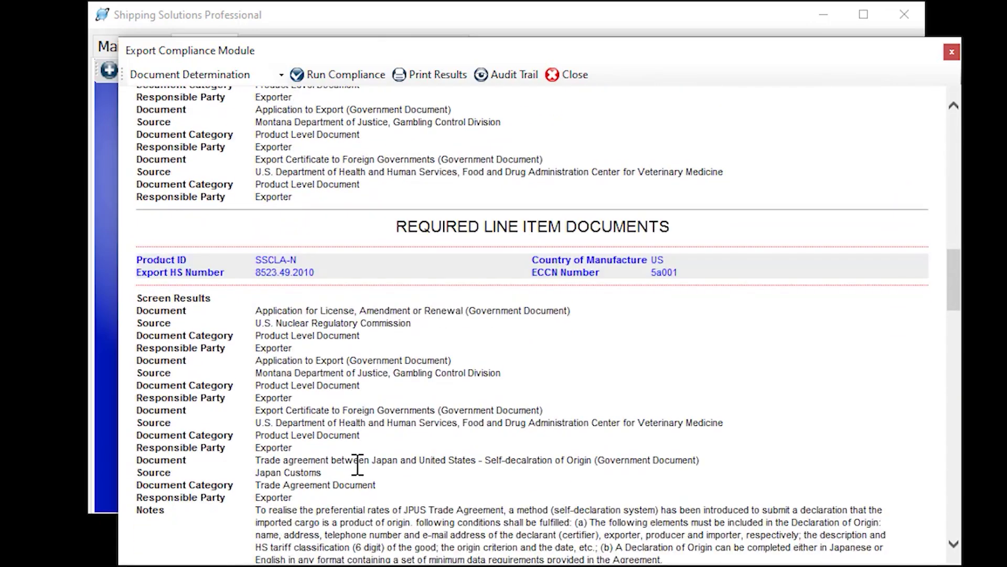
pyautogui.scroll(1, 357, 464)
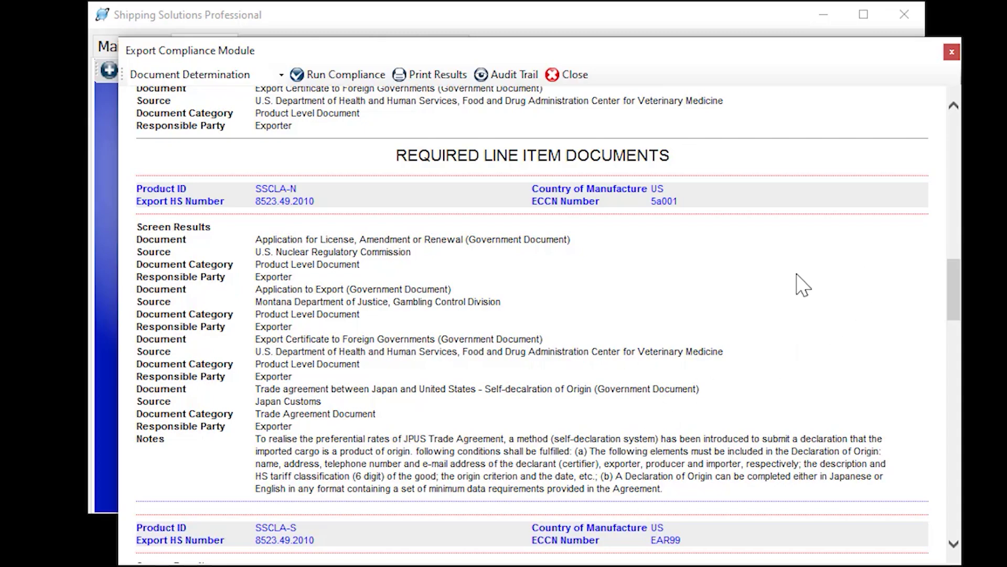
pyautogui.scroll(-12, 798, 283)
pyautogui.scroll(-8, 793, 282)
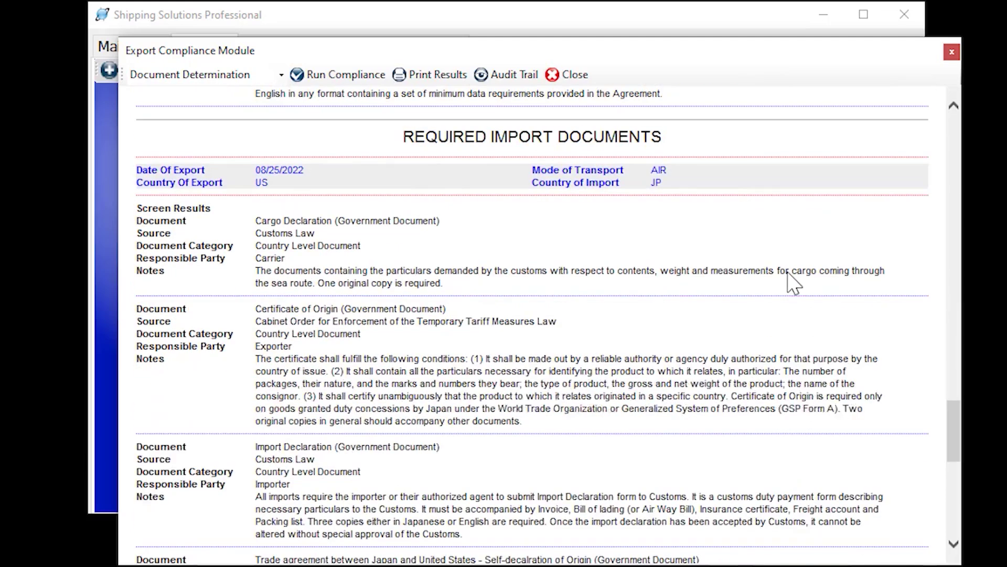
pyautogui.middleClick(682, 292)
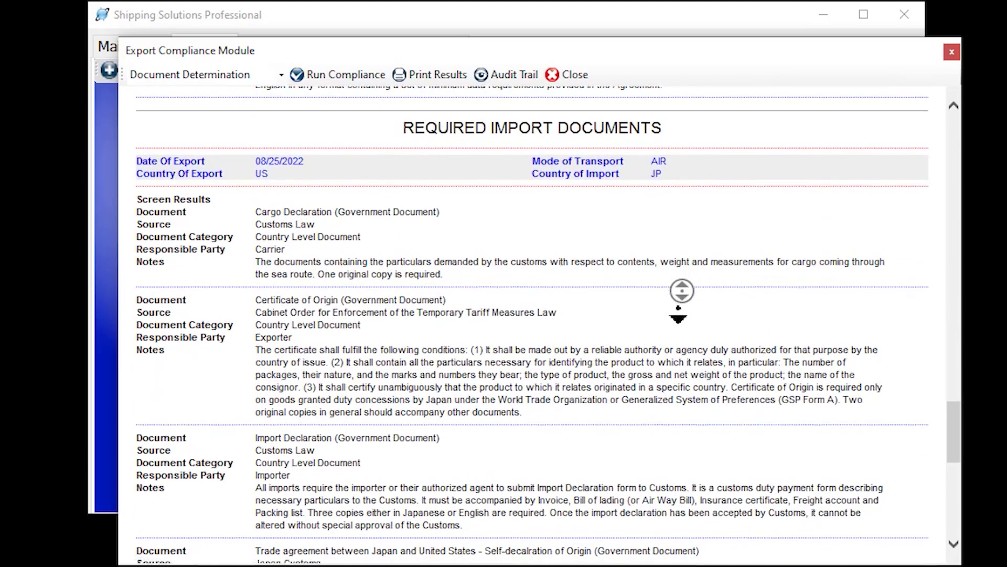
pyautogui.click(679, 309)
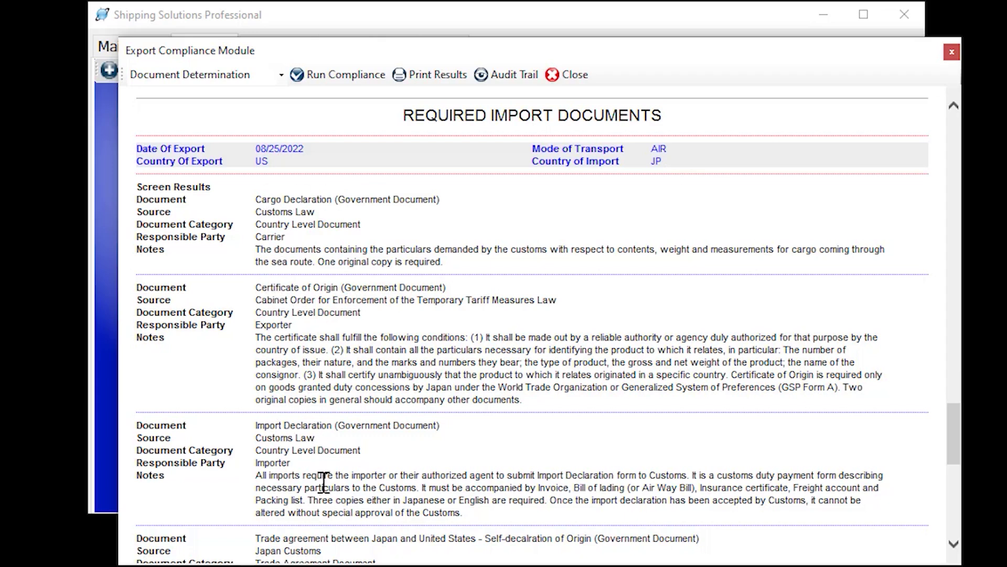
pyautogui.moveTo(309, 501); pyautogui.dragTo(551, 502)
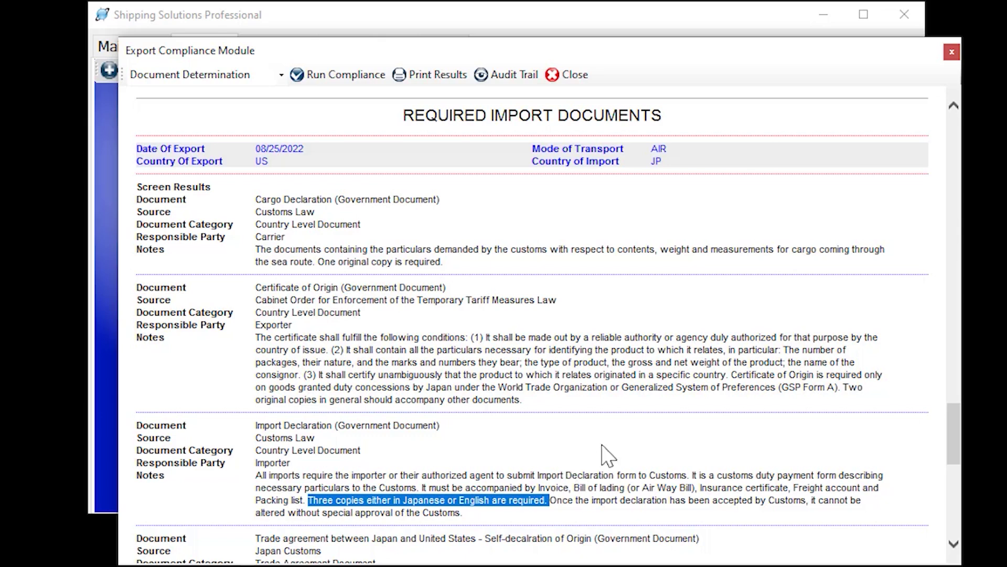
pyautogui.click(615, 305)
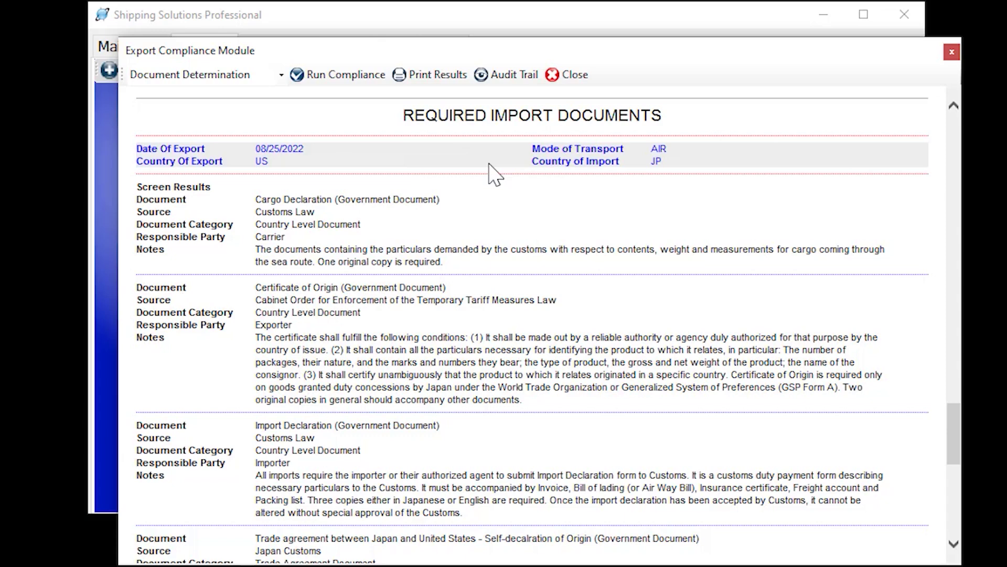
# Check shipment 1853's compliance audit trail, then close the Export Compliance Module
pyautogui.click(504, 80)
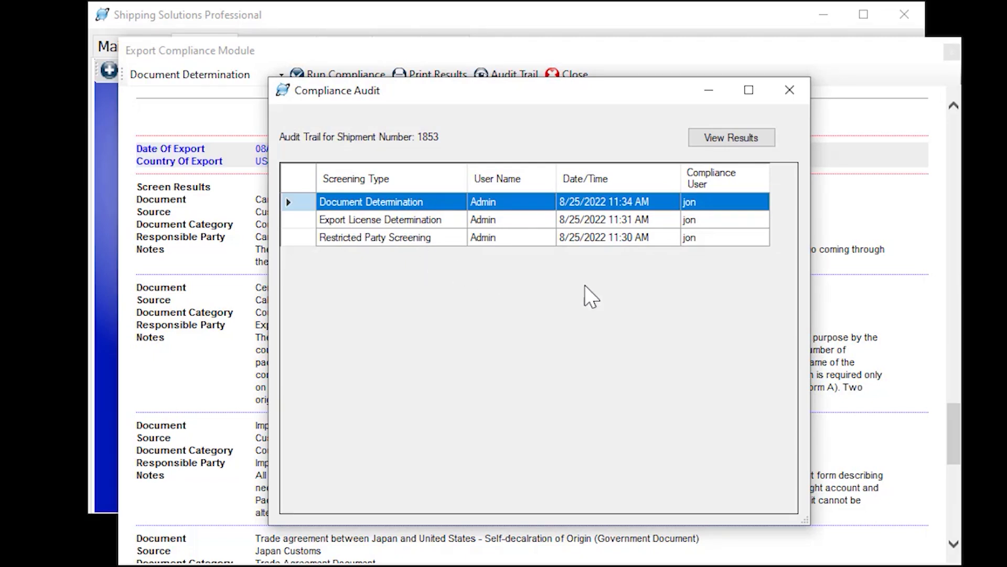
pyautogui.click(789, 90)
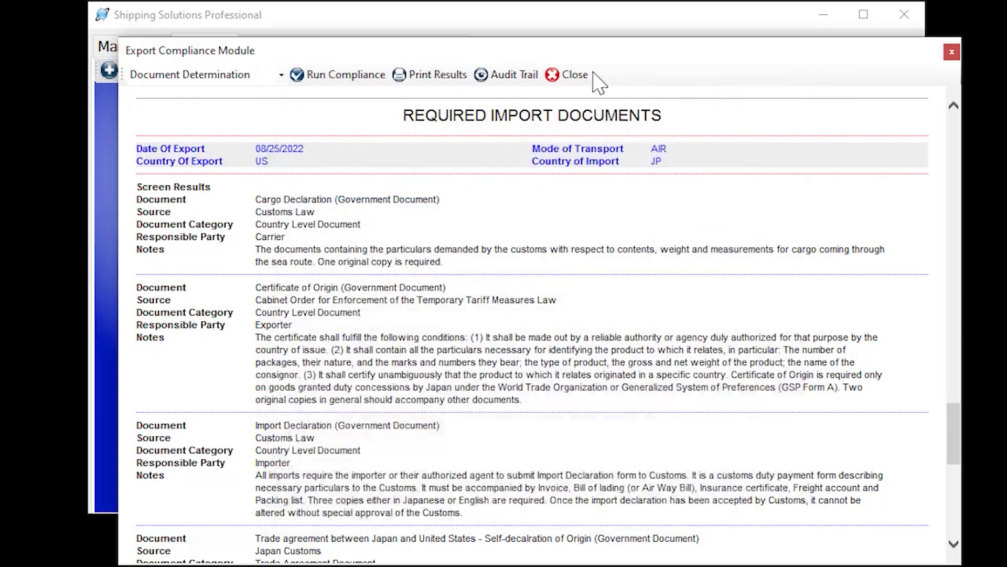
pyautogui.click(573, 75)
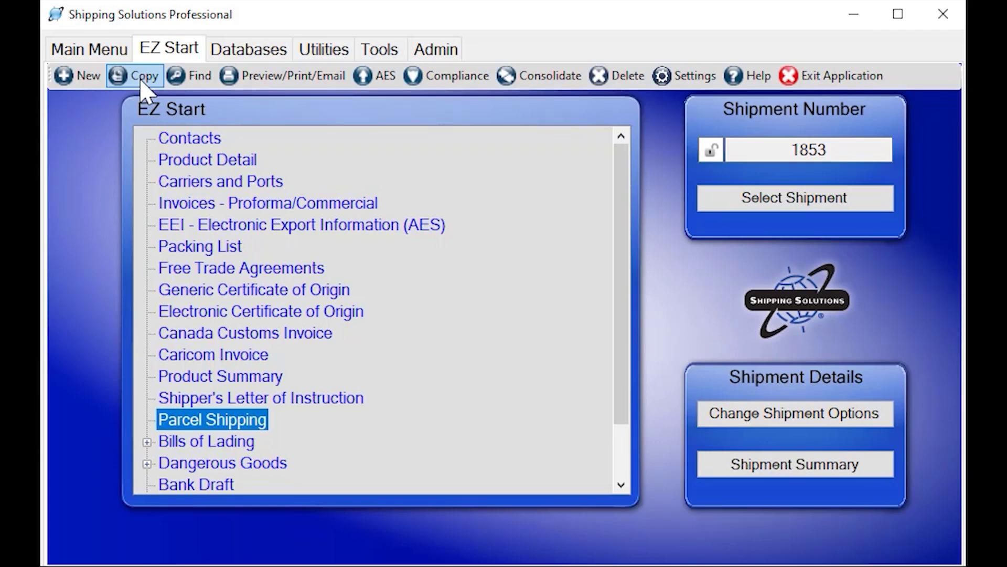
# Browse the Utilities and Tools options, collapsing Customize Documents, then show Administration
pyautogui.click(325, 51)
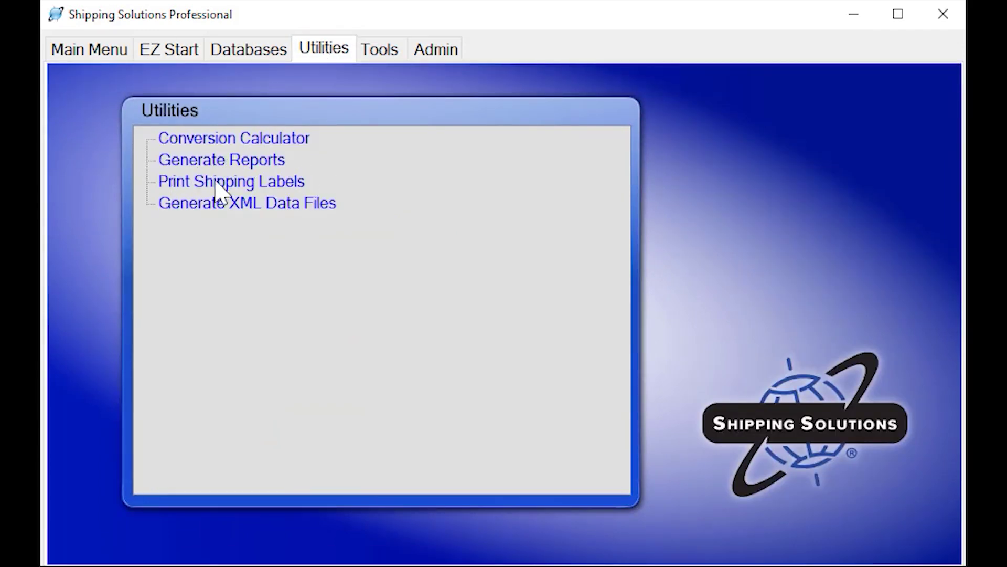
pyautogui.click(379, 53)
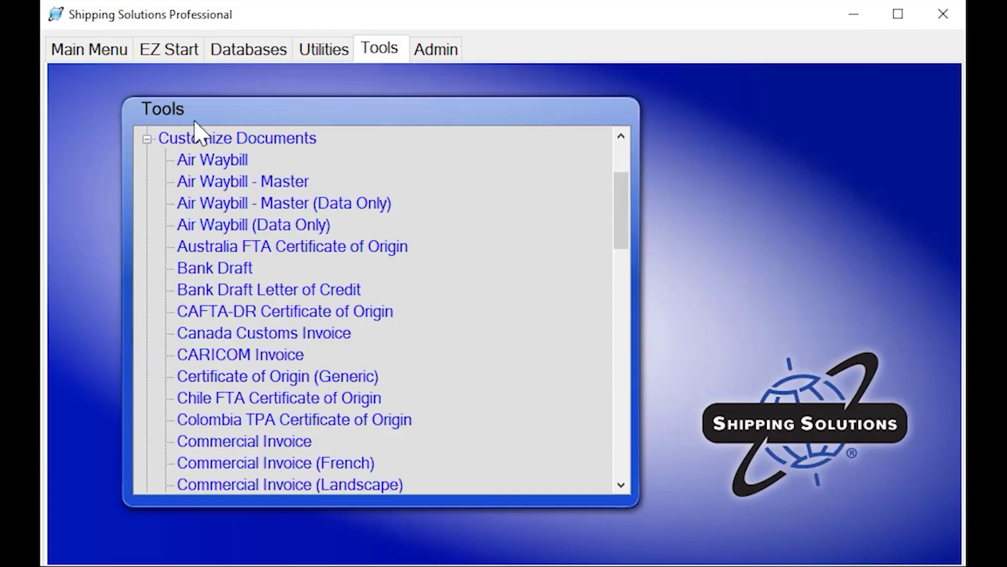
pyautogui.click(146, 138)
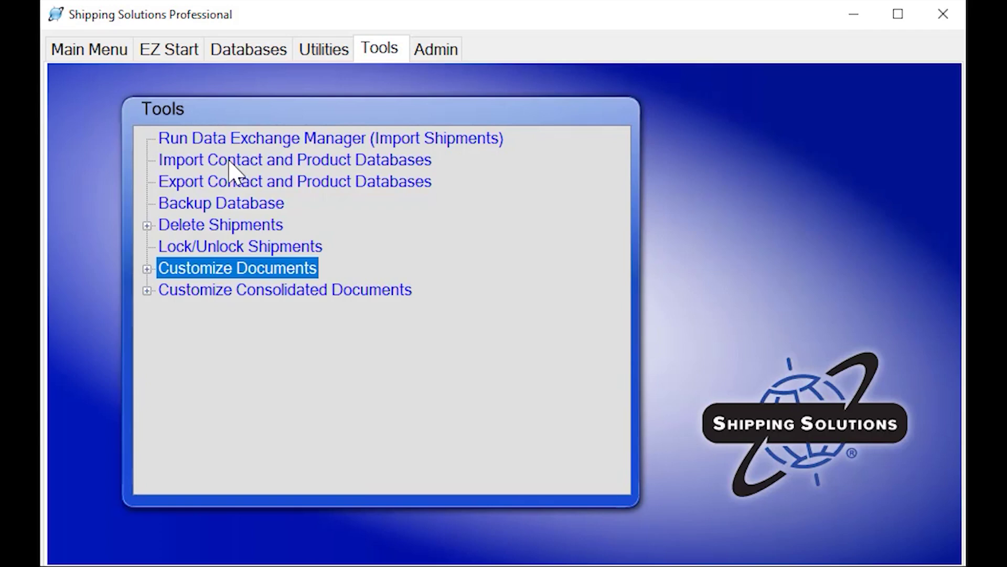
pyautogui.click(454, 59)
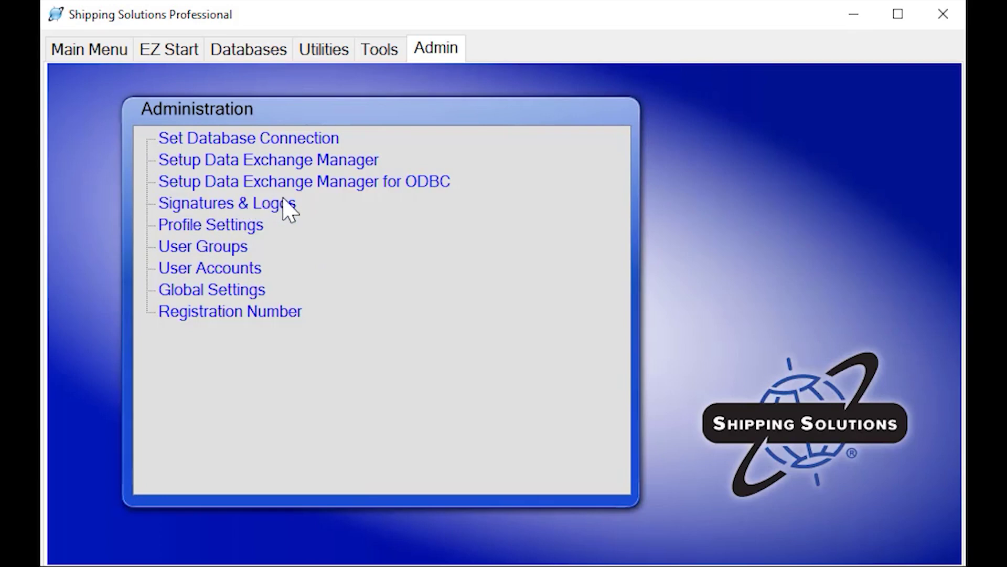
# Inspect the Invoices tab of Global Settings' New Shipment Defaults, then return to the Main Menu unchanged
pyautogui.click(229, 289)
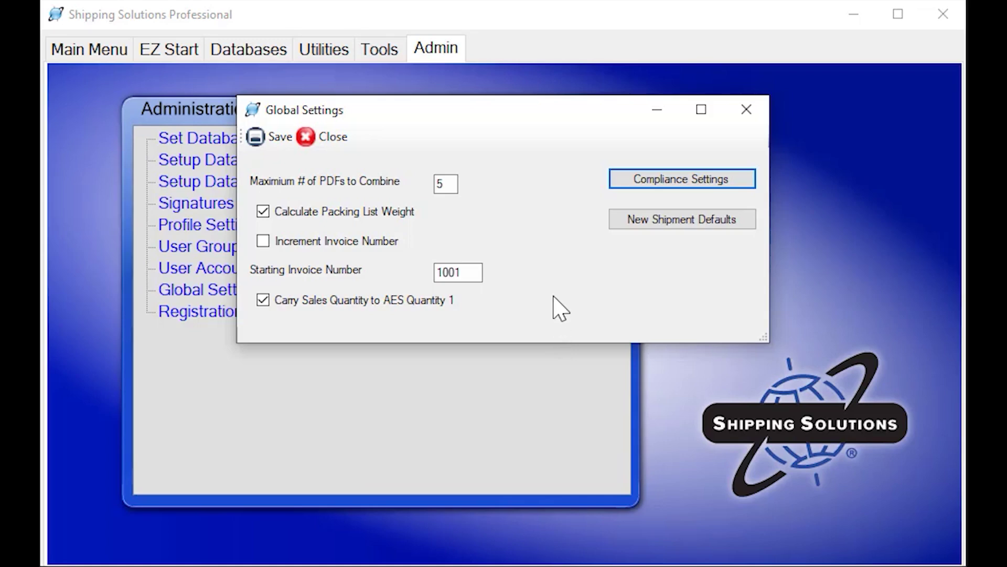
pyautogui.click(678, 227)
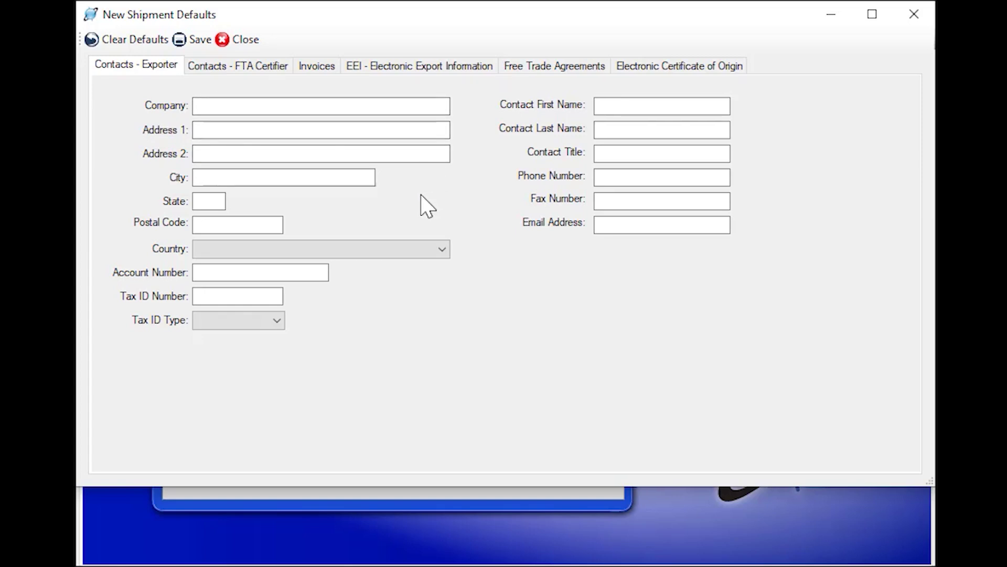
pyautogui.click(317, 67)
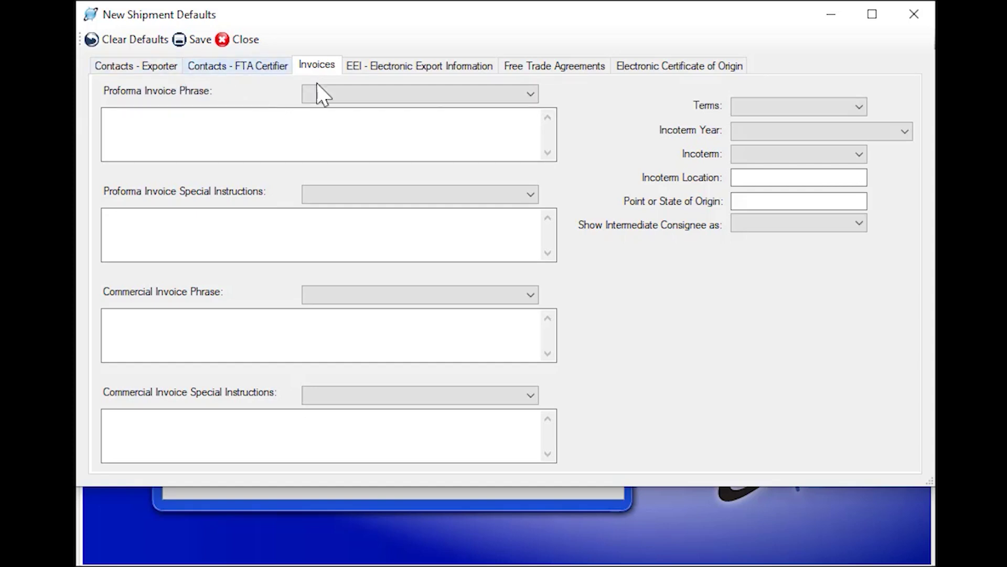
pyautogui.click(251, 40)
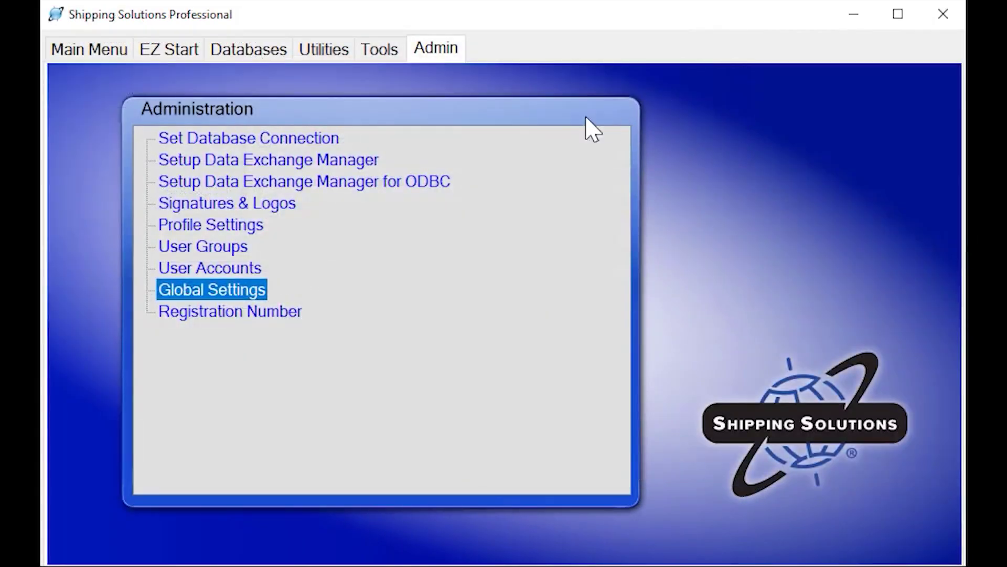
pyautogui.click(103, 58)
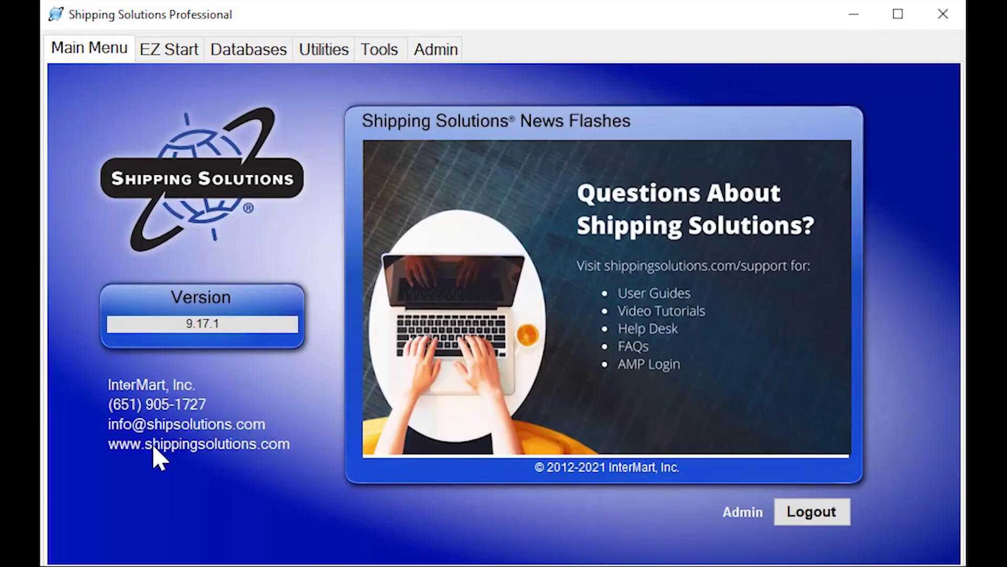